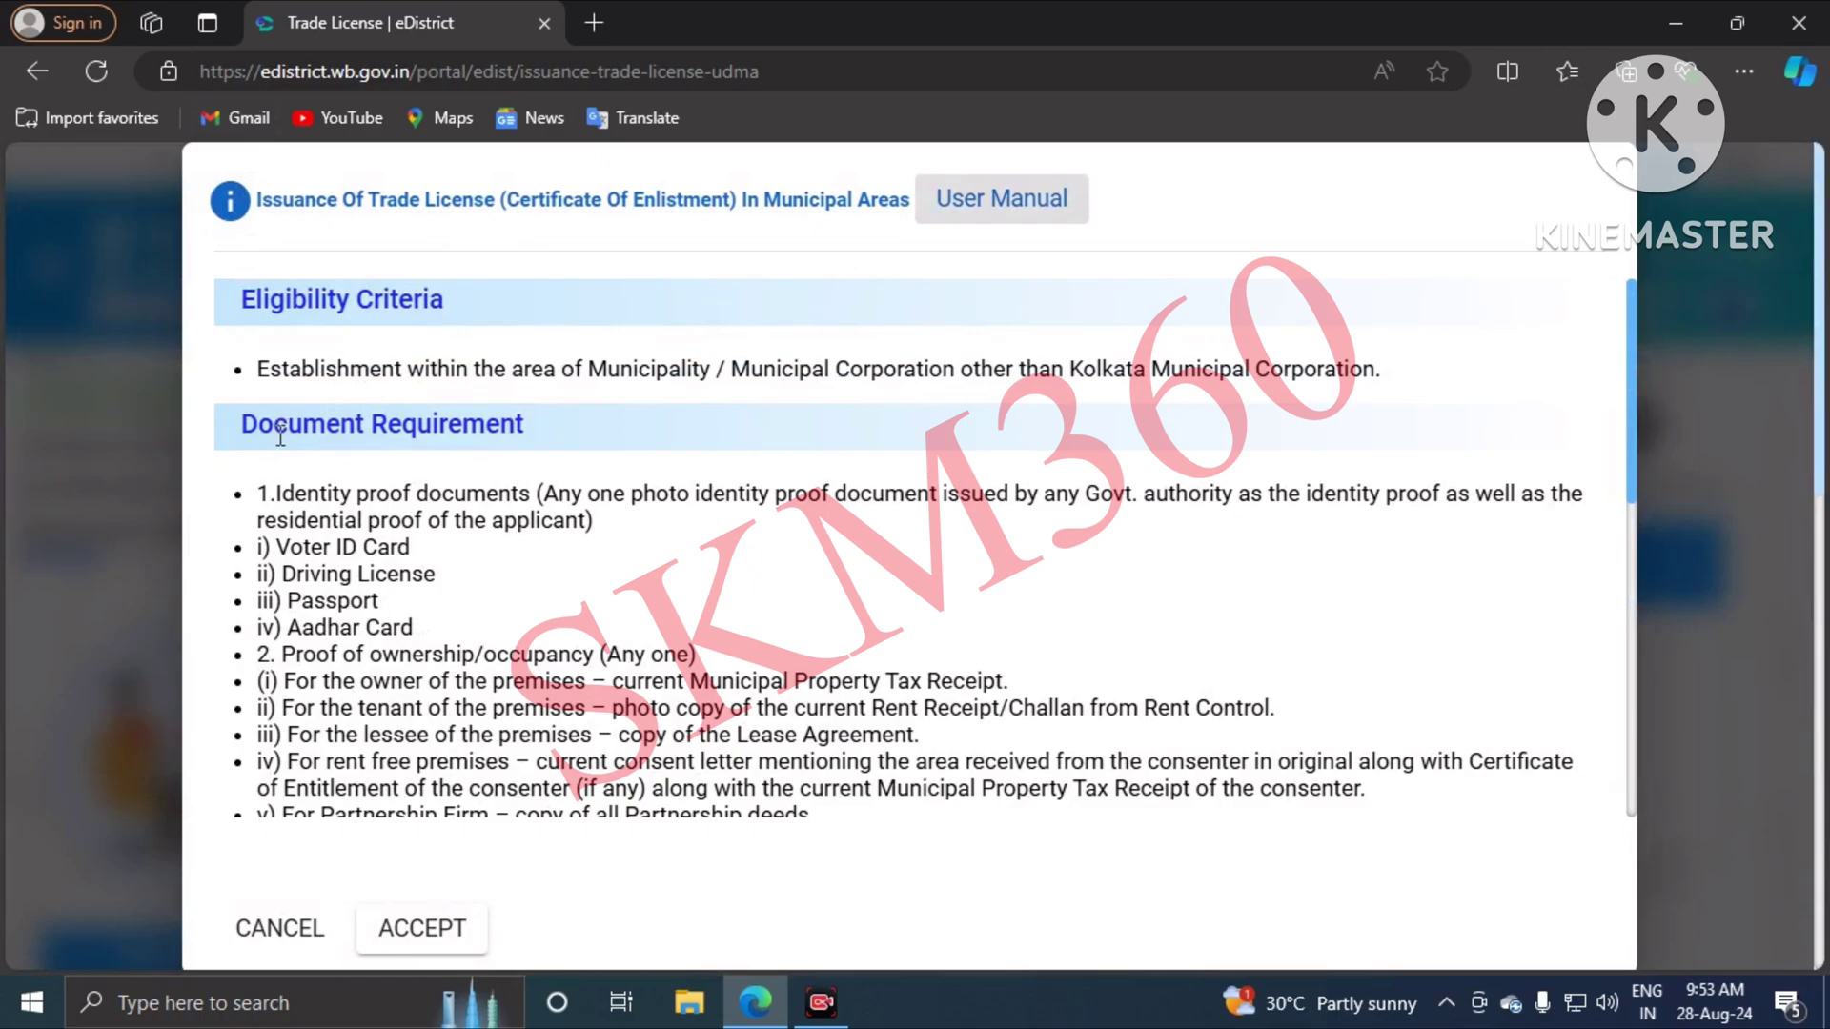
Step: Read the eligibility criteria, document requirements and fee details for the municipal trade license, and accept them
{"action": "scroll", "coordinate": [379, 474], "scroll_direction": "down", "scroll_amount": 3}
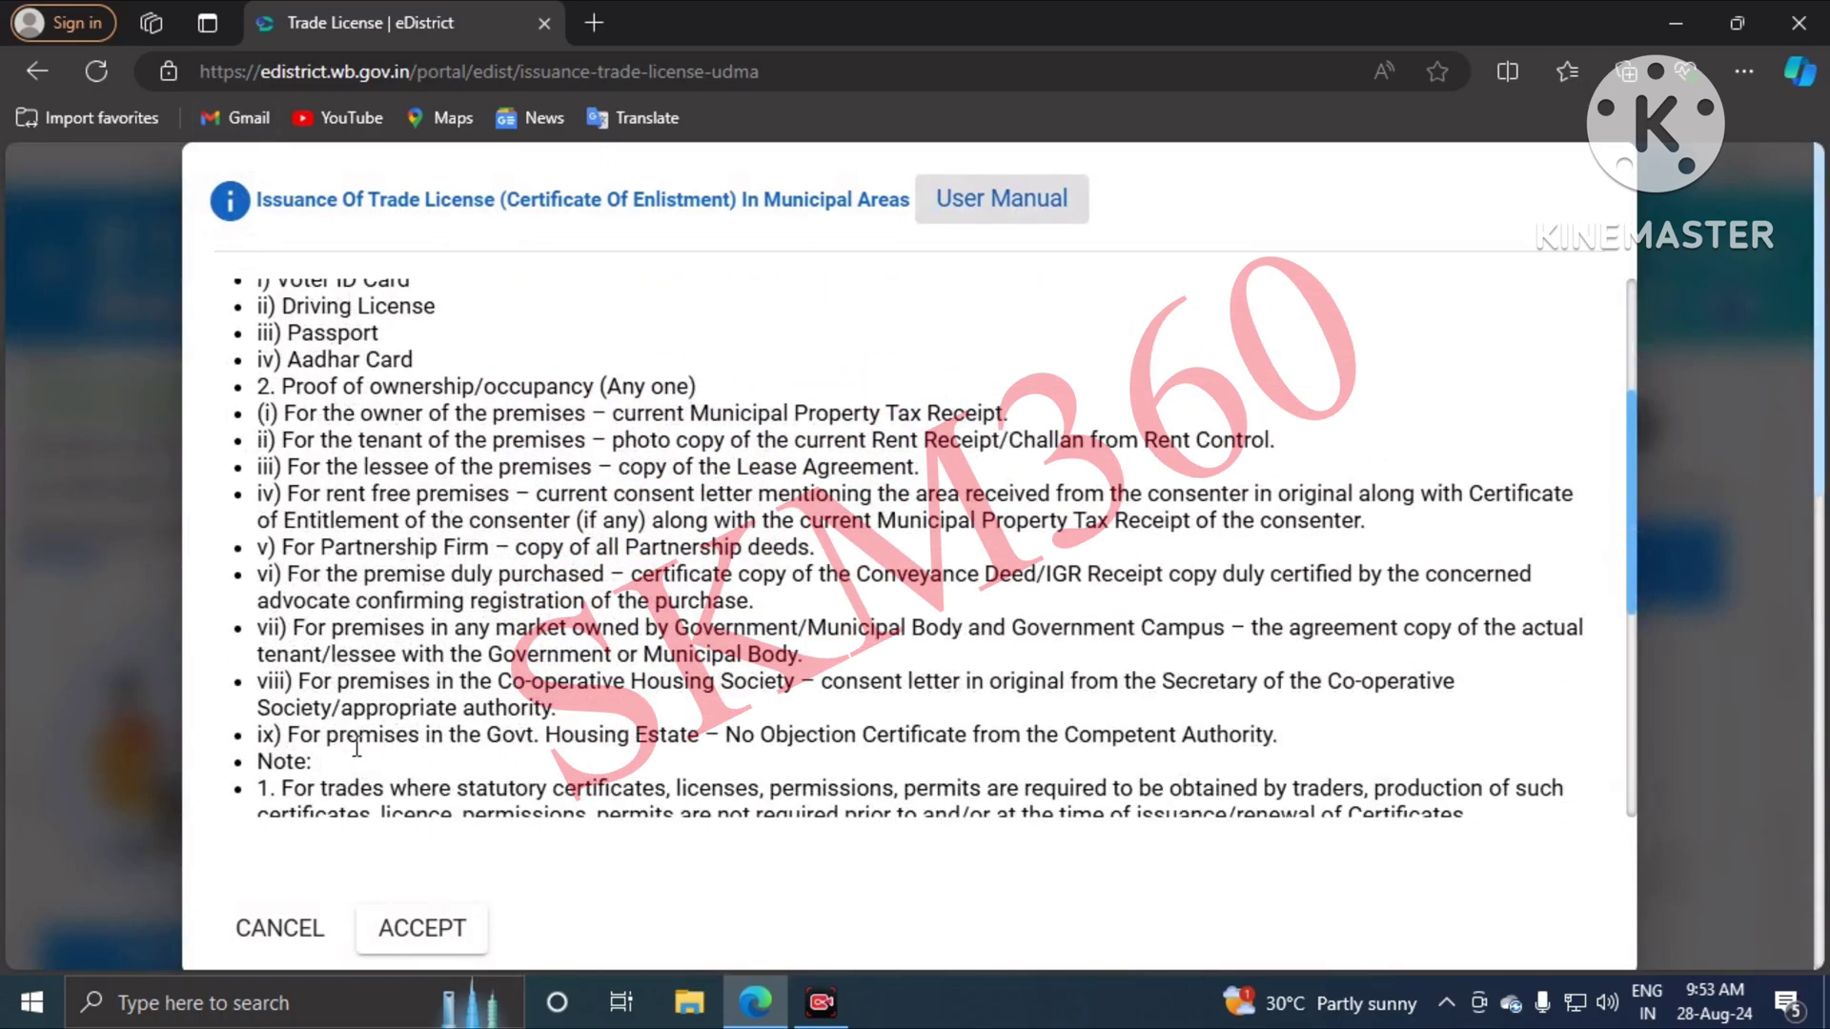
{"action": "scroll", "coordinate": [357, 761], "scroll_direction": "down", "scroll_amount": 5}
{"action": "scroll", "coordinate": [324, 373], "scroll_direction": "up", "scroll_amount": 6}
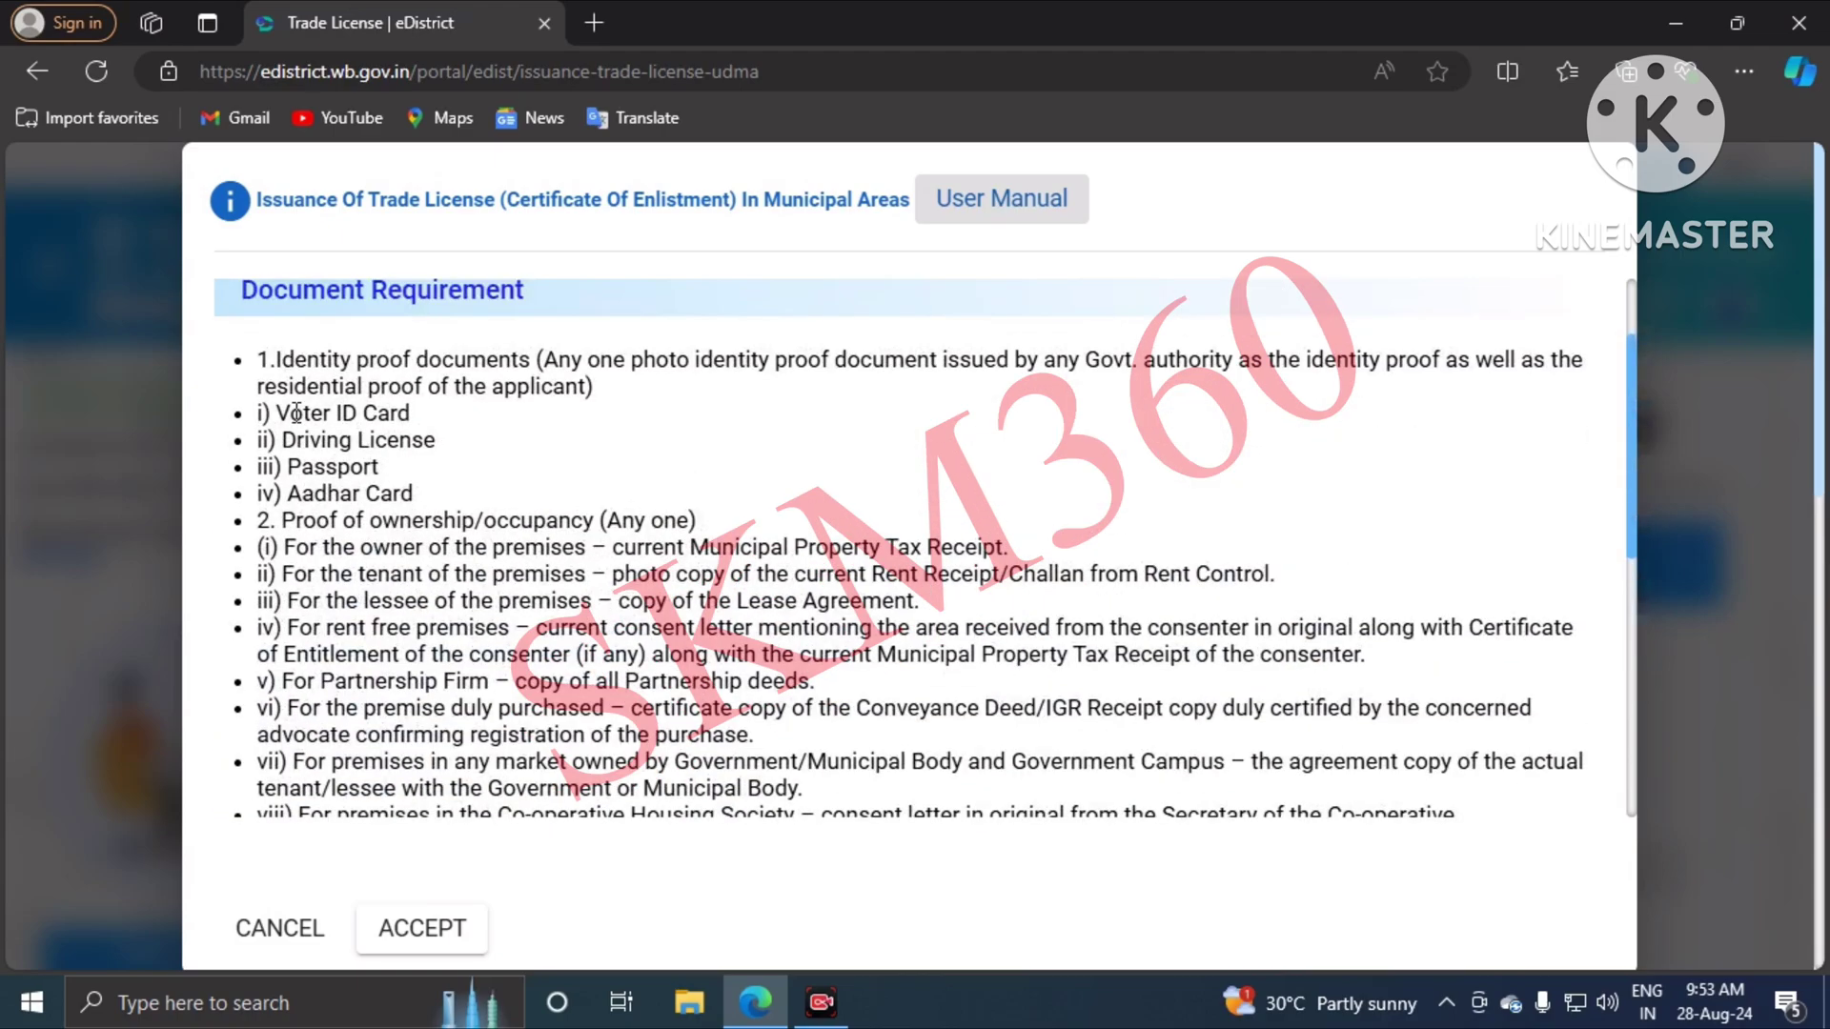
{"action": "left_click_drag", "start_coordinate": [255, 359], "coordinate": [586, 762]}
{"action": "scroll", "coordinate": [482, 584], "scroll_direction": "down", "scroll_amount": 5}
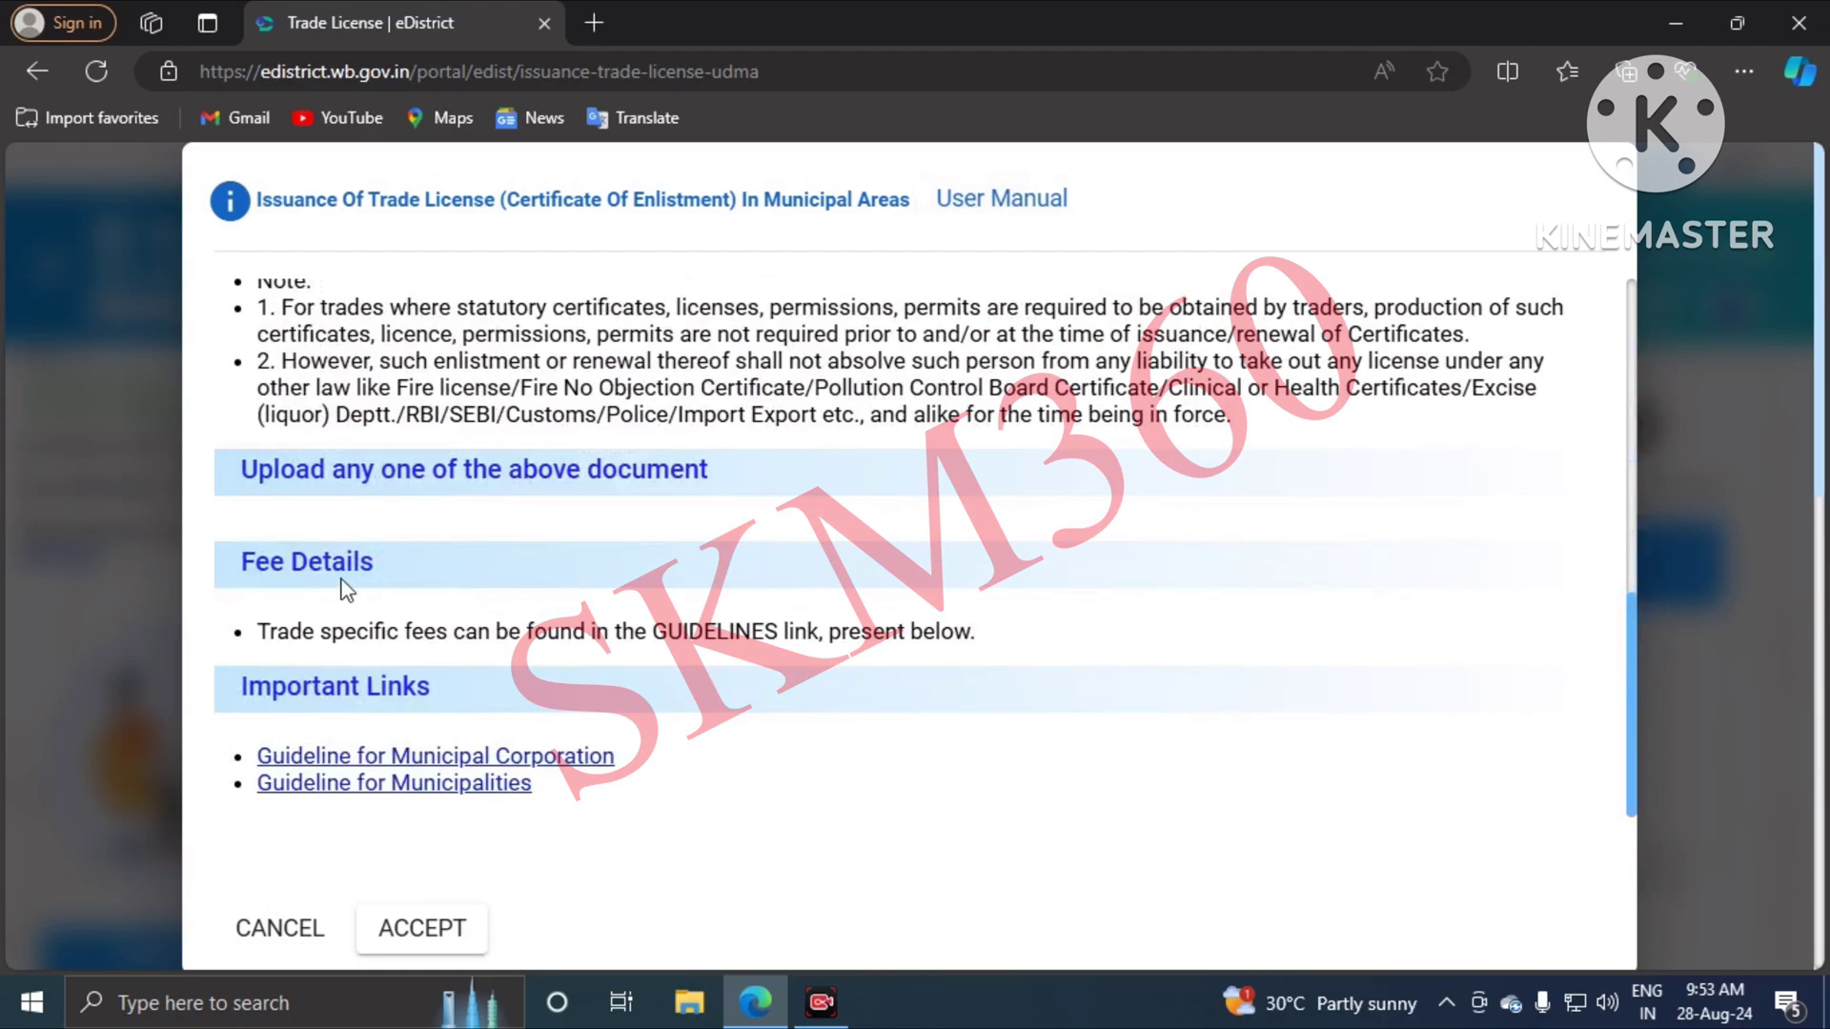
{"action": "left_click", "coordinate": [413, 939]}
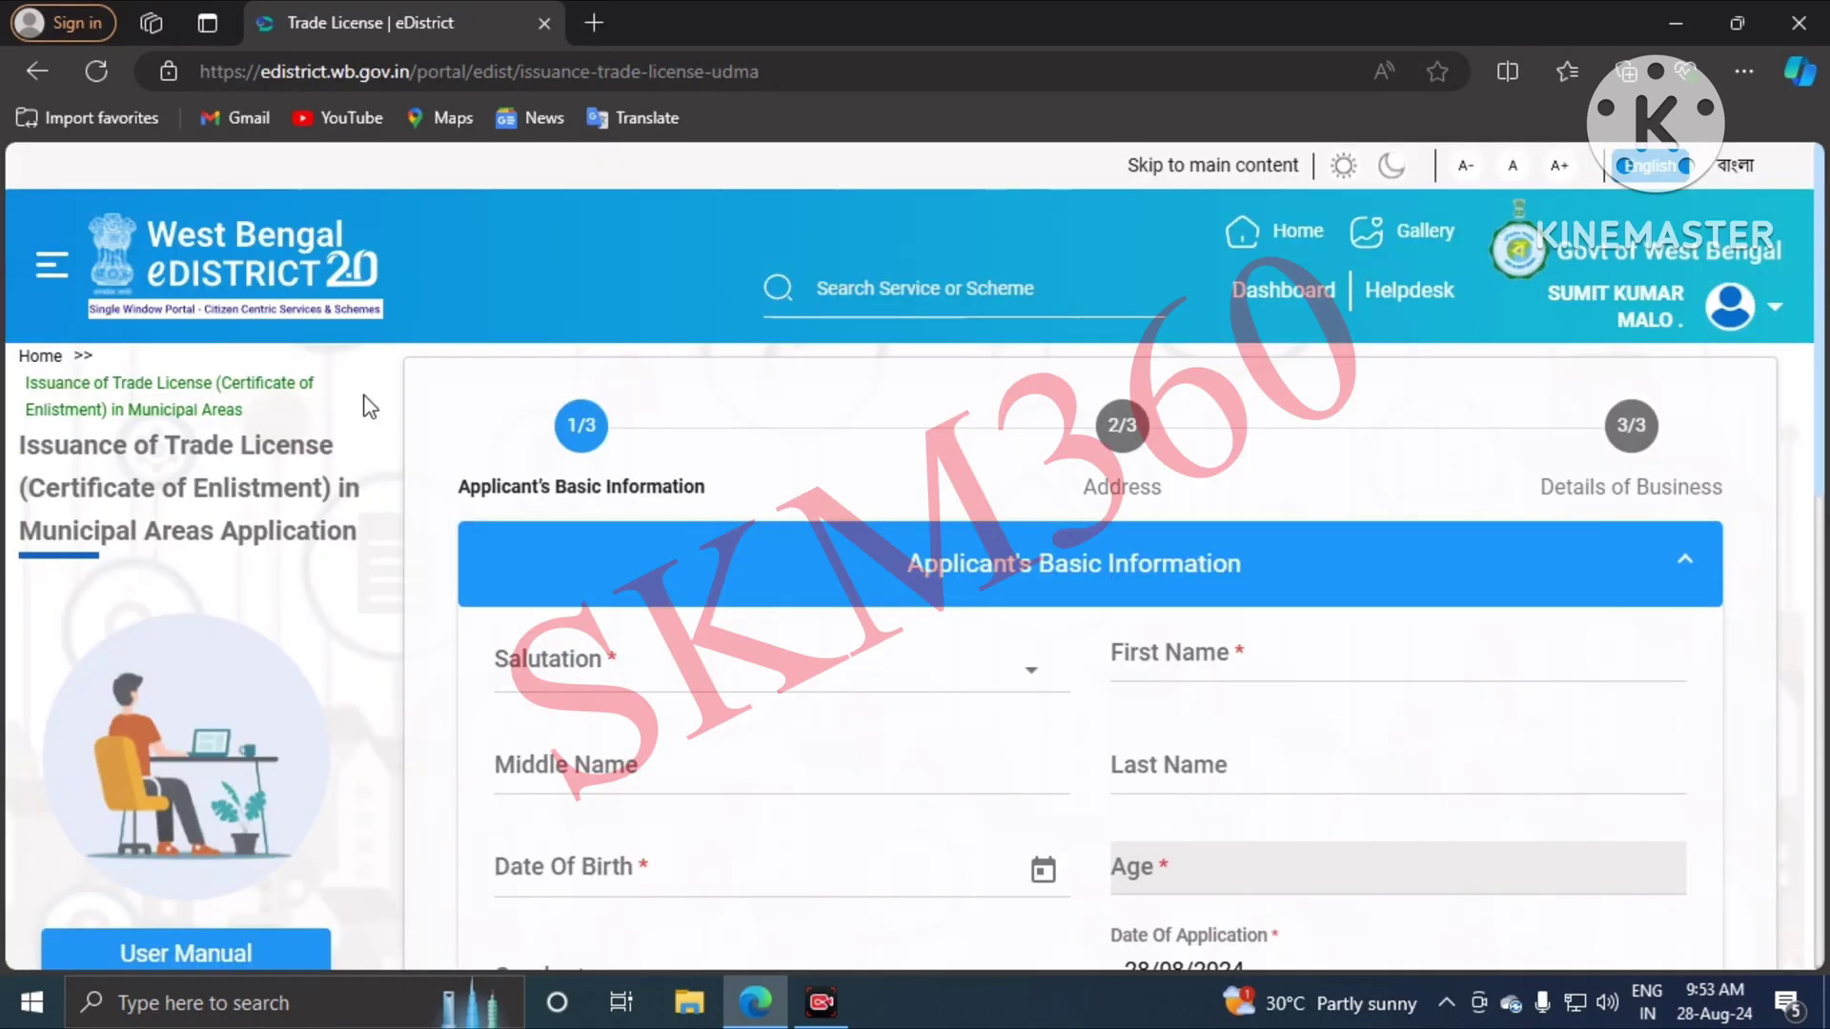
Step: Set the applicant's salutation to Mr
{"action": "scroll", "coordinate": [598, 405], "scroll_direction": "down", "scroll_amount": 3}
{"action": "left_click", "coordinate": [553, 413]}
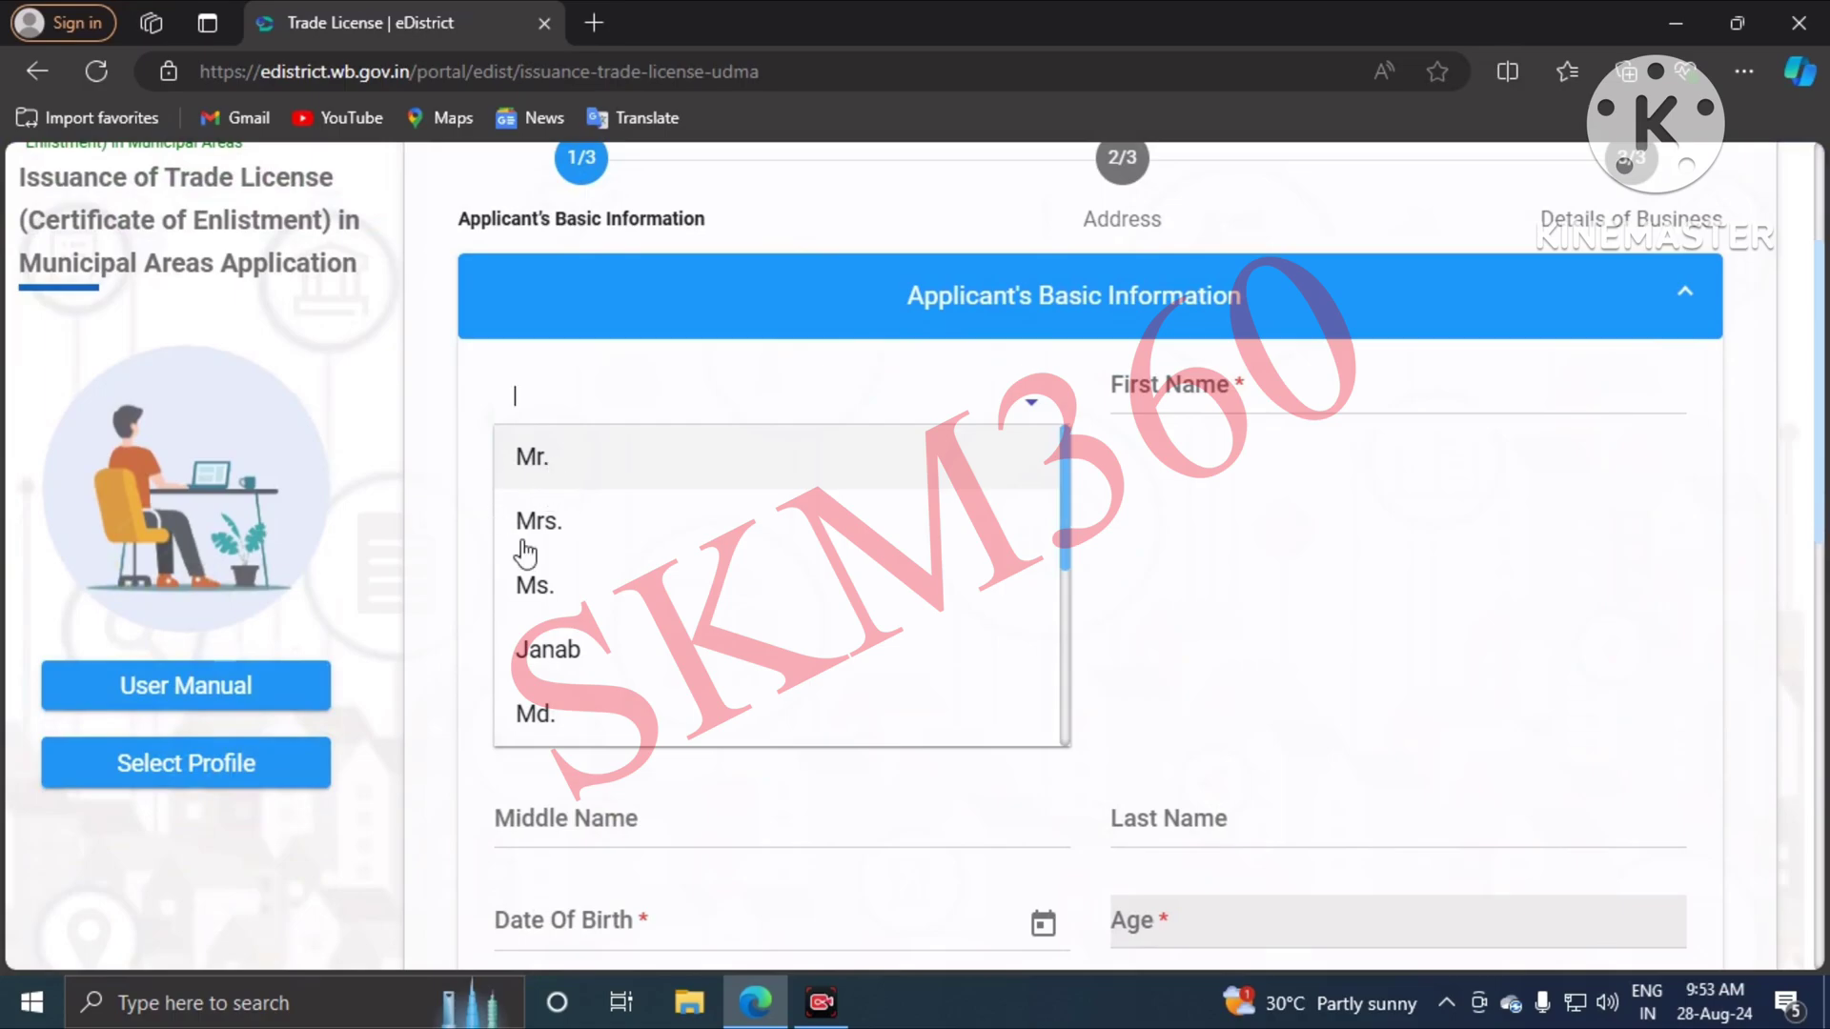
{"action": "left_click", "coordinate": [533, 457]}
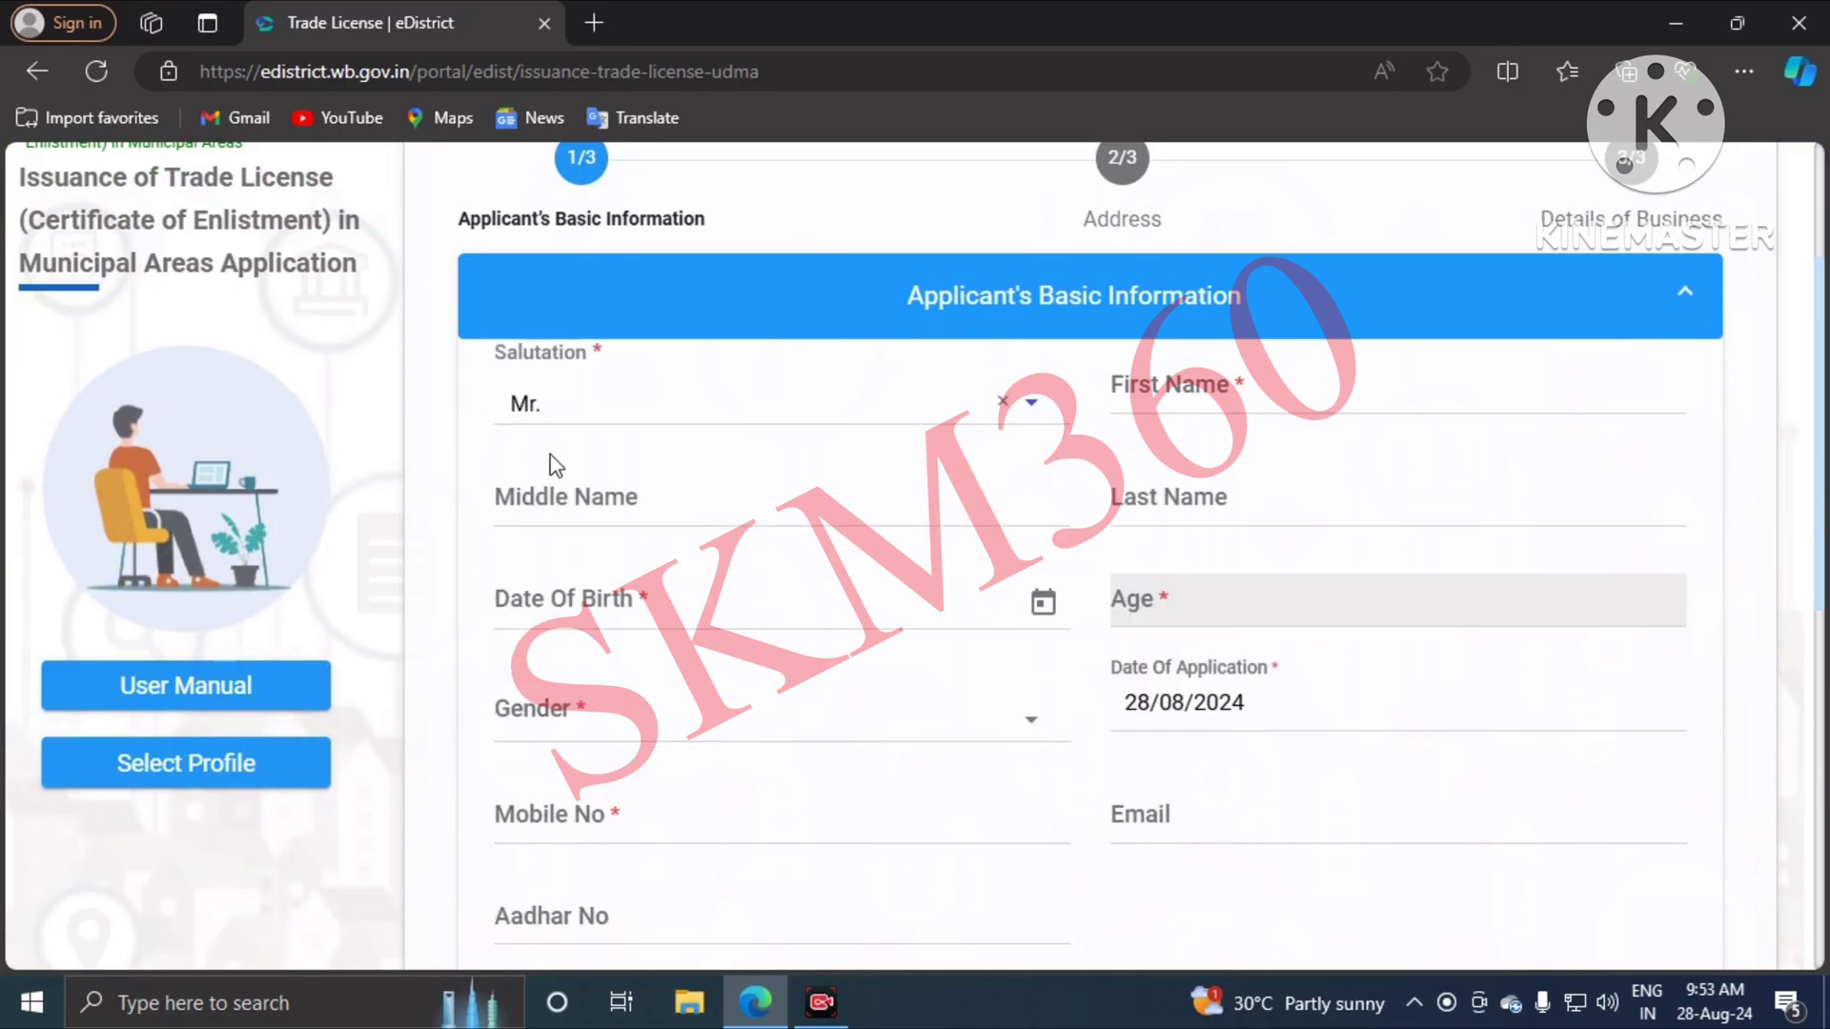
Step: Go through the applicant's name, date of birth and contact fields, and save the basic information to continue to the address section
{"action": "left_click", "coordinate": [1250, 383]}
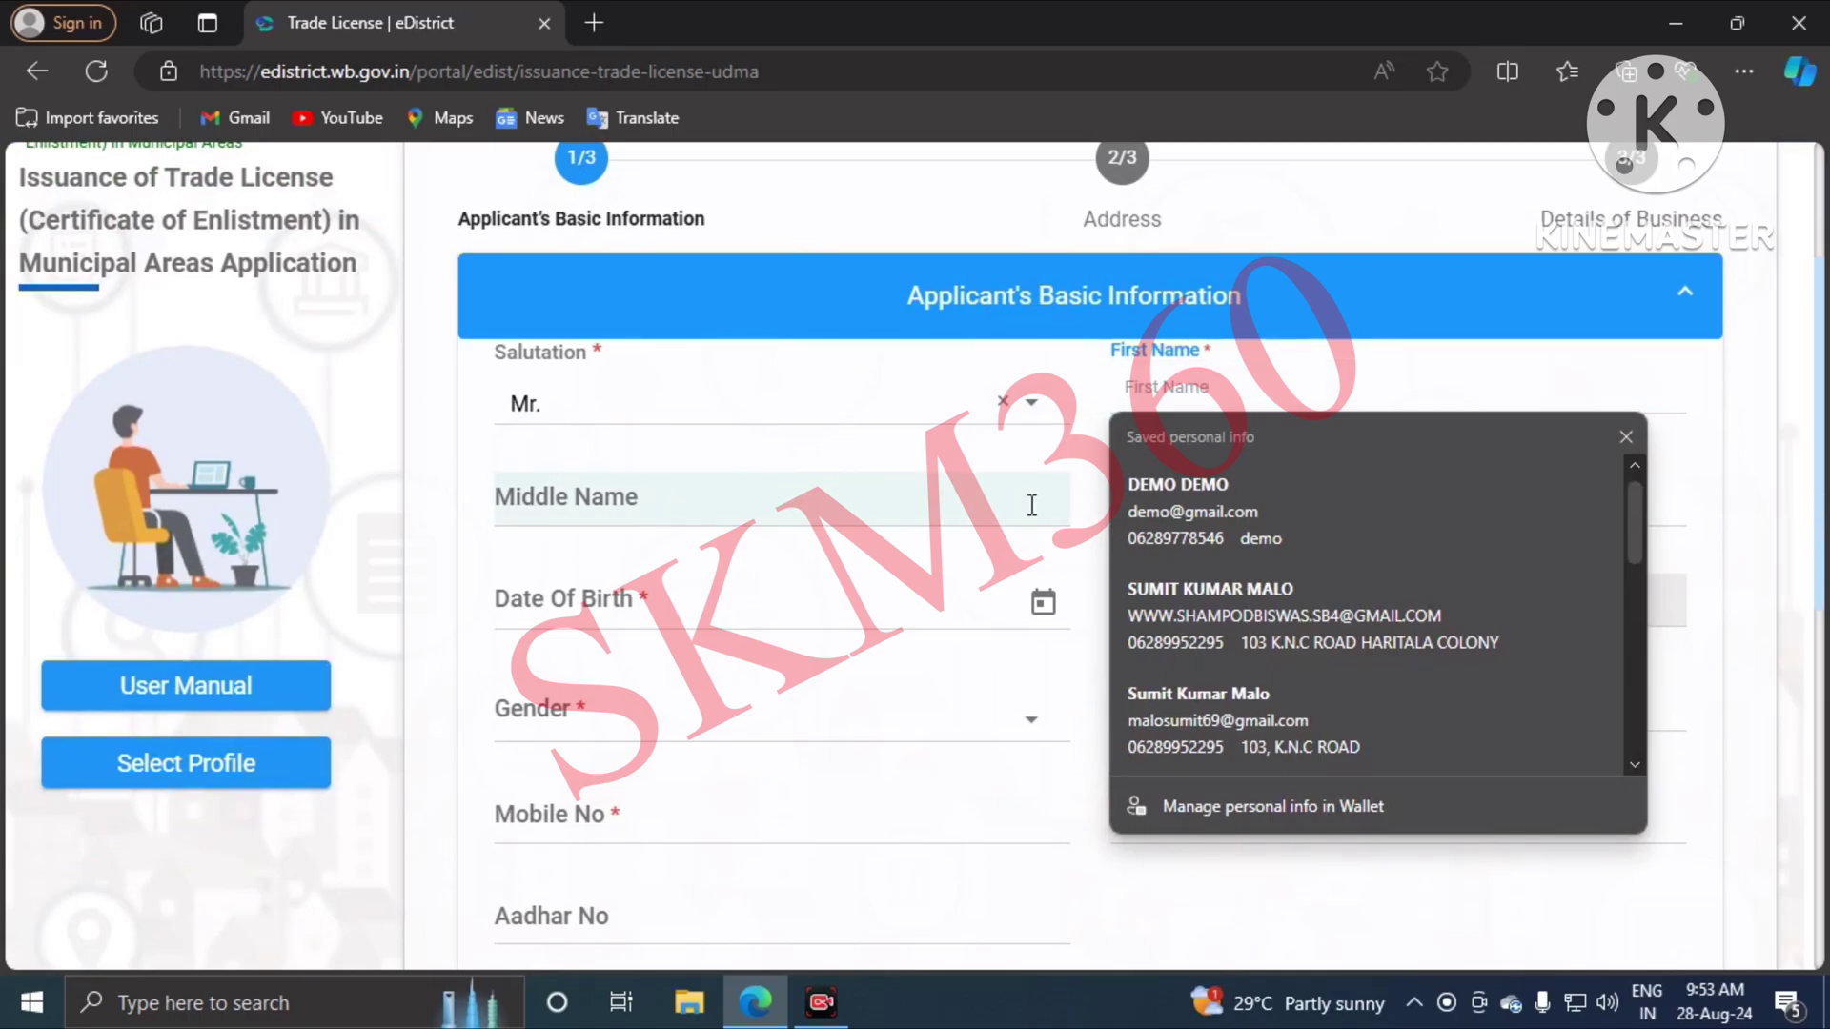
{"action": "left_click", "coordinate": [1101, 515]}
{"action": "left_click", "coordinate": [1215, 507]}
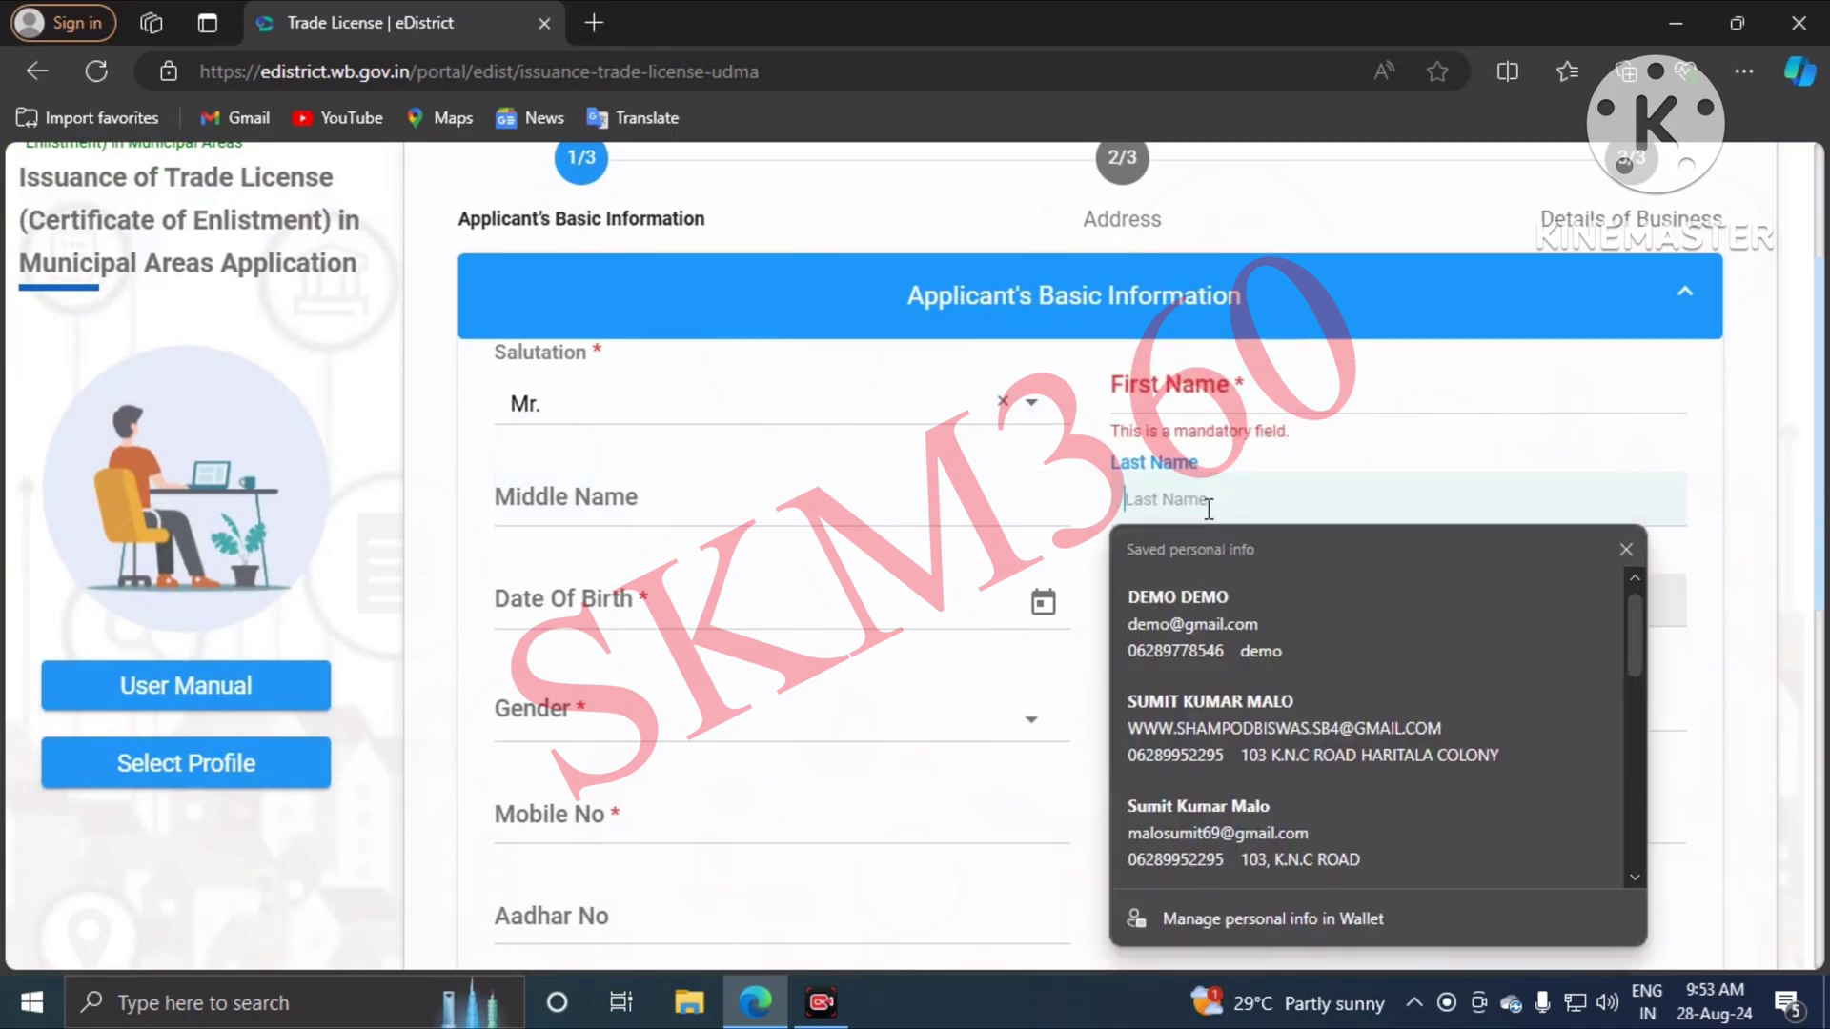
{"action": "left_click", "coordinate": [664, 620]}
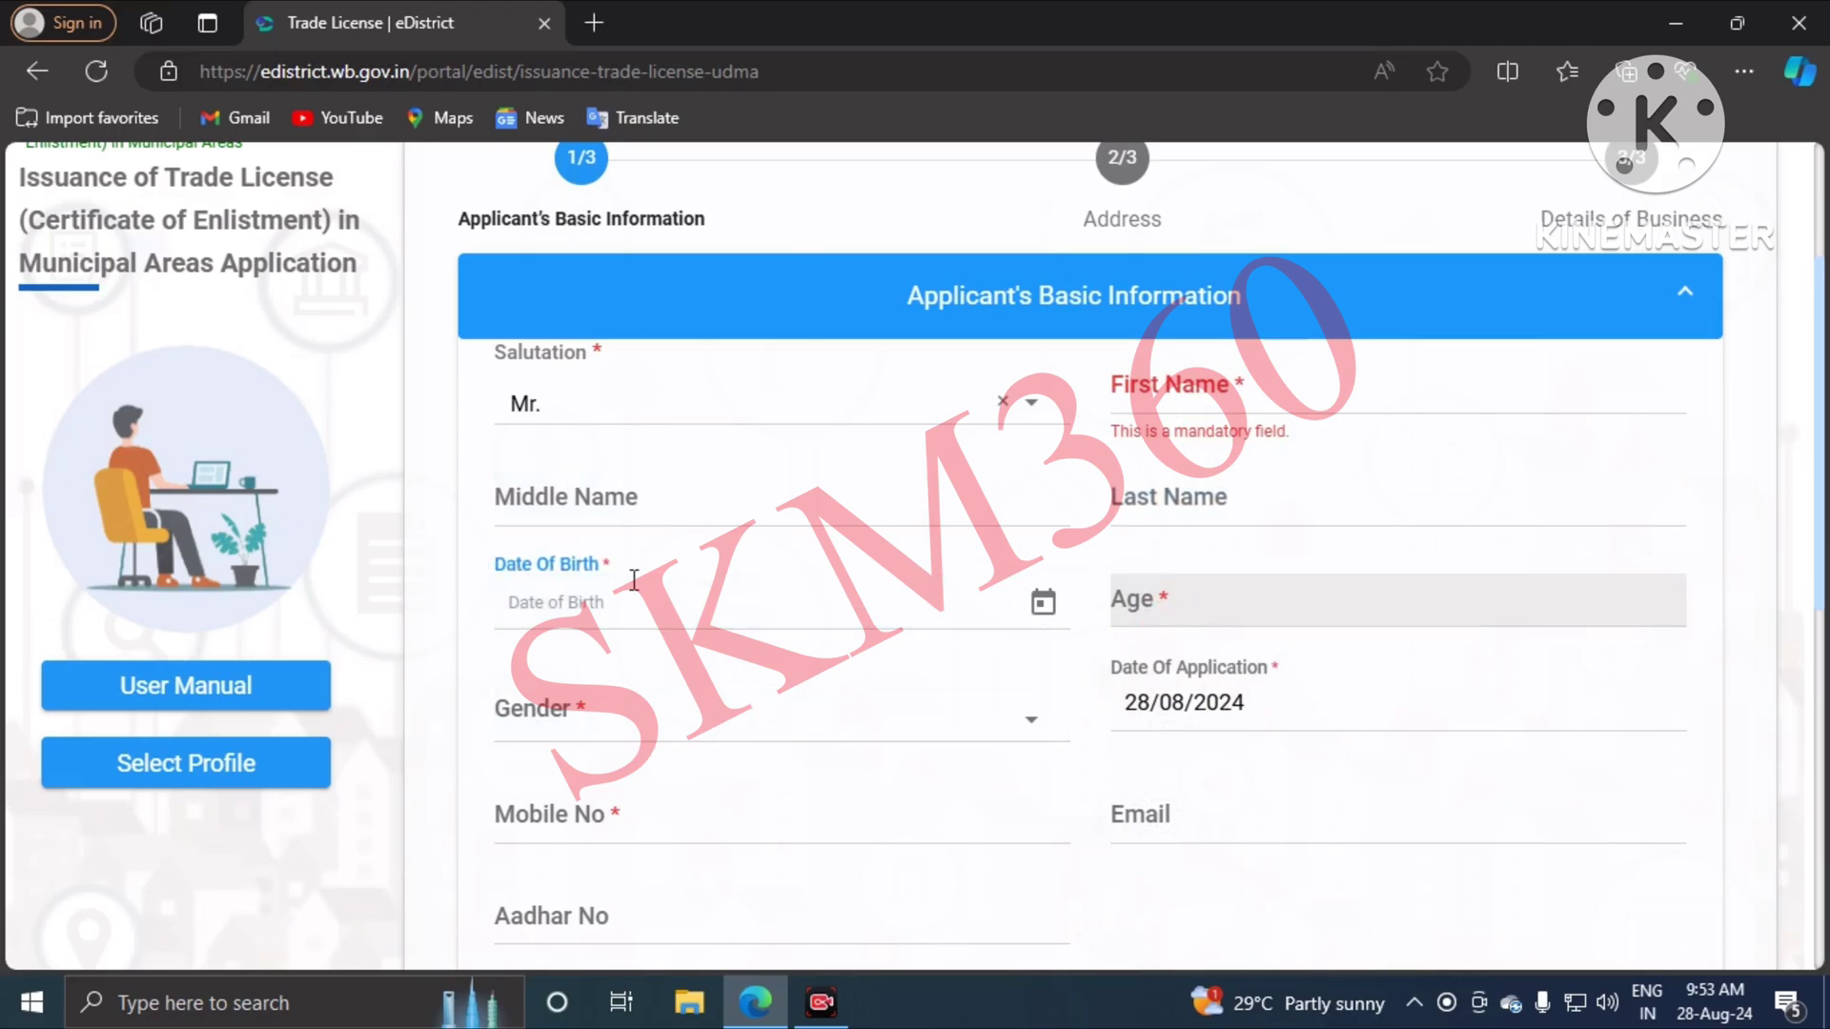
{"action": "scroll", "coordinate": [830, 536], "scroll_direction": "down", "scroll_amount": 3}
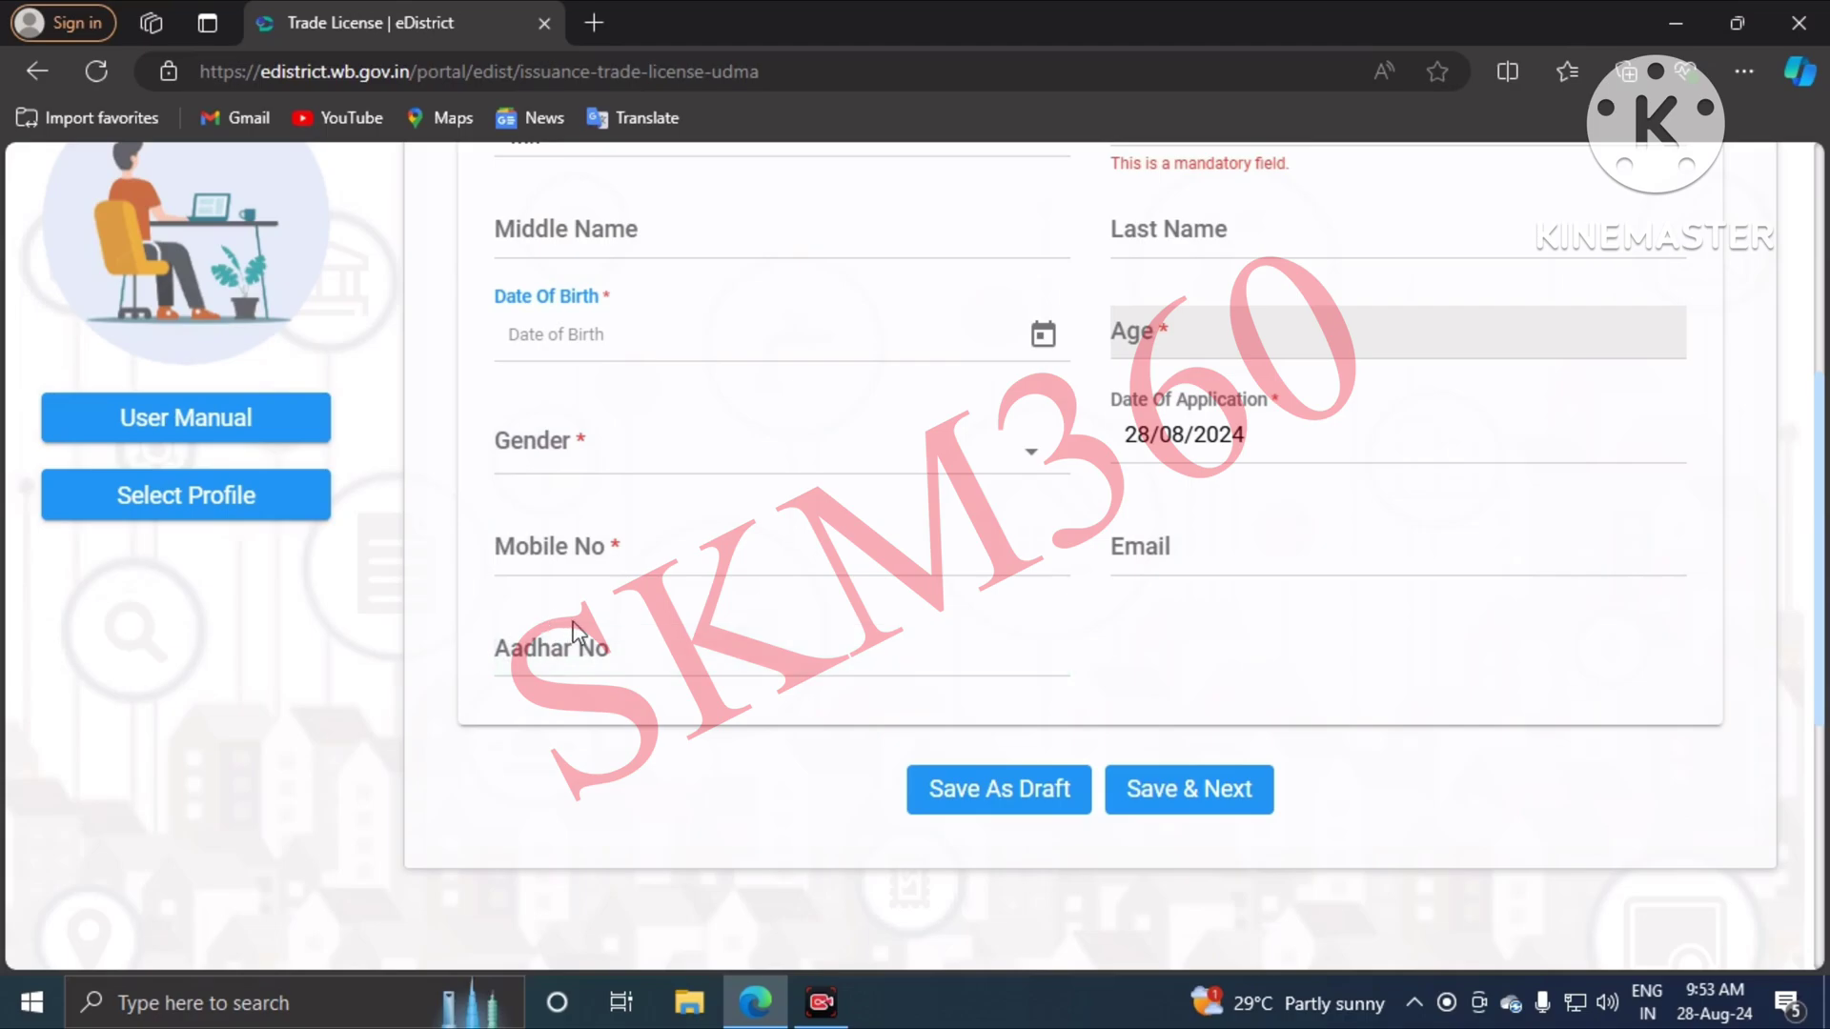
{"action": "scroll", "coordinate": [801, 429], "scroll_direction": "up", "scroll_amount": 3}
{"action": "scroll", "coordinate": [735, 707], "scroll_direction": "down", "scroll_amount": 3}
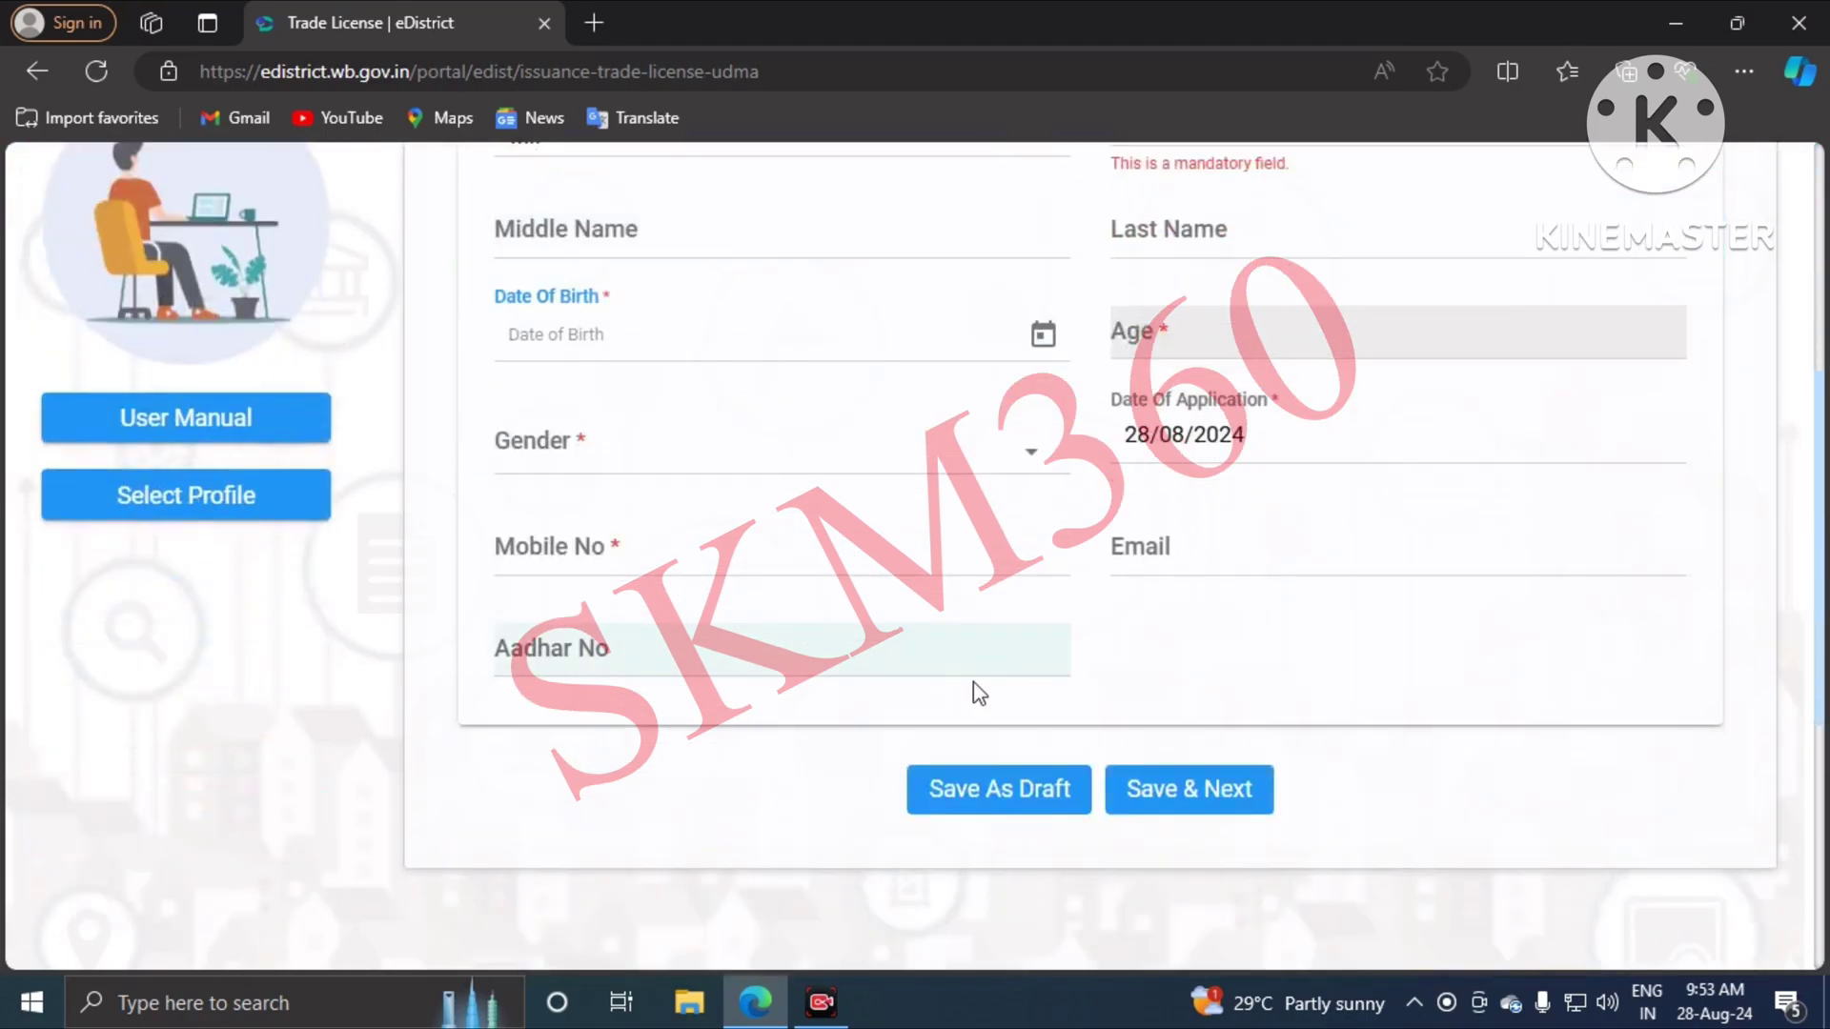
{"action": "scroll", "coordinate": [986, 370], "scroll_direction": "up", "scroll_amount": 3}
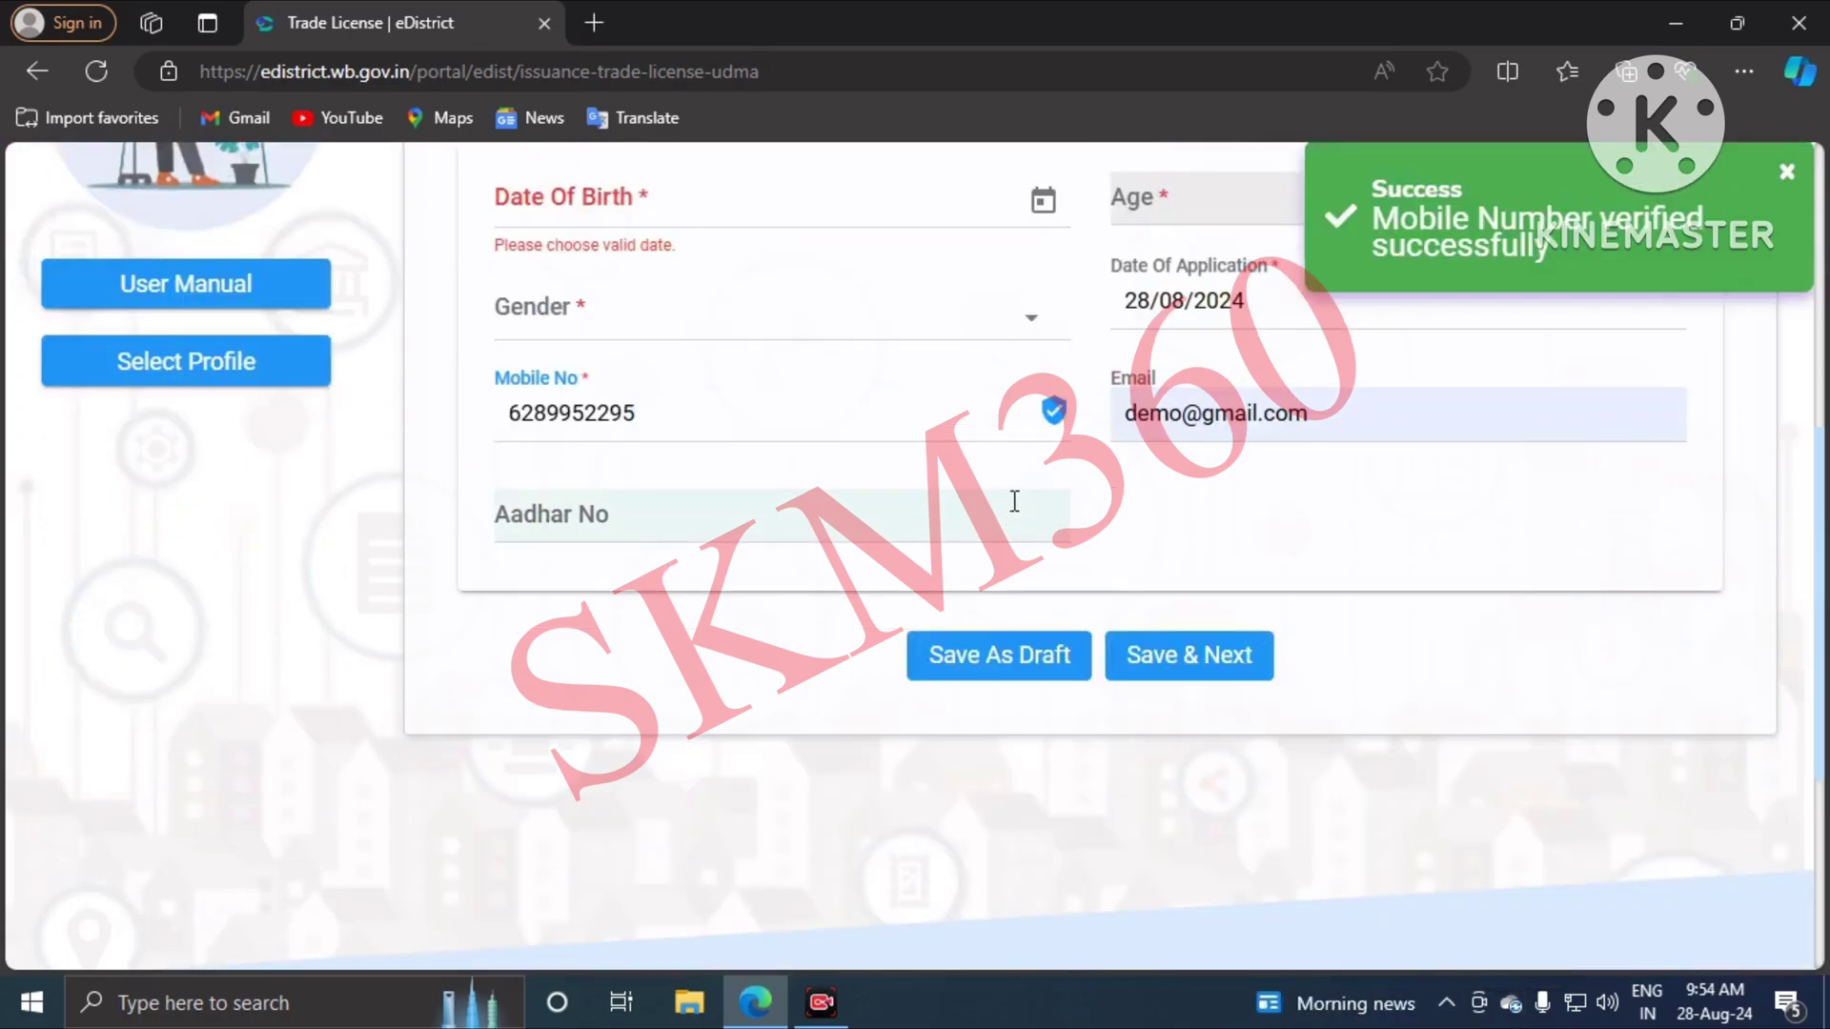
{"action": "left_click", "coordinate": [1189, 655]}
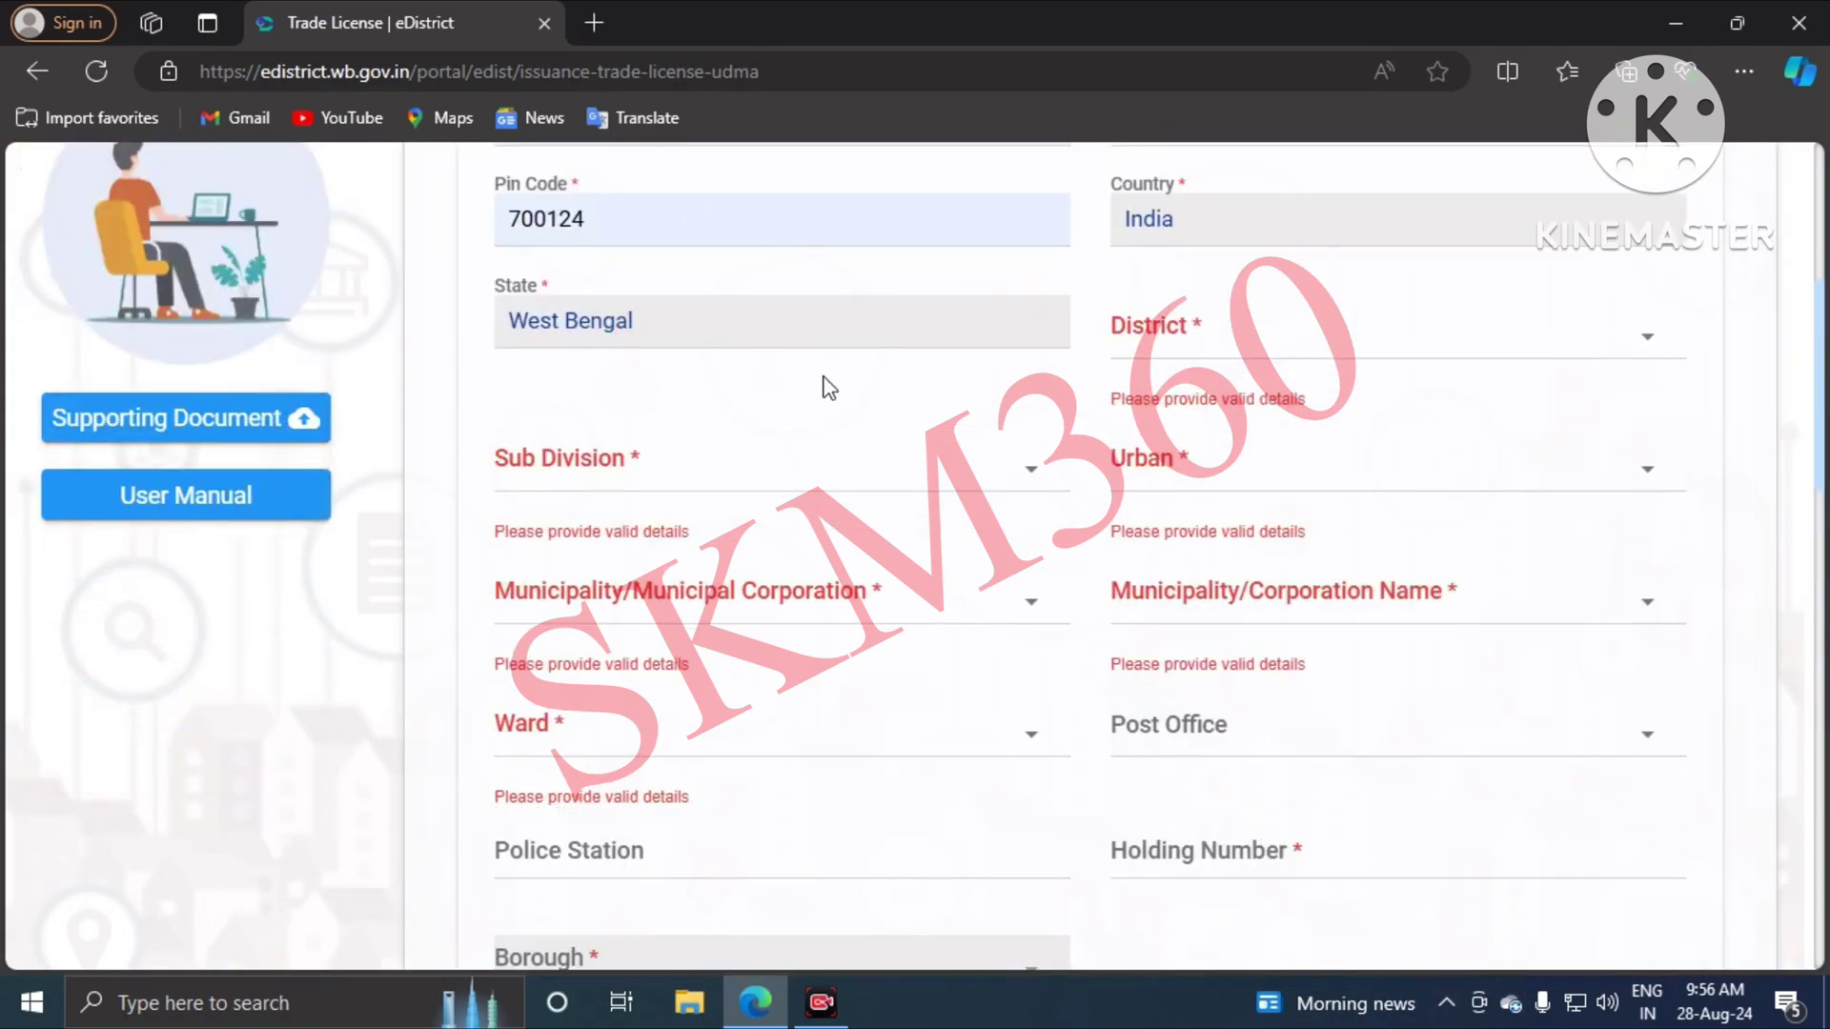
Step: Set the business address to district North 24 Parganas, sub division Barasat Sadar and area type Urban
{"action": "scroll", "coordinate": [858, 395], "scroll_direction": "up", "scroll_amount": 3}
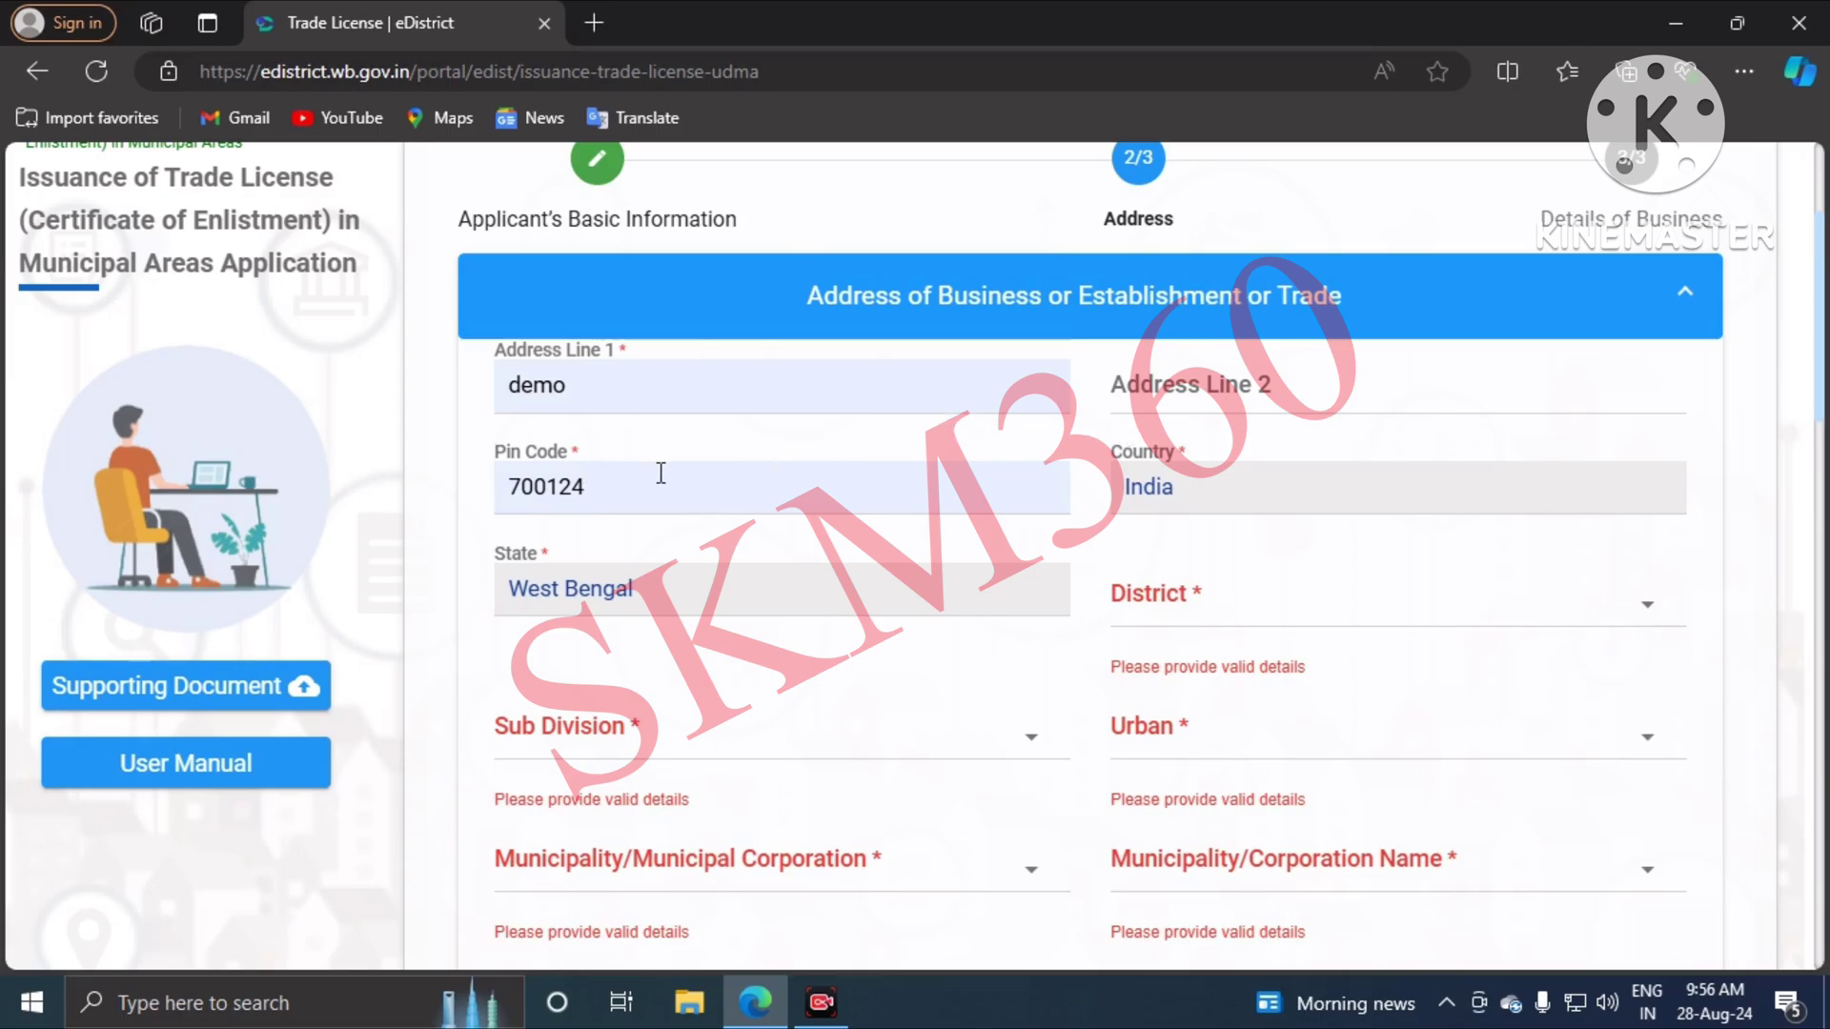
{"action": "left_click", "coordinate": [1231, 582]}
{"action": "left_click", "coordinate": [1217, 688]}
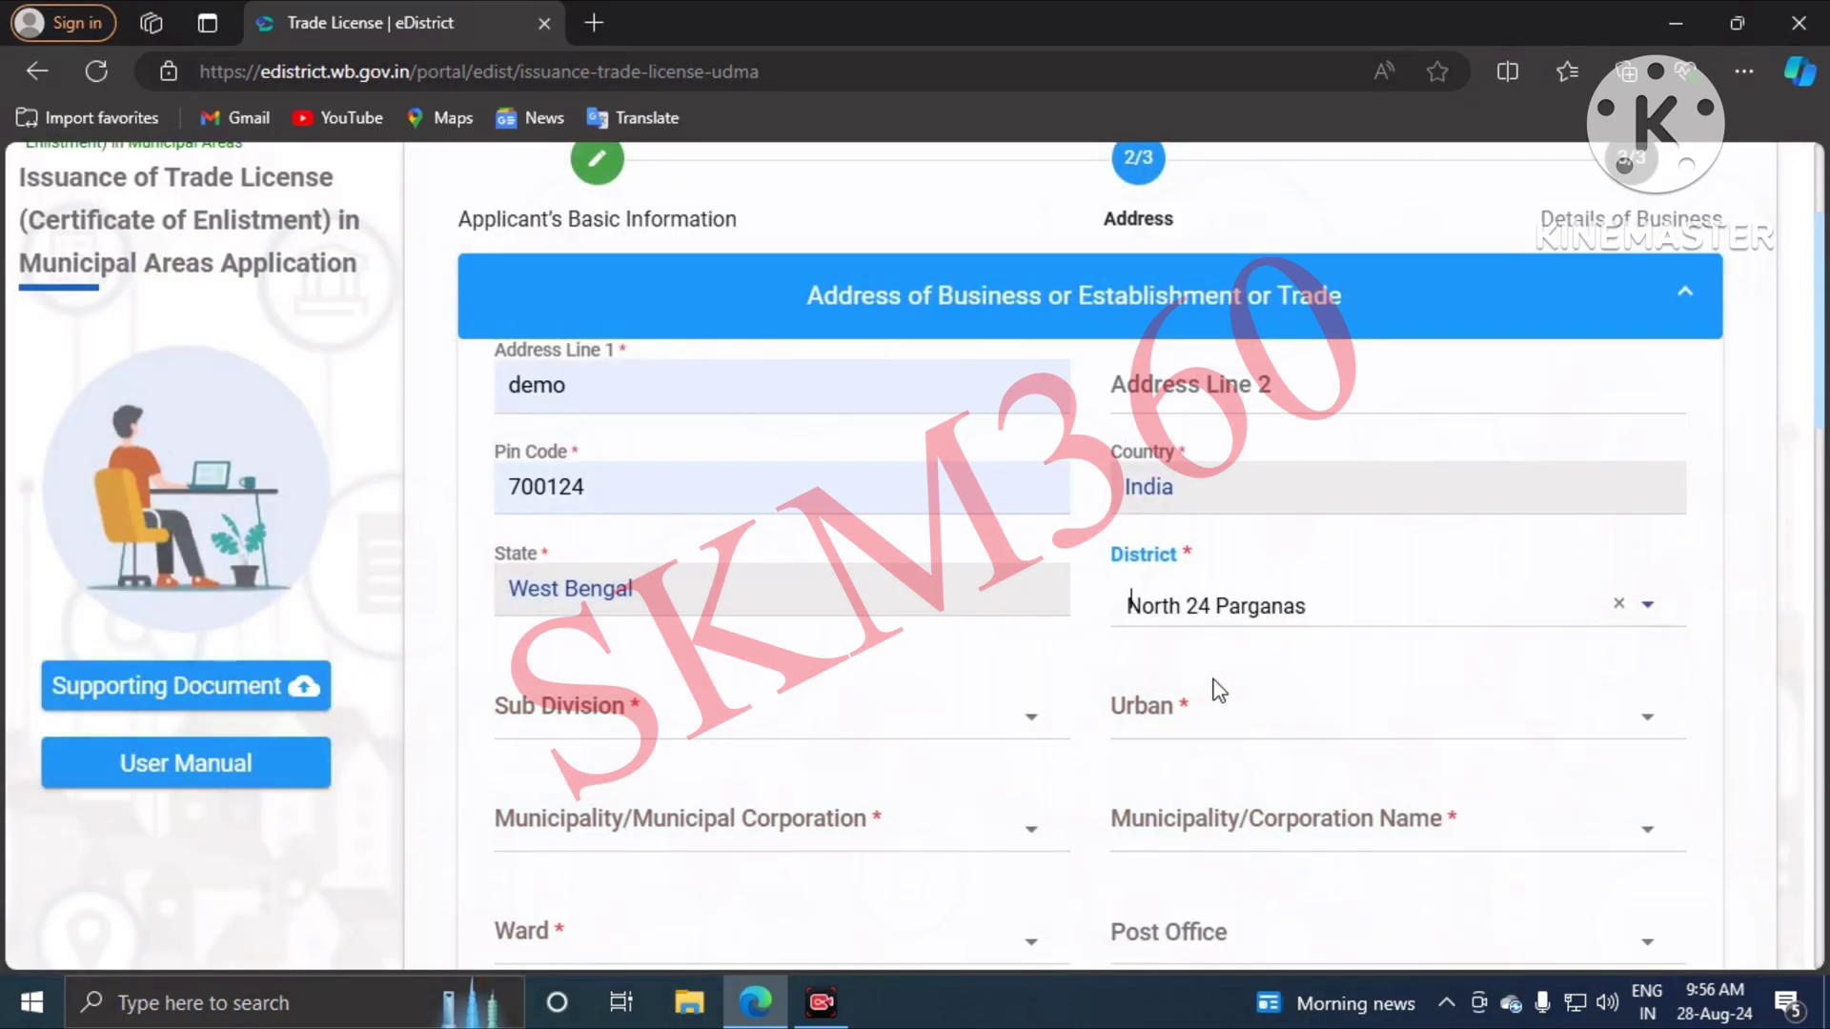
{"action": "left_click", "coordinate": [791, 726]}
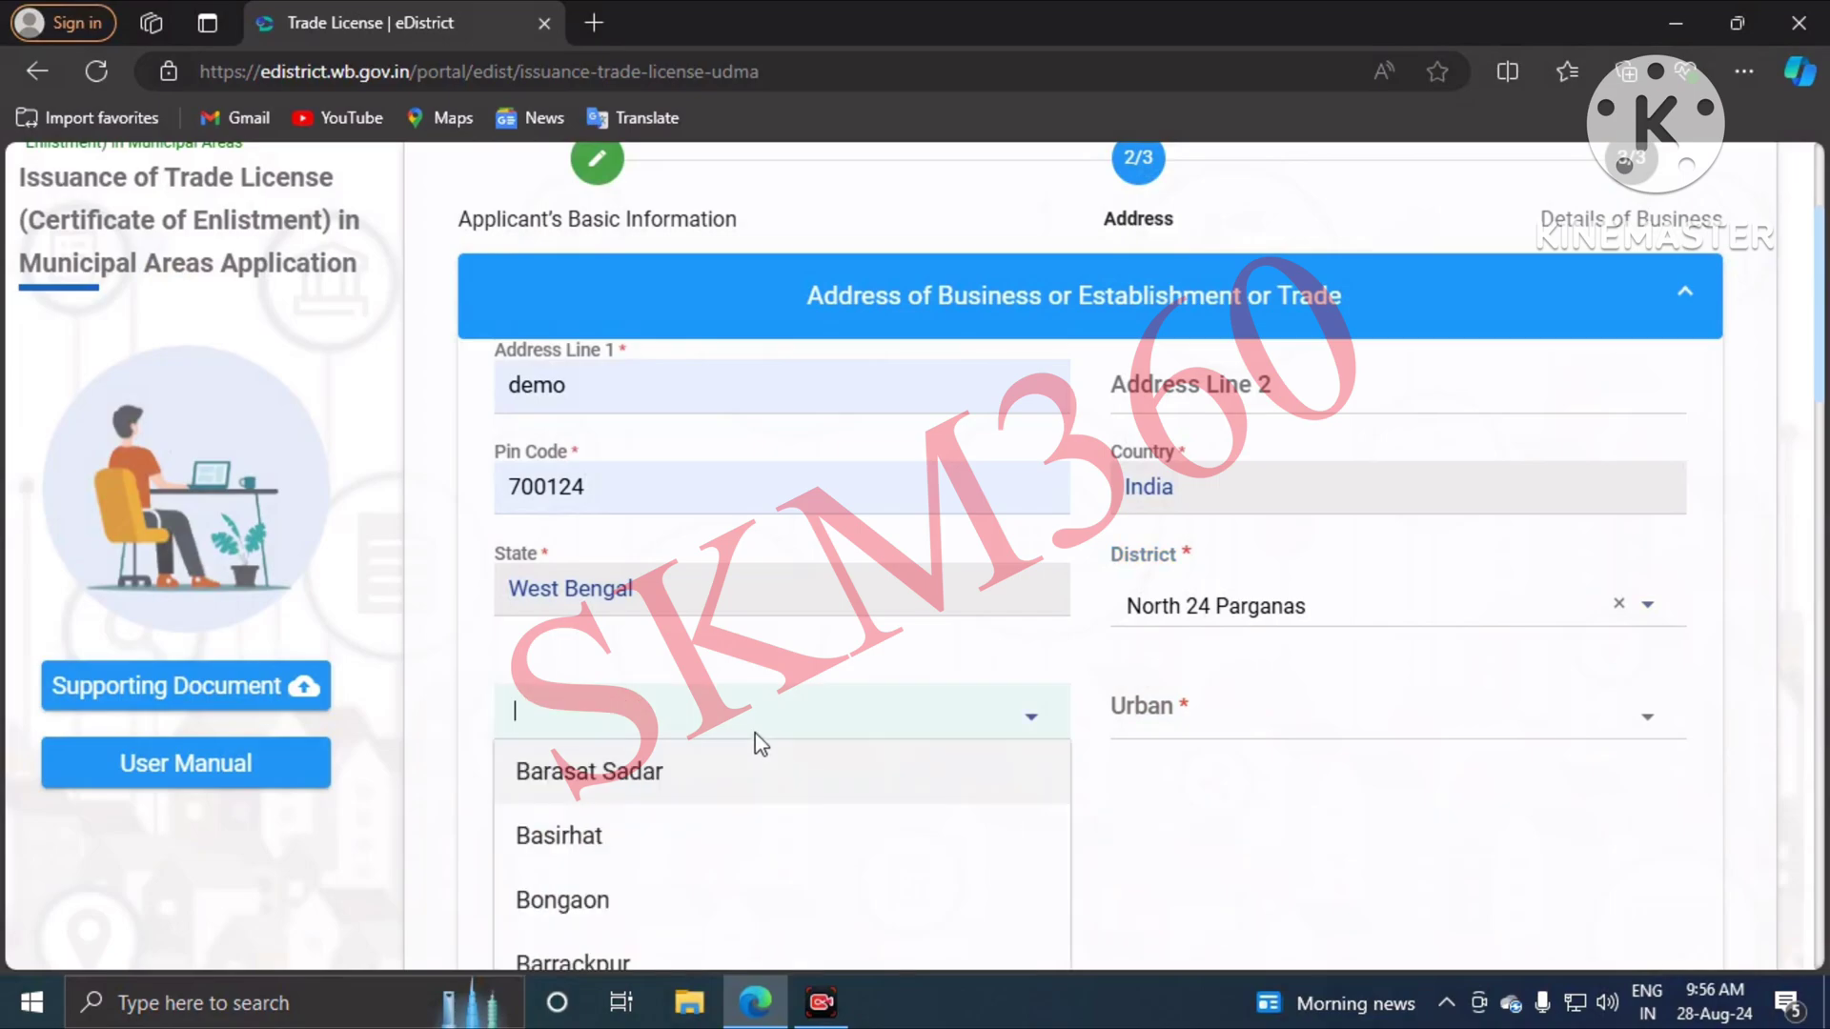
{"action": "left_click", "coordinate": [669, 800]}
{"action": "left_click", "coordinate": [1162, 713]}
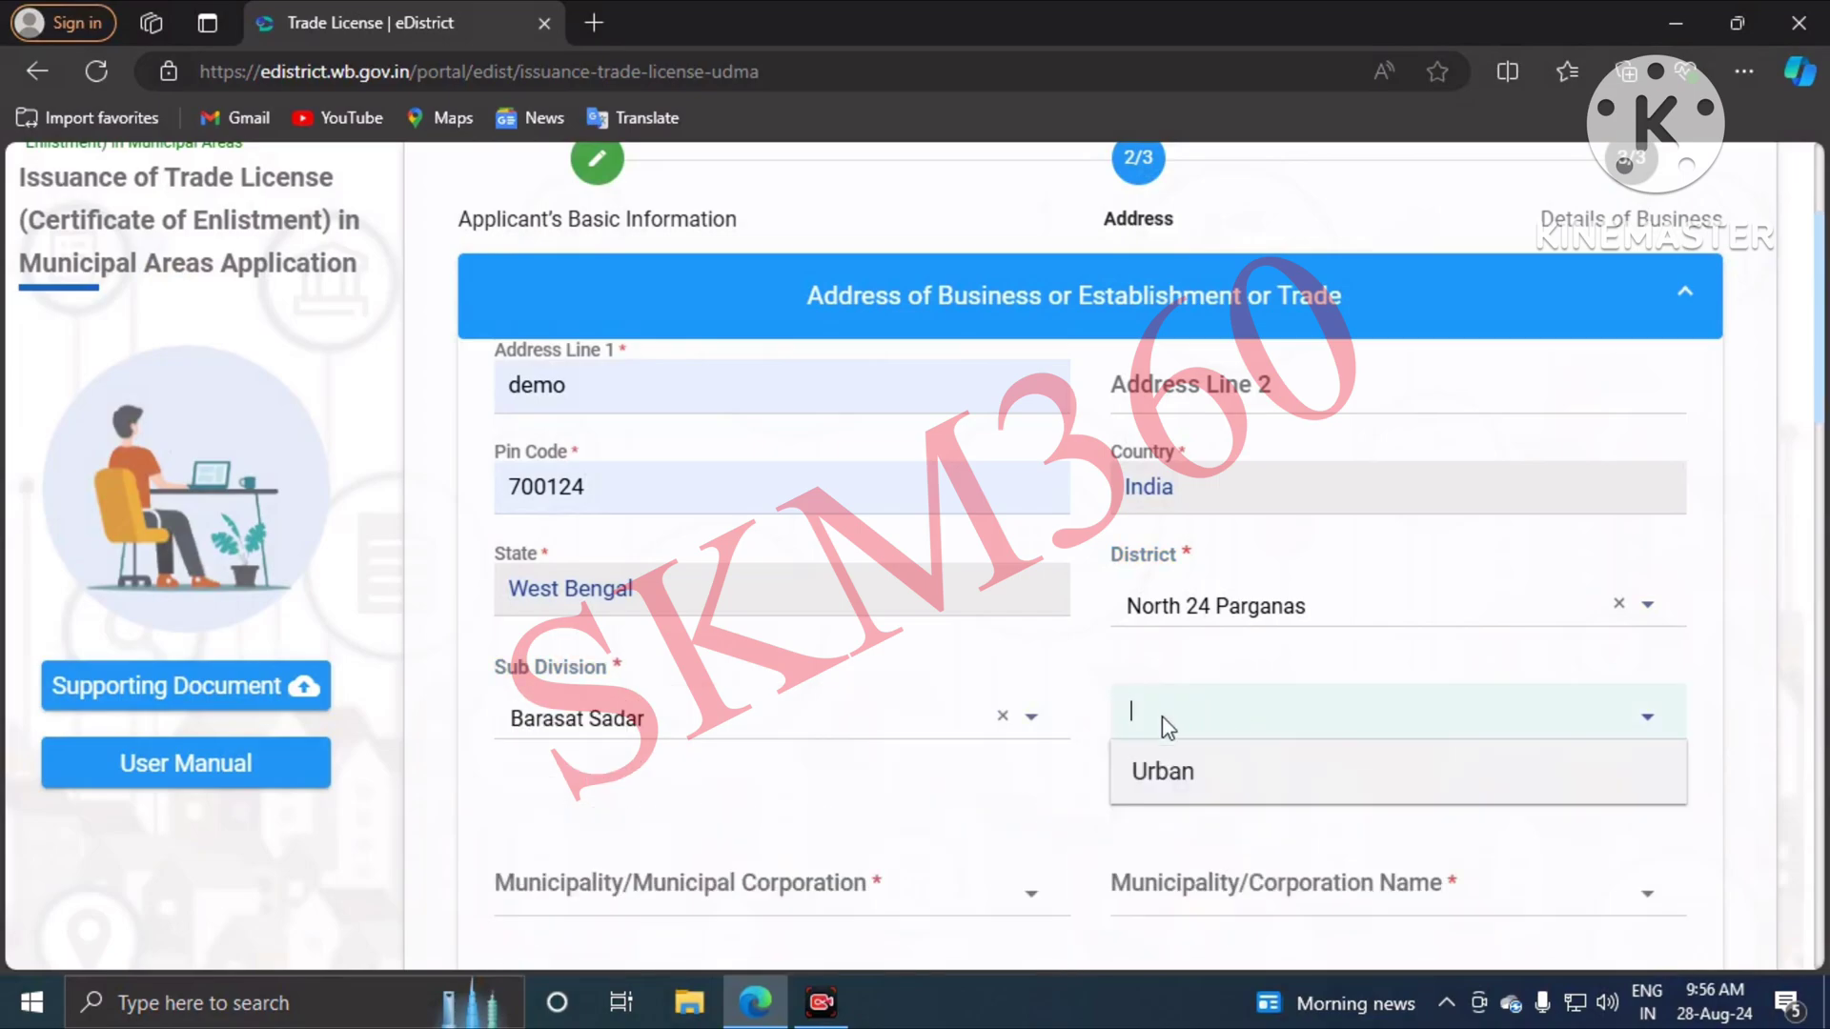
{"action": "left_click", "coordinate": [1179, 780]}
Step: Choose Municipality as the local body type of the business address and Barasat (Municipality) as its name
{"action": "scroll", "coordinate": [810, 772], "scroll_direction": "down", "scroll_amount": 1}
{"action": "left_click", "coordinate": [705, 705]}
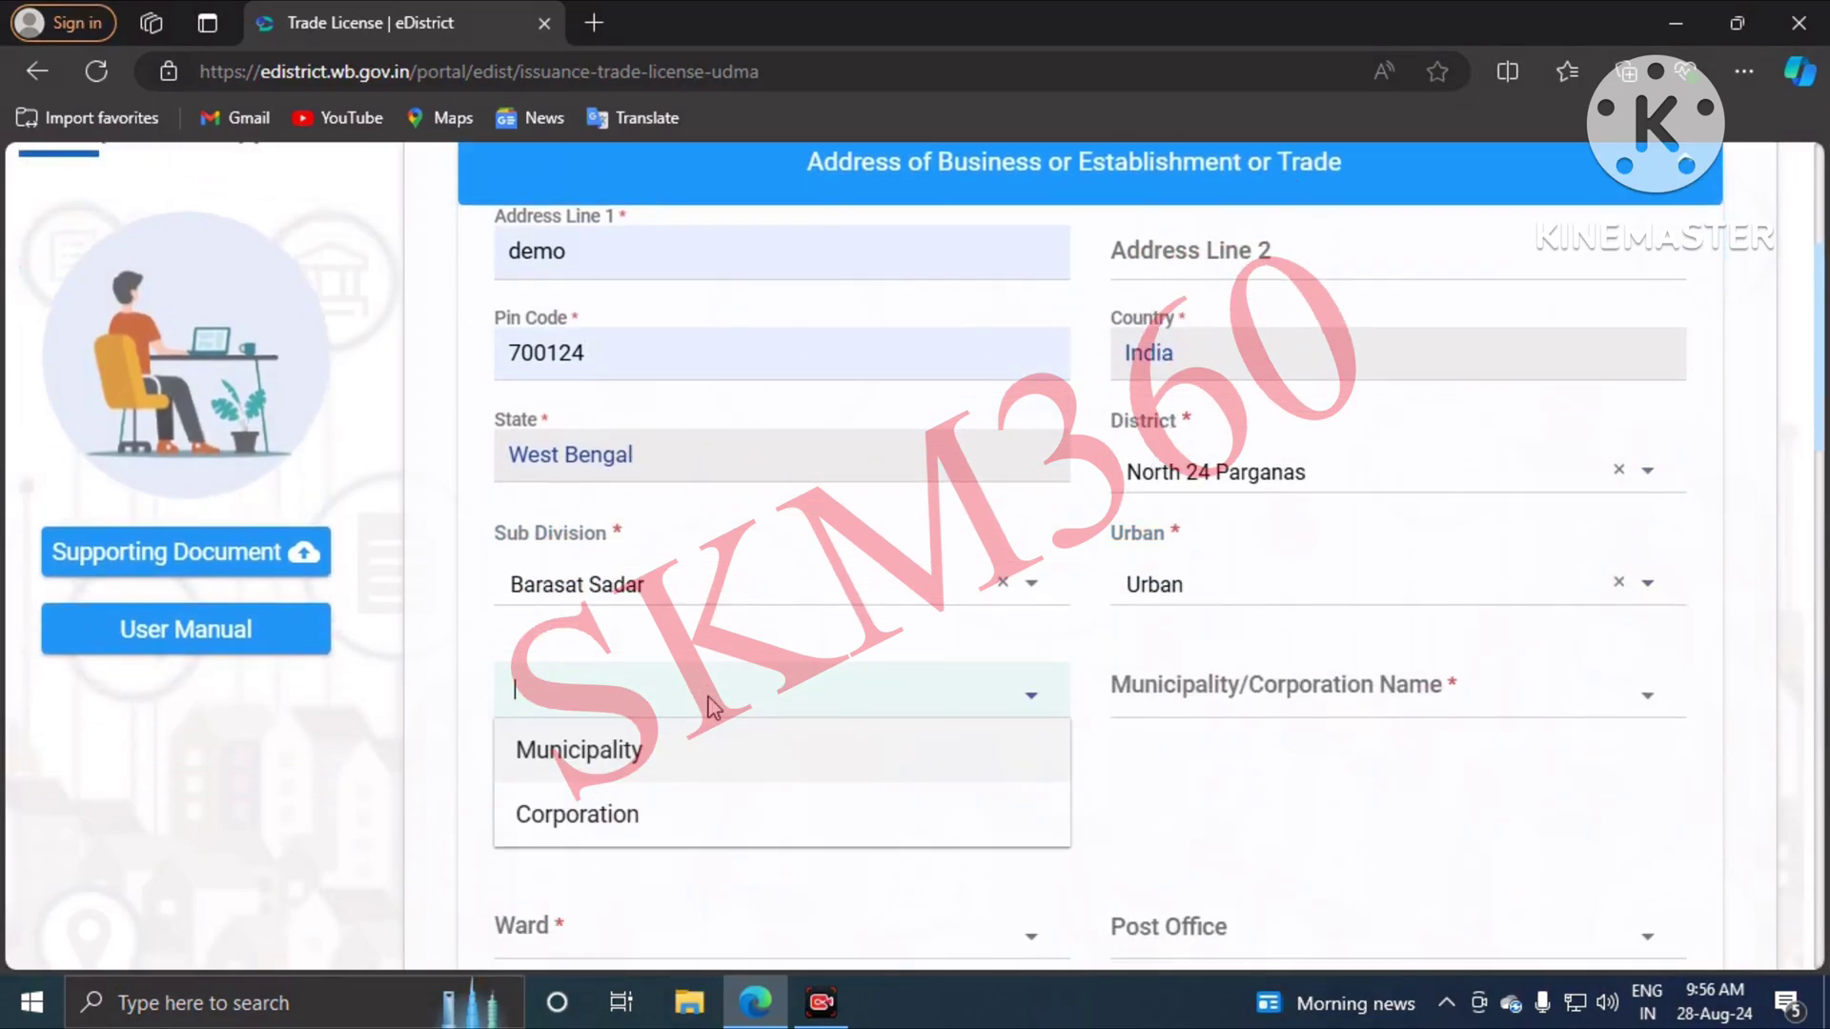
{"action": "left_click", "coordinate": [519, 762]}
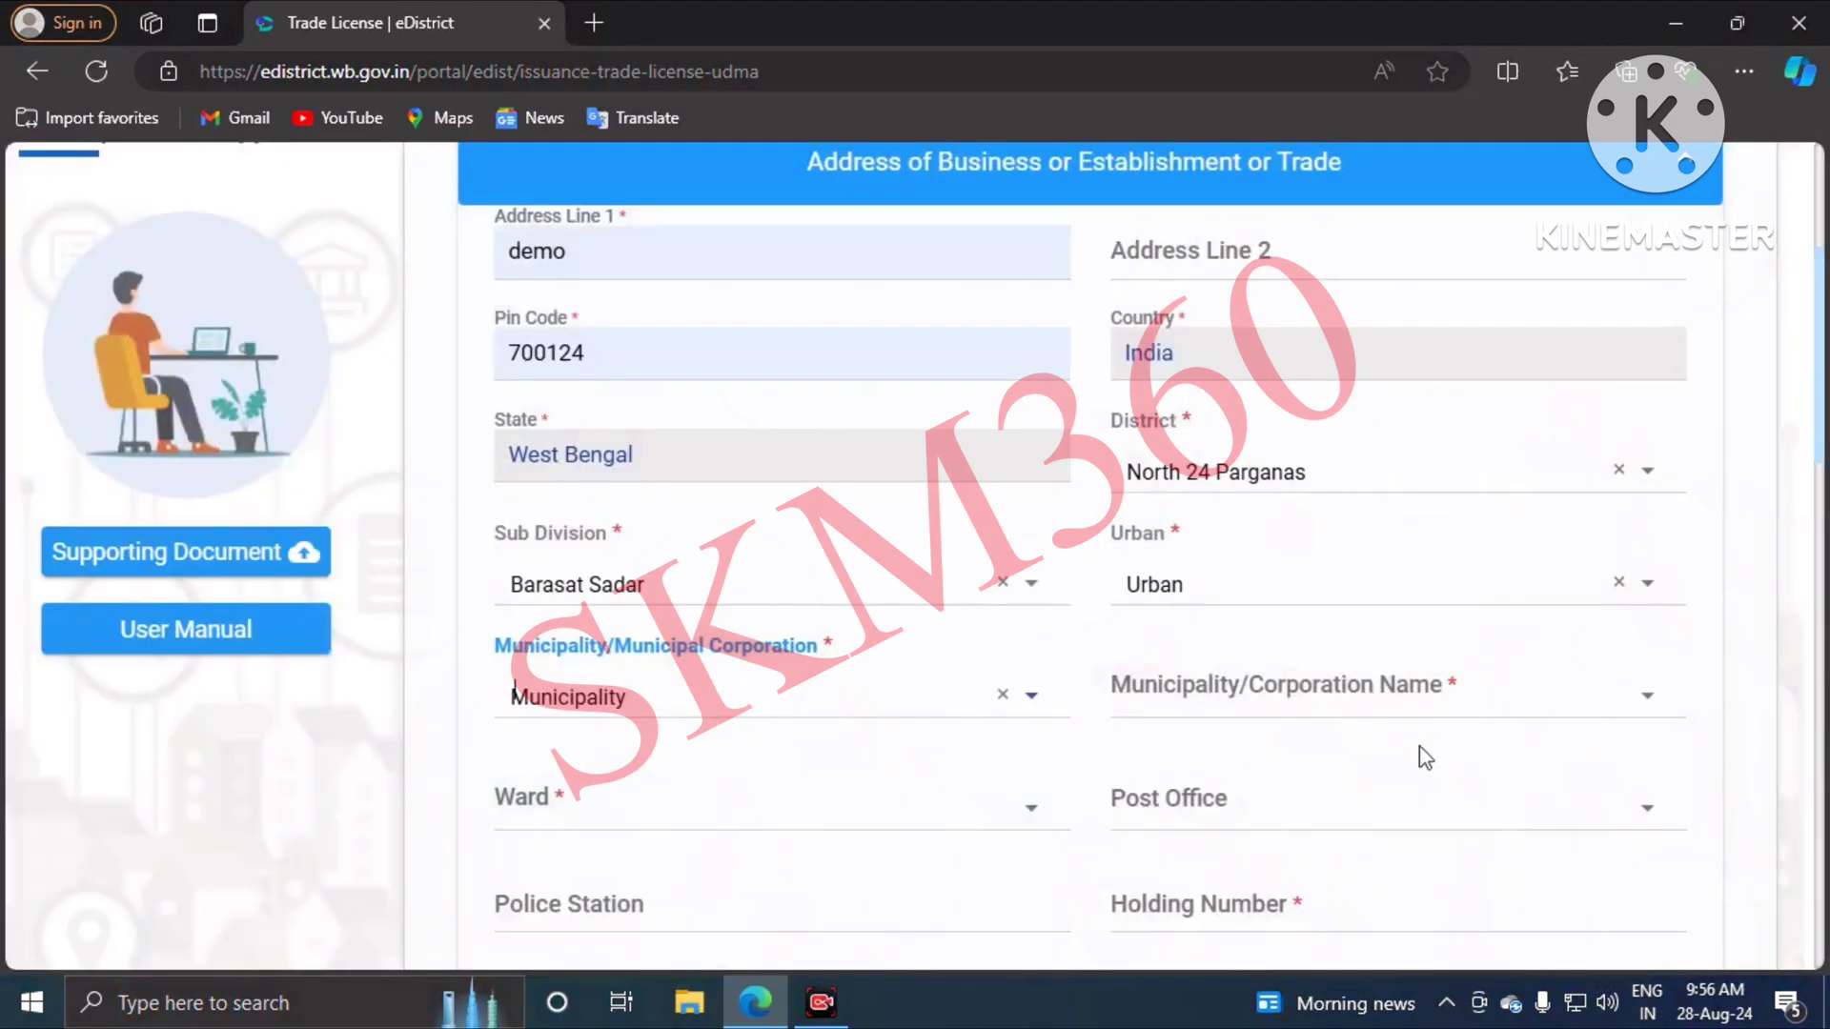
{"action": "left_click", "coordinate": [1229, 681]}
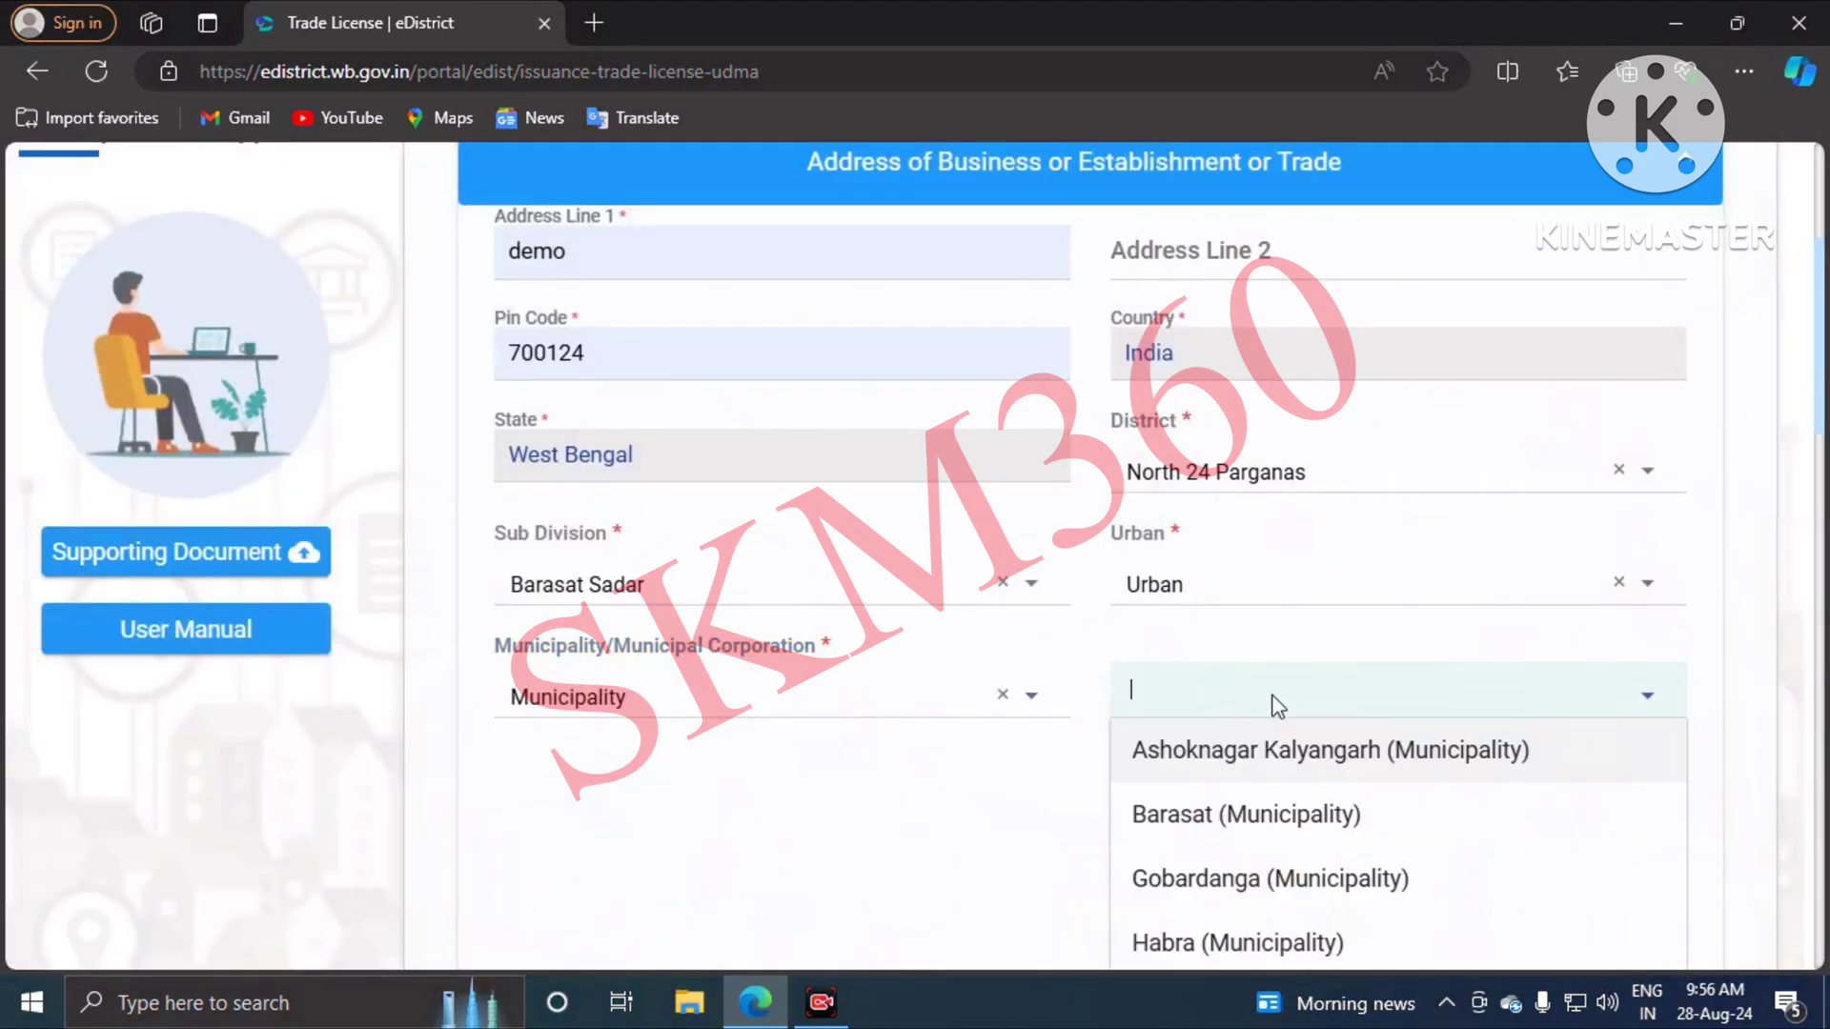
{"action": "left_click", "coordinate": [1232, 818]}
Step: Set the ward of the business address to 25 and the post office to Barasat HO
{"action": "scroll", "coordinate": [919, 739], "scroll_direction": "down", "scroll_amount": 3}
{"action": "left_click", "coordinate": [593, 405]}
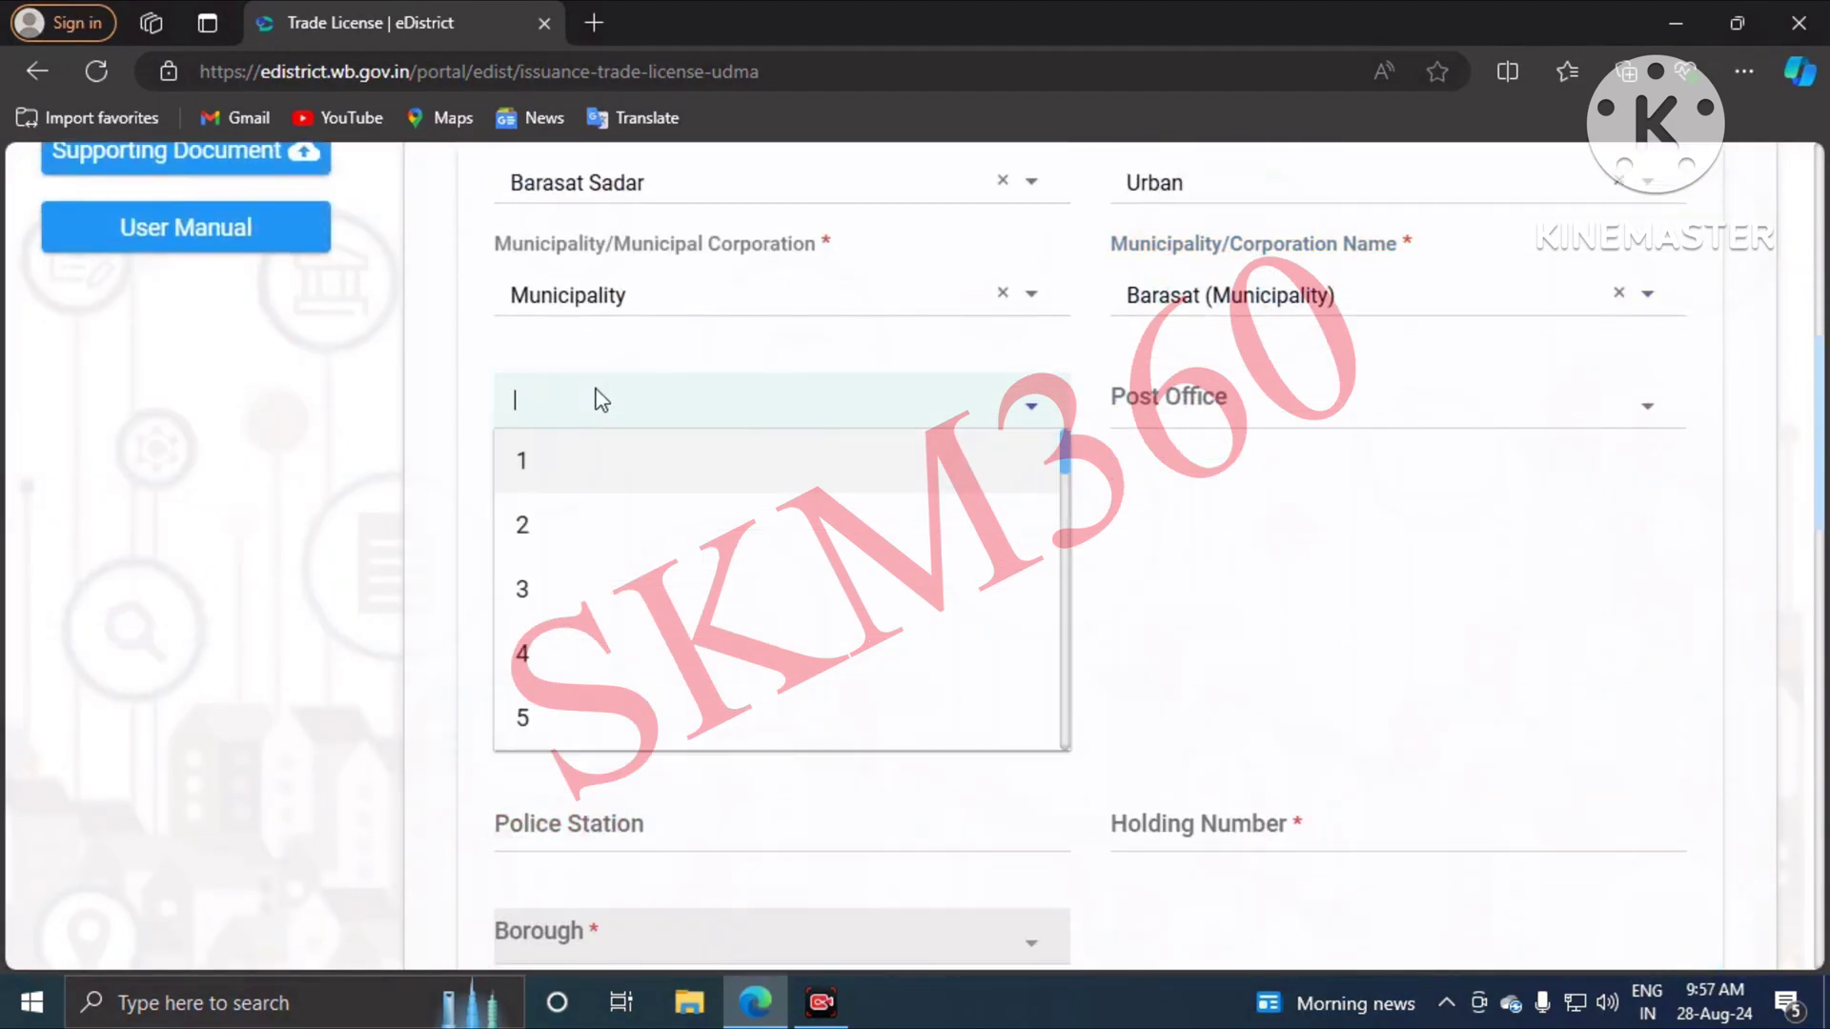
{"action": "left_click", "coordinate": [1302, 520]}
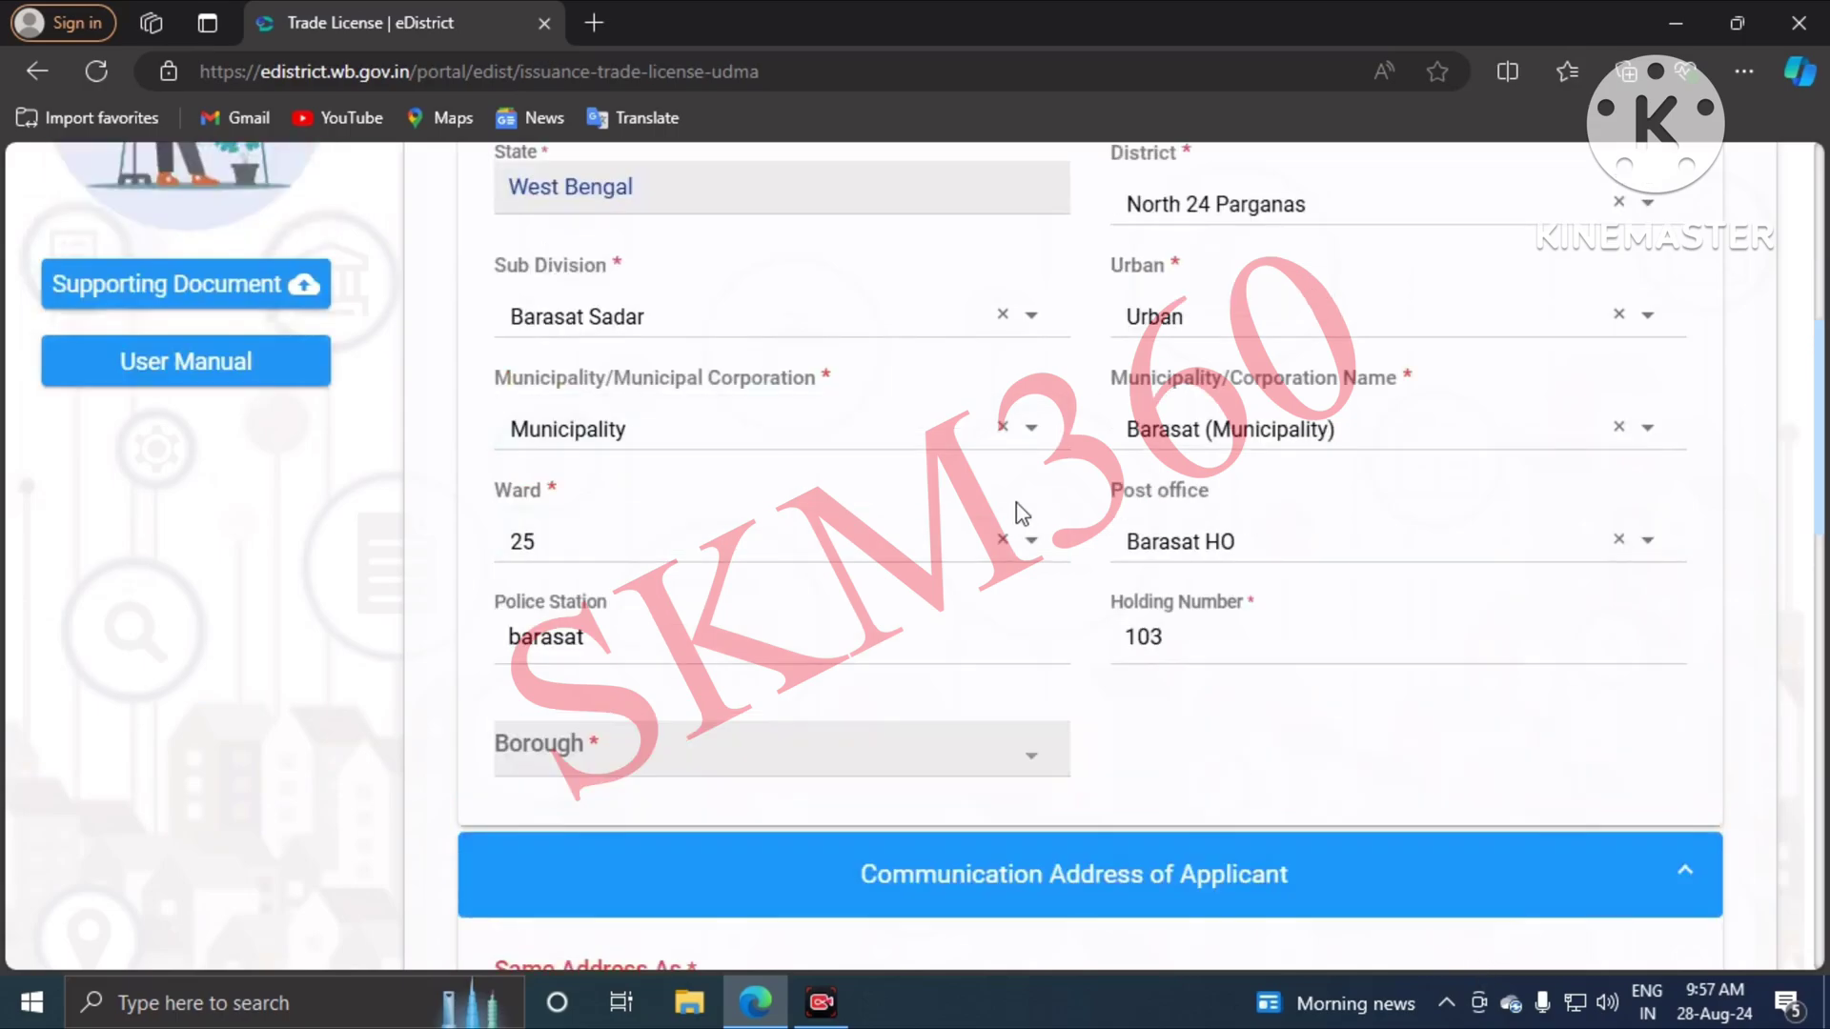
Step: Set the applicant's communication address to Same as Above Address
{"action": "scroll", "coordinate": [686, 448], "scroll_direction": "down", "scroll_amount": 5}
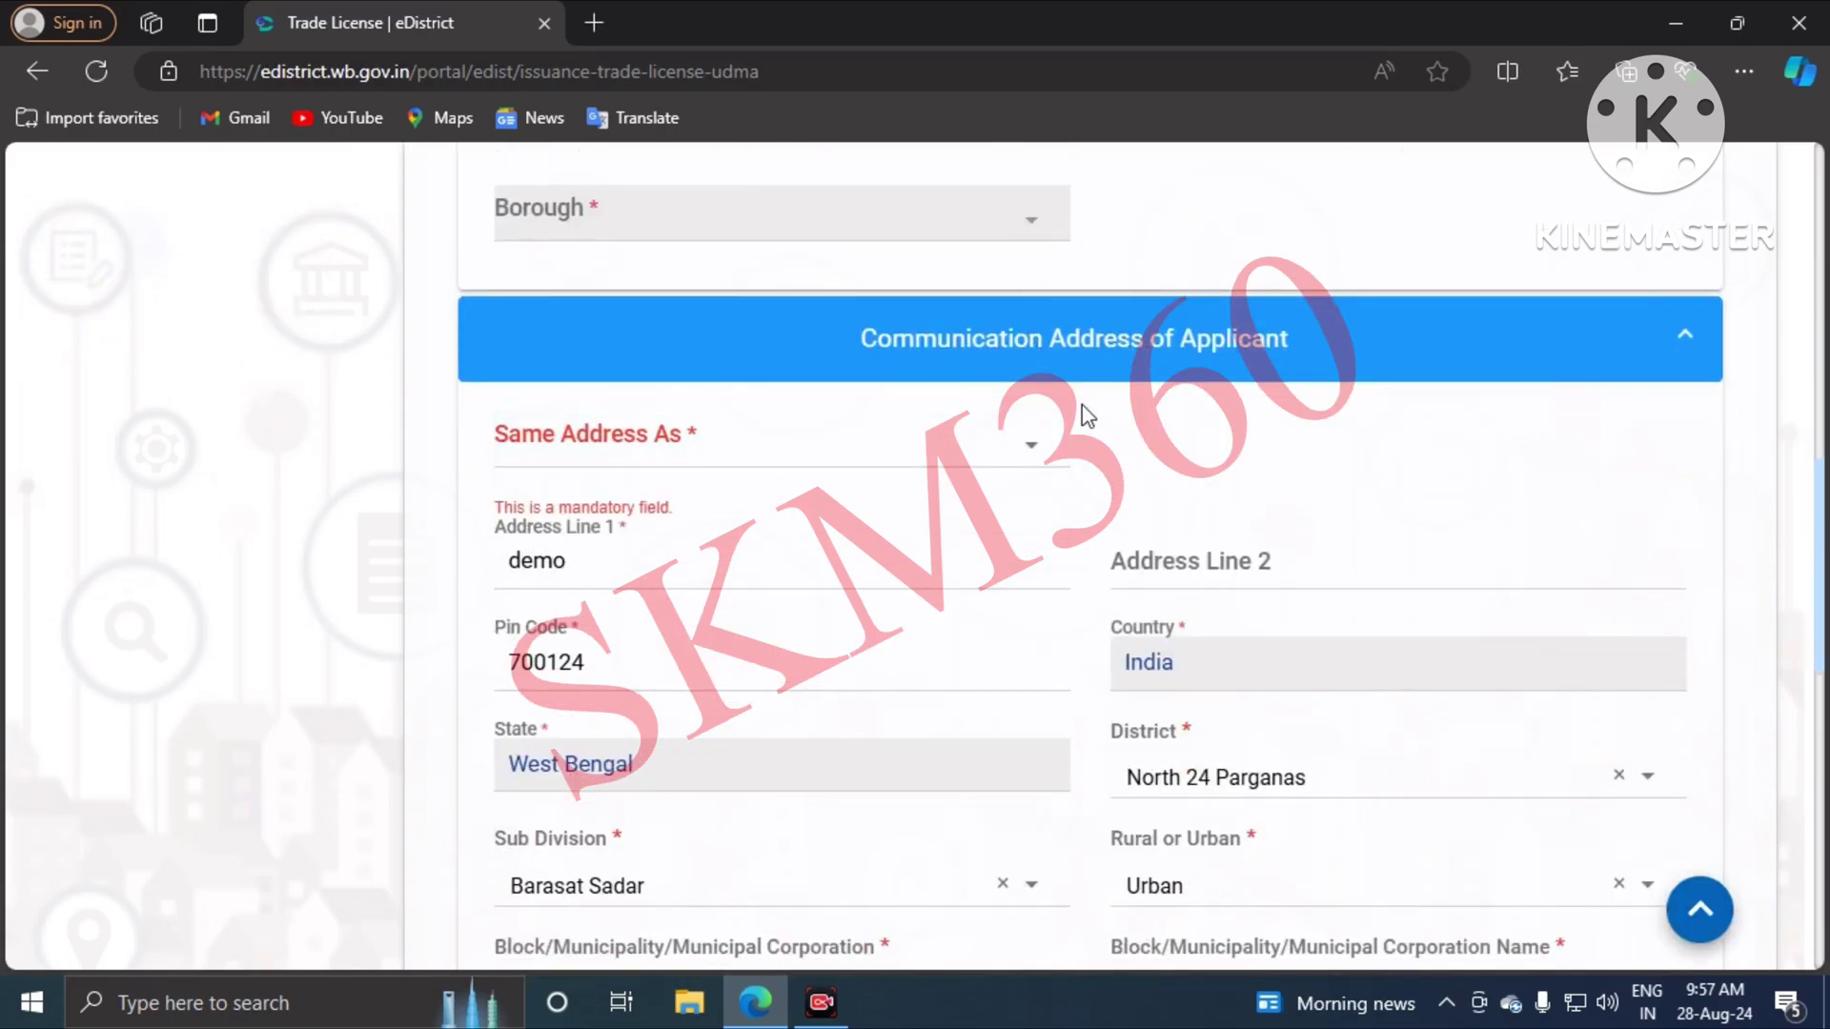
{"action": "left_click", "coordinate": [822, 455]}
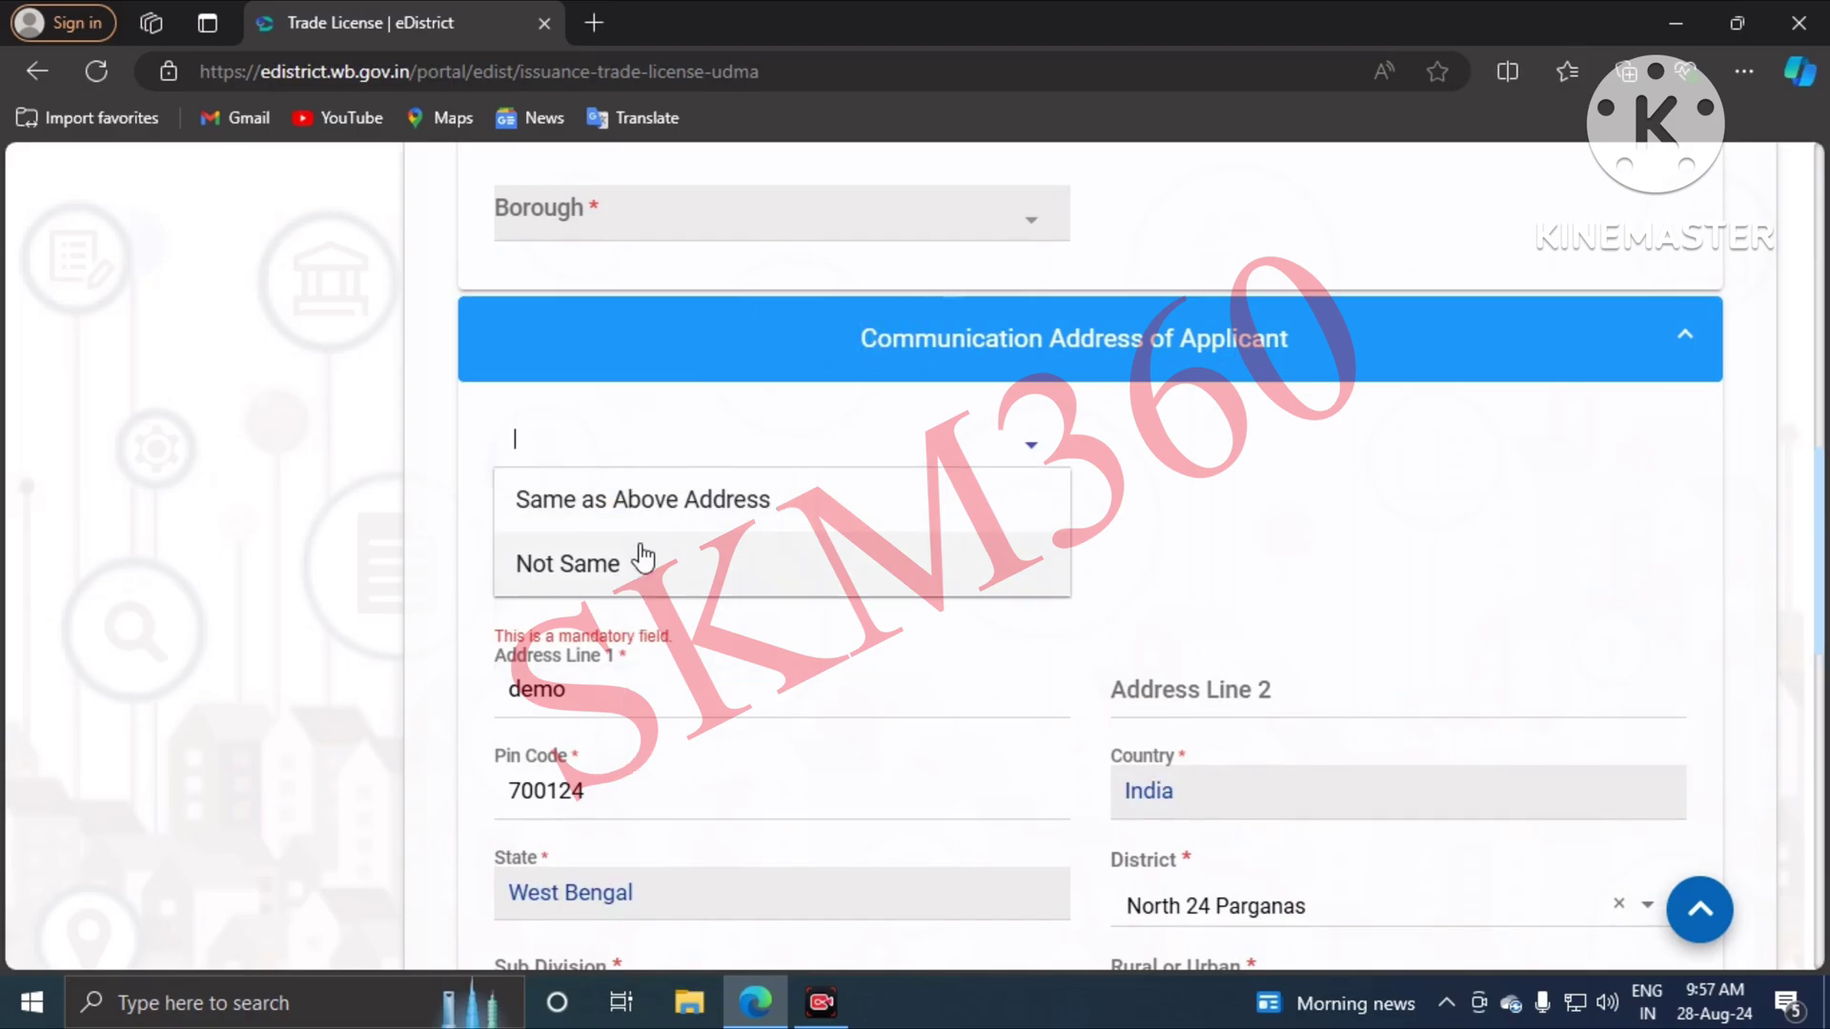
{"action": "left_click", "coordinate": [653, 502]}
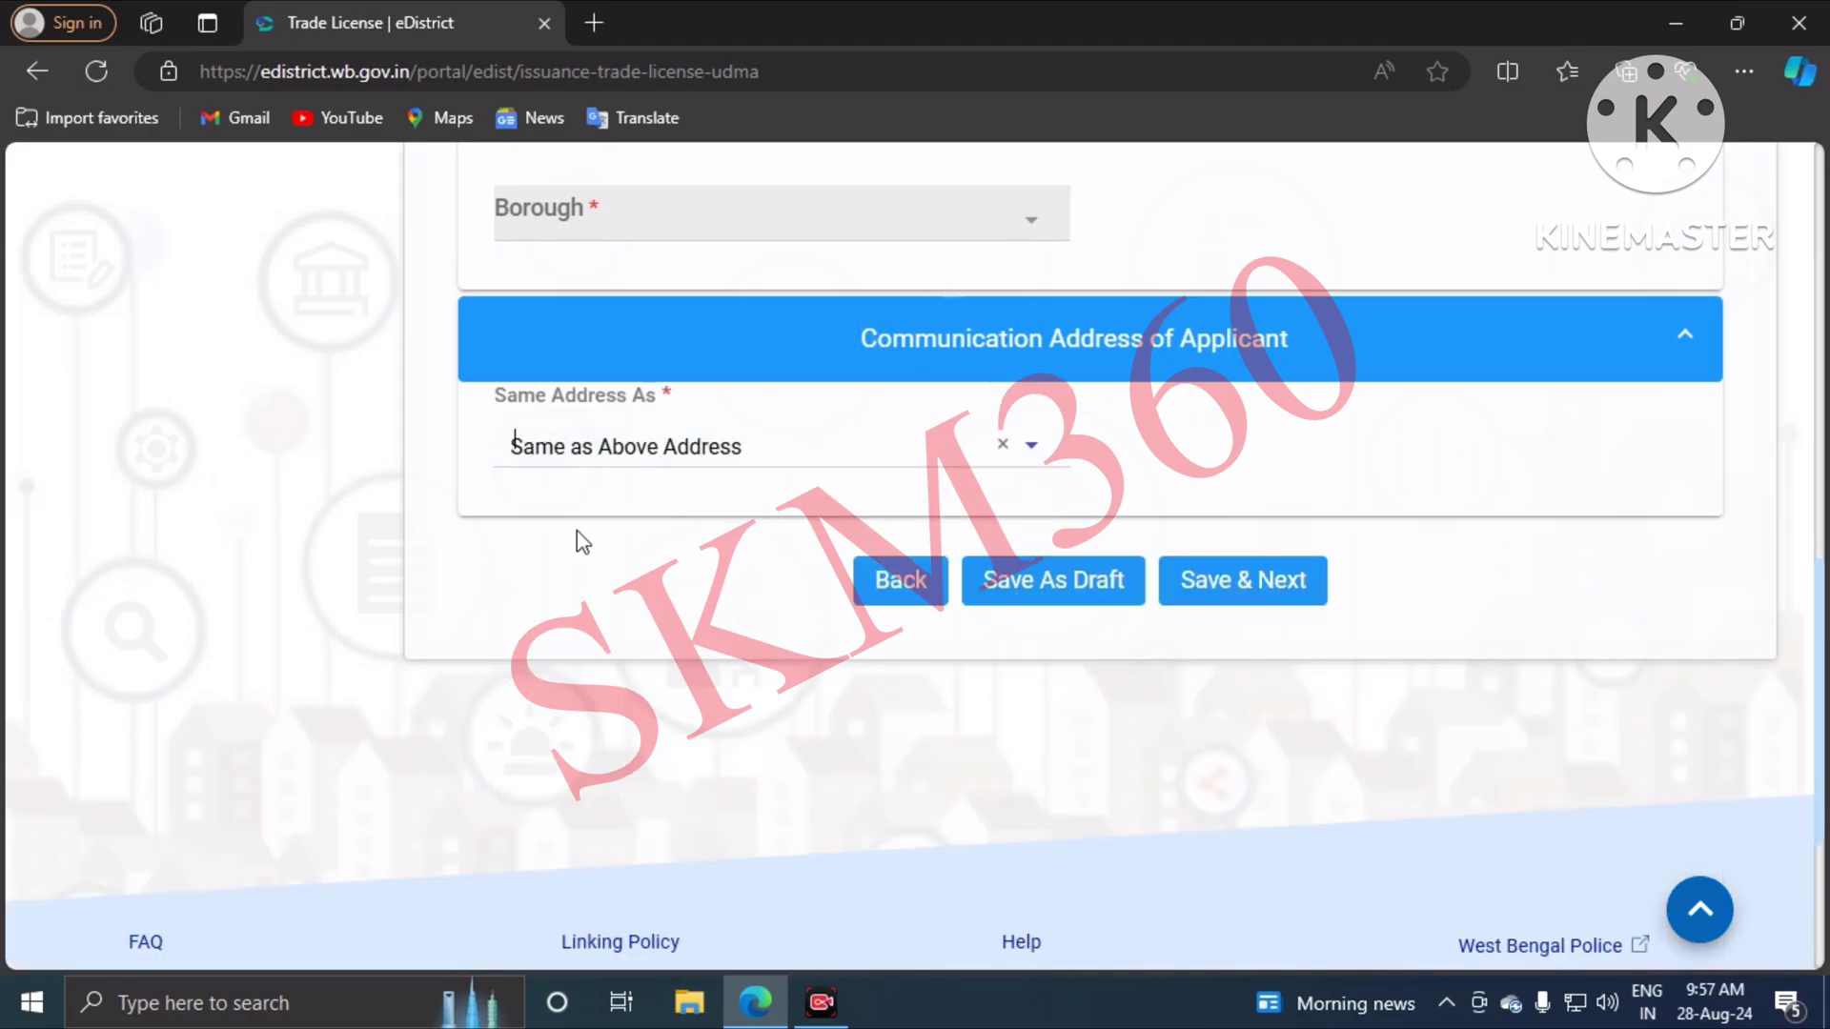
Step: Try the Not Same option for the communication address and switch back to Same as Above Address
{"action": "left_click", "coordinate": [854, 451]}
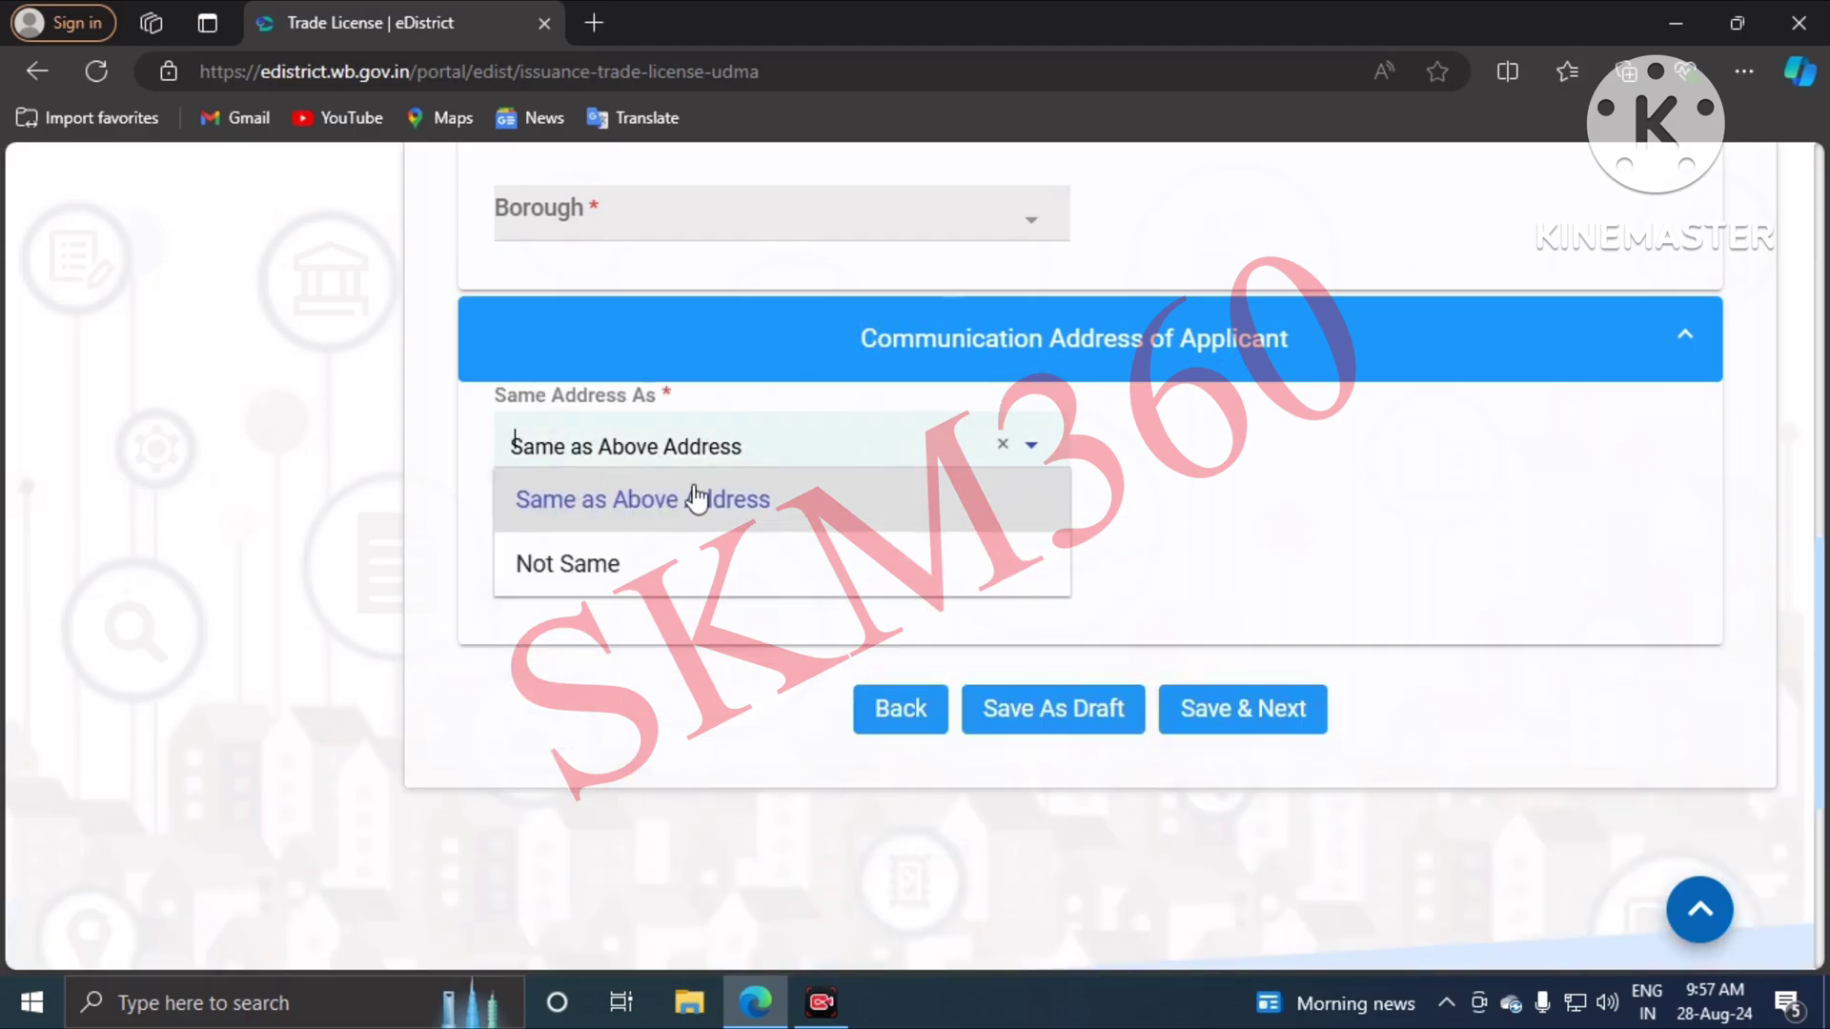
{"action": "left_click", "coordinate": [611, 567]}
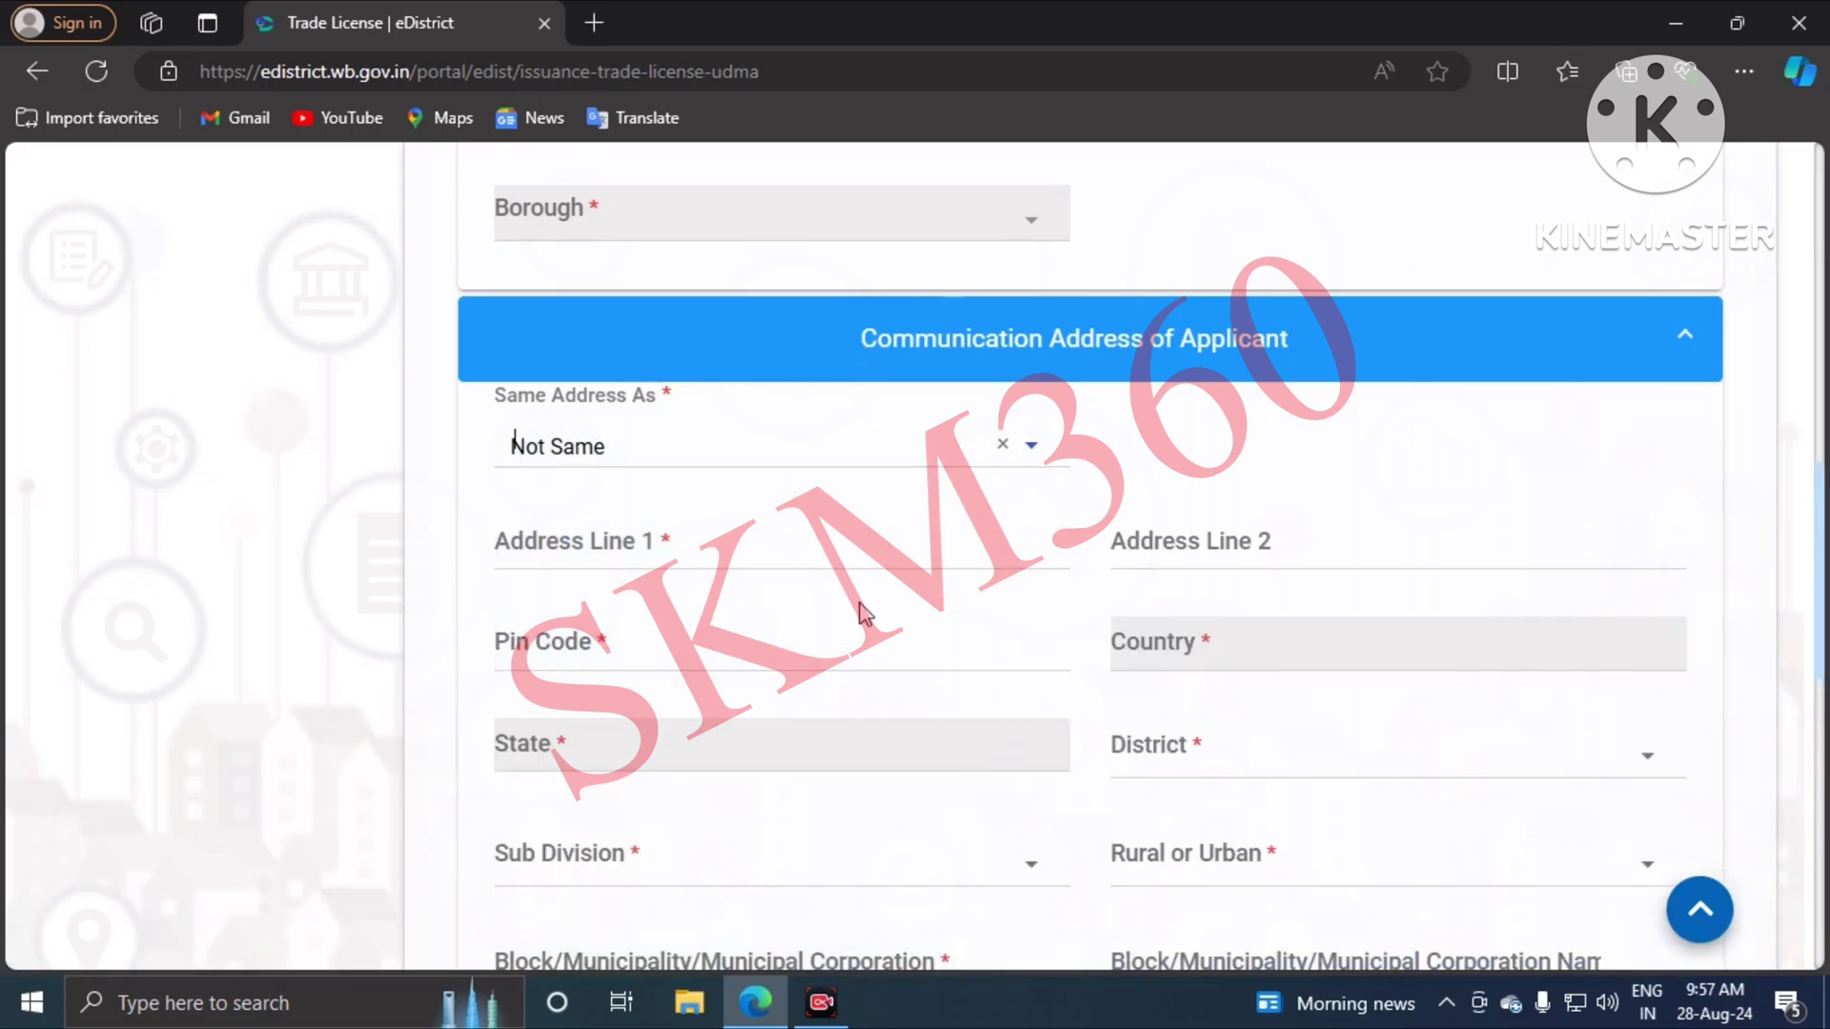
{"action": "left_click", "coordinate": [686, 453]}
{"action": "left_click", "coordinate": [641, 514]}
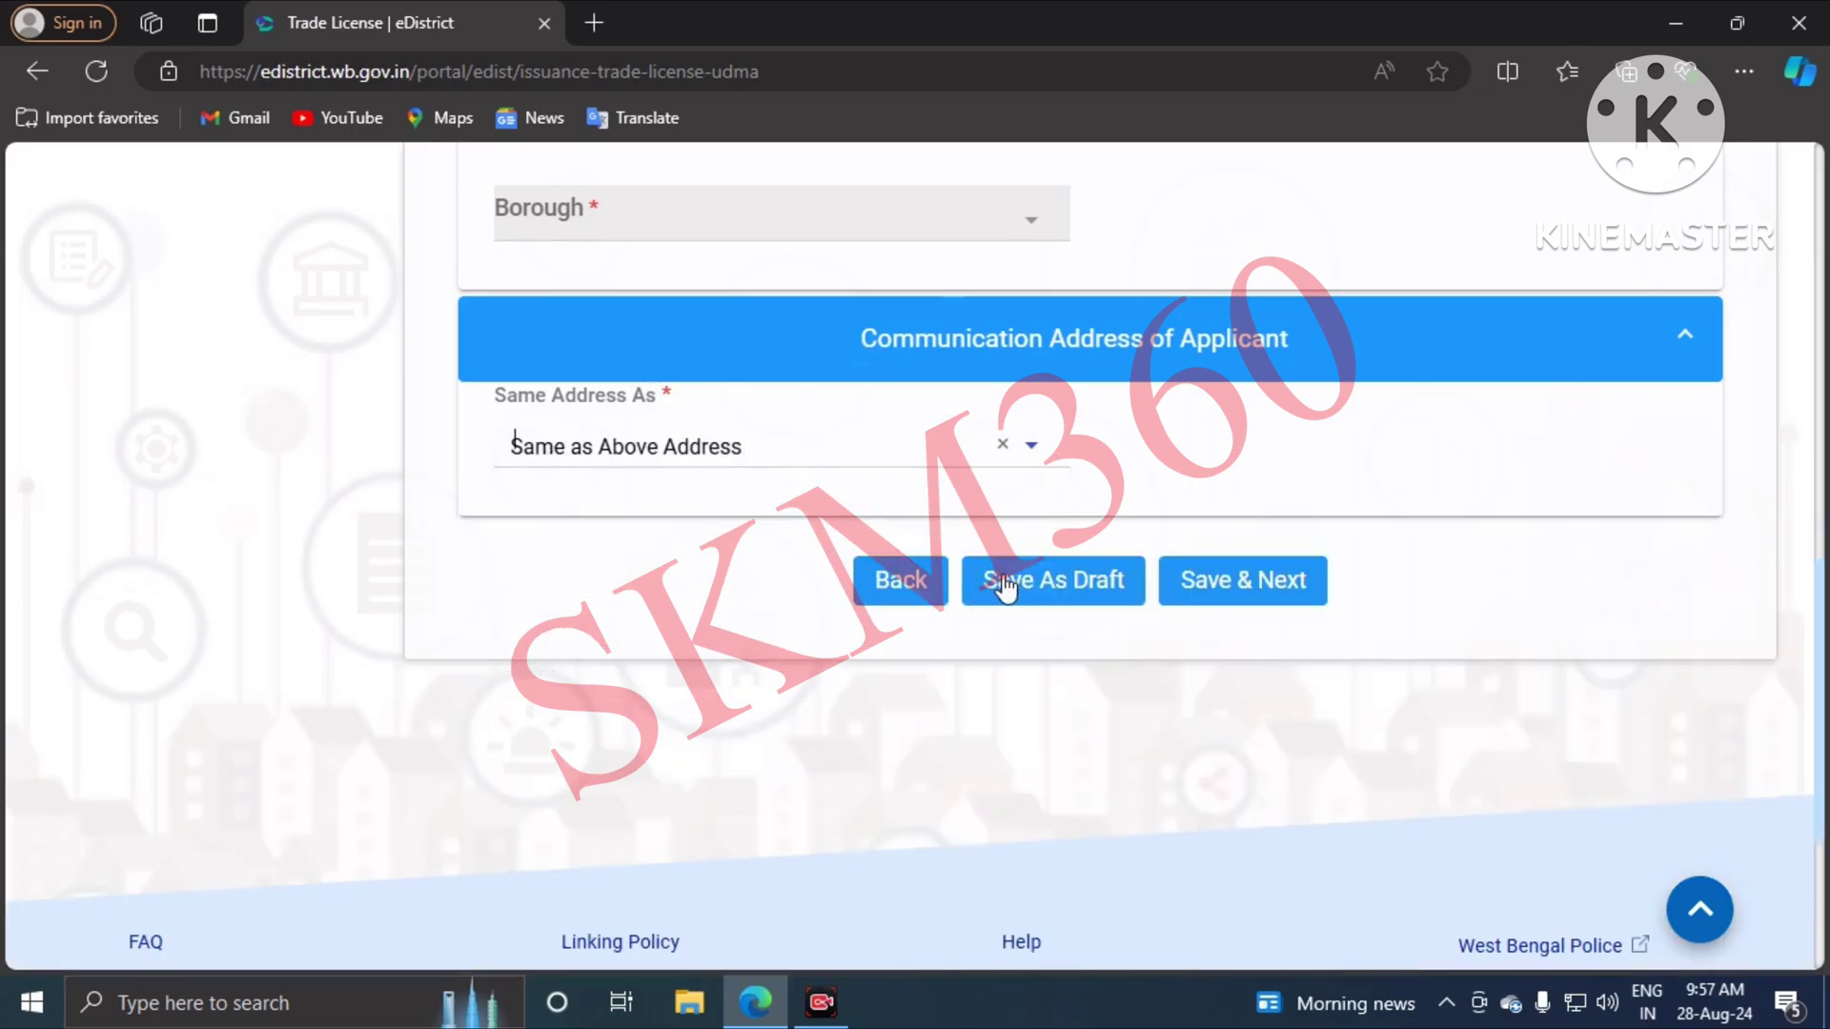
Step: Save the address section, and look through the category options and remaining fields of Details of Business
{"action": "left_click", "coordinate": [1219, 581]}
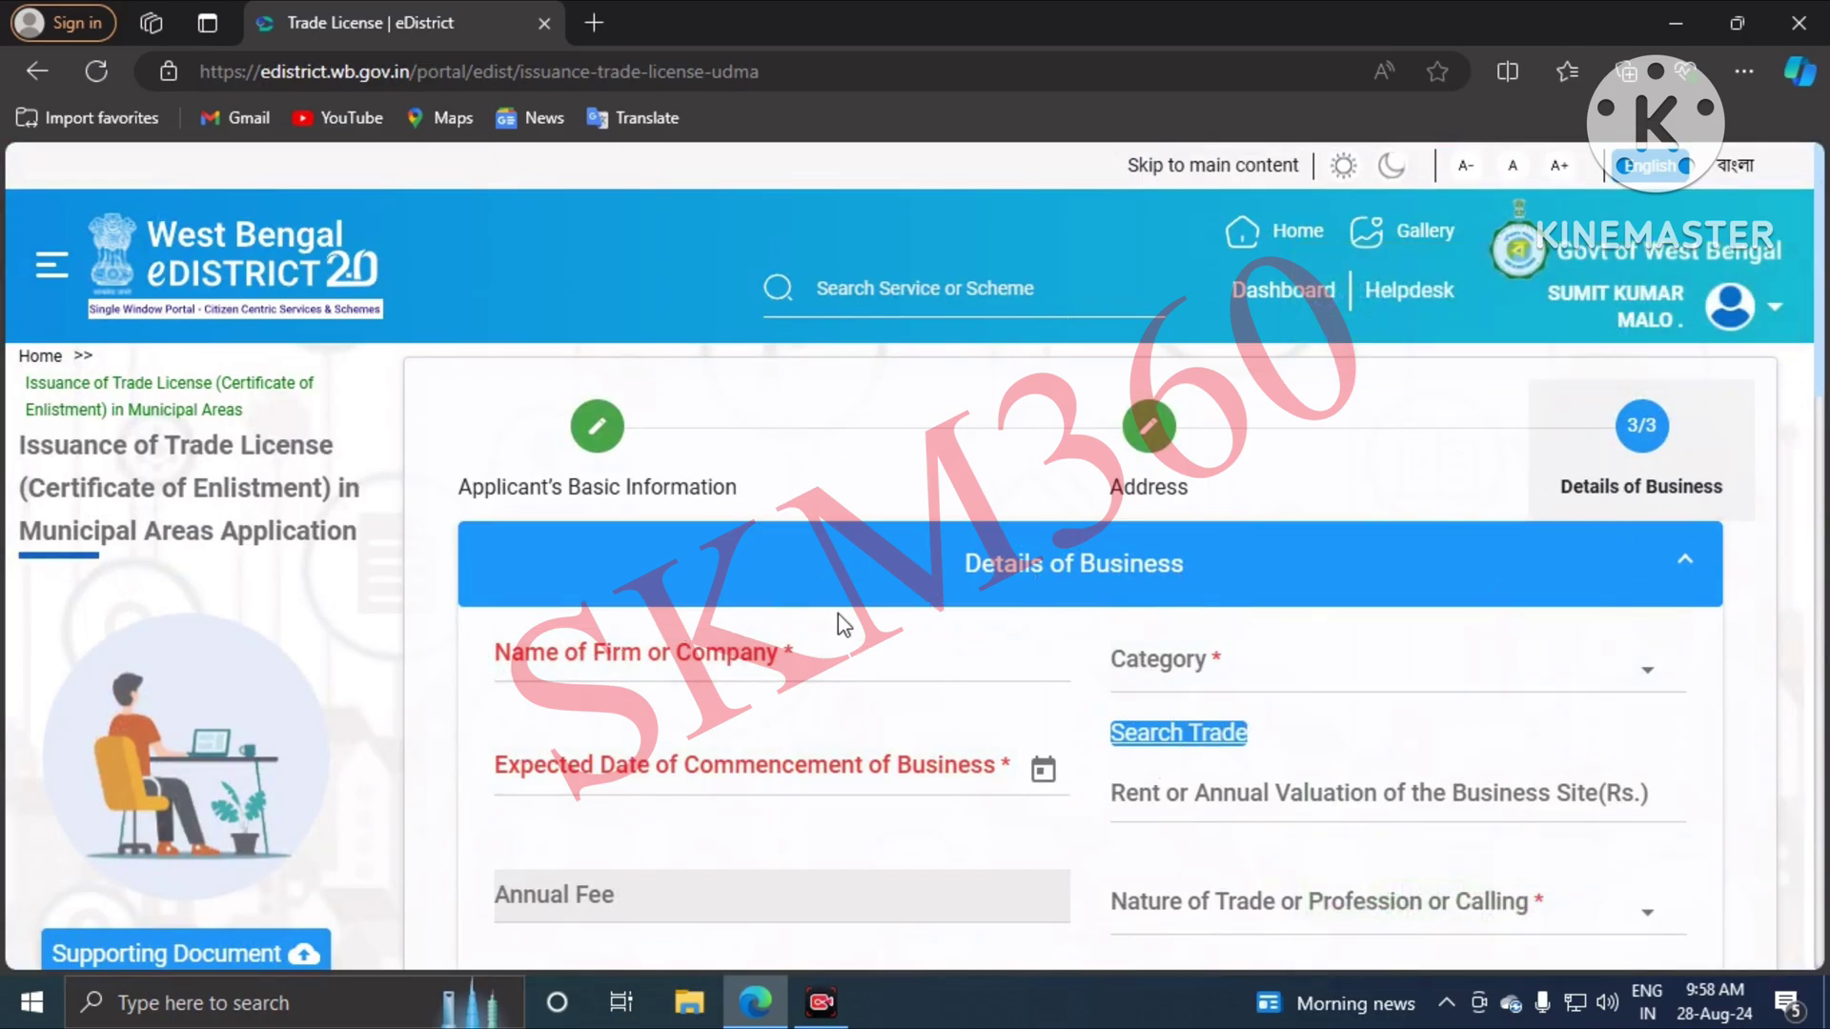
{"action": "scroll", "coordinate": [838, 620], "scroll_direction": "down", "scroll_amount": 1}
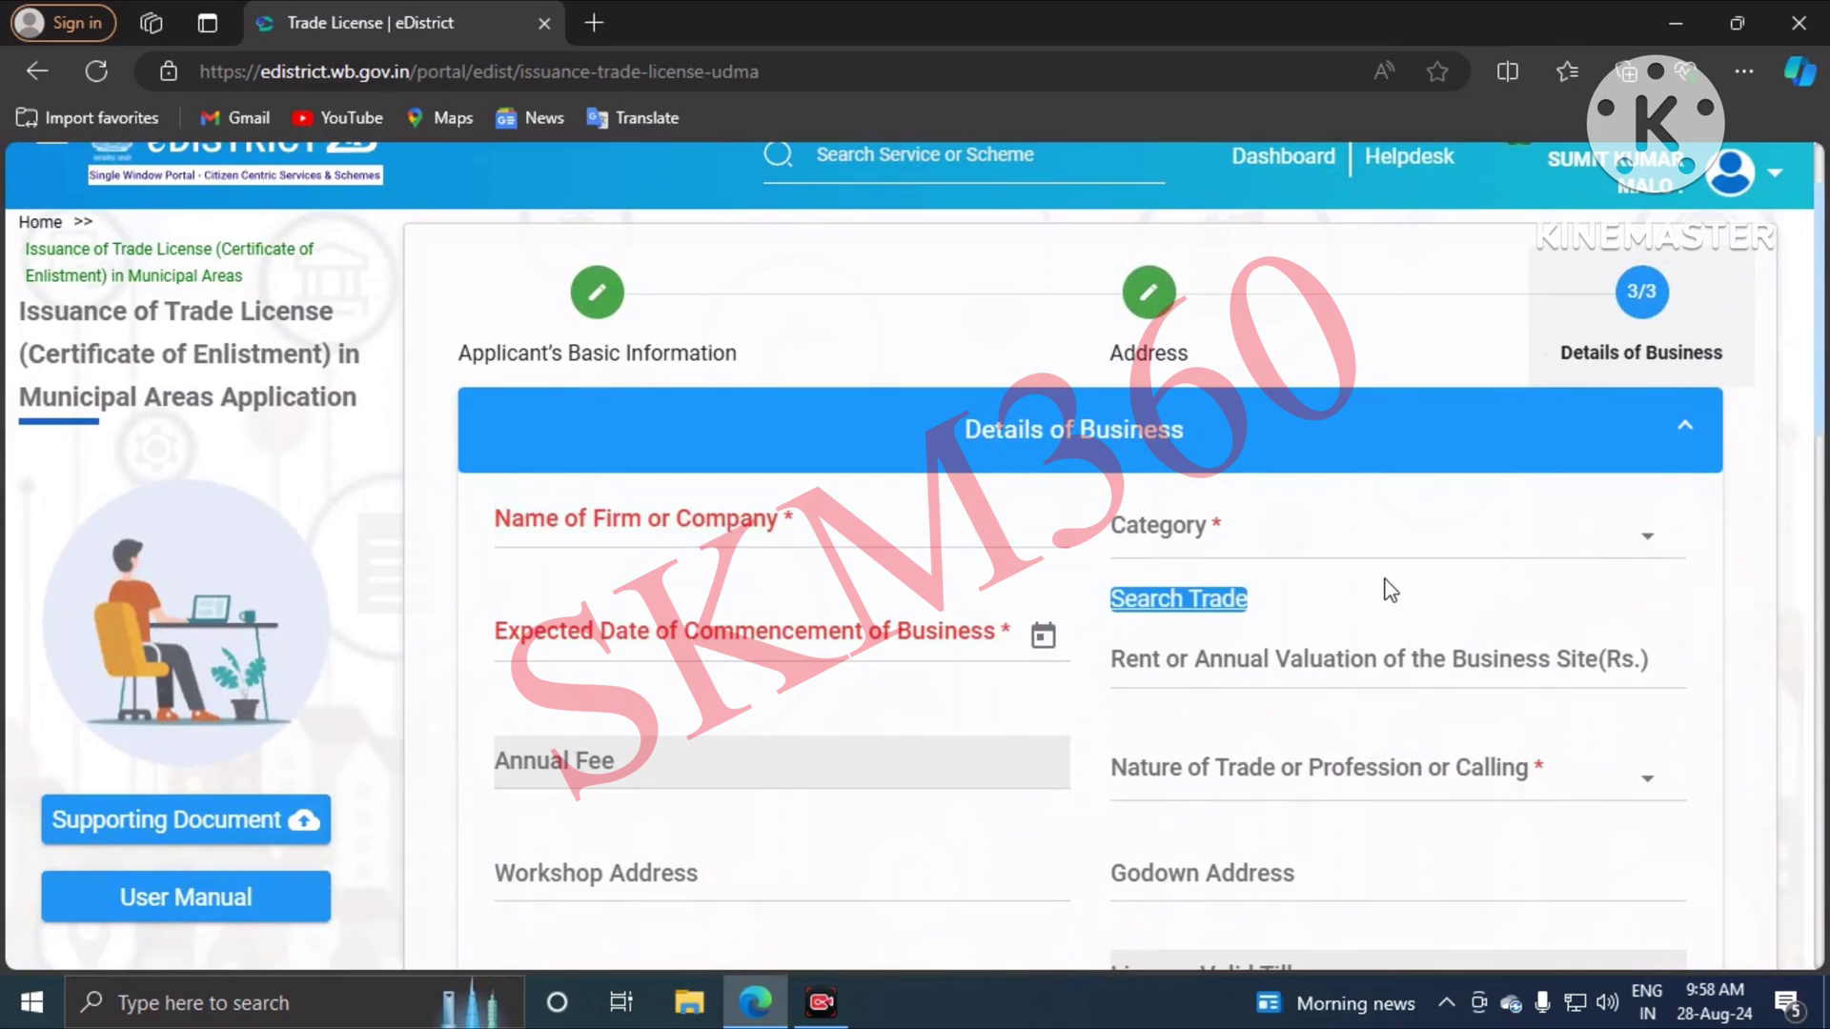
{"action": "left_click", "coordinate": [1346, 538]}
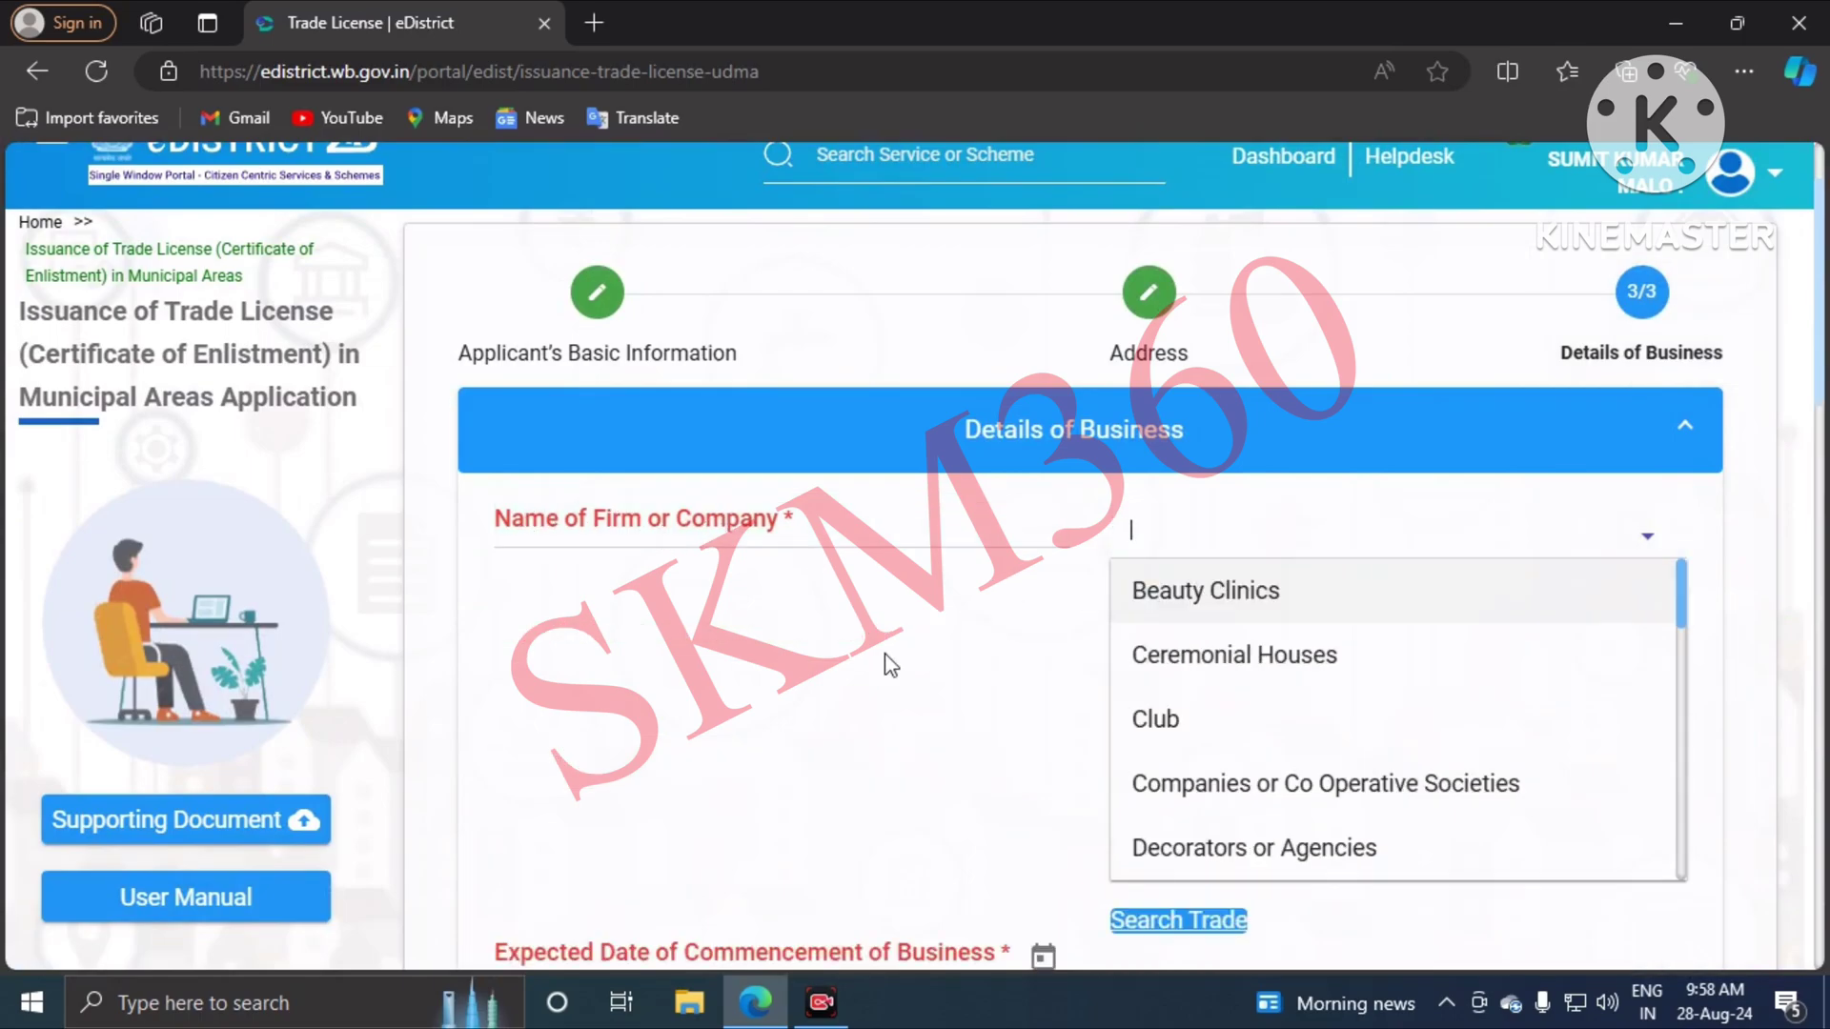
{"action": "scroll", "coordinate": [821, 780], "scroll_direction": "down", "scroll_amount": 4}
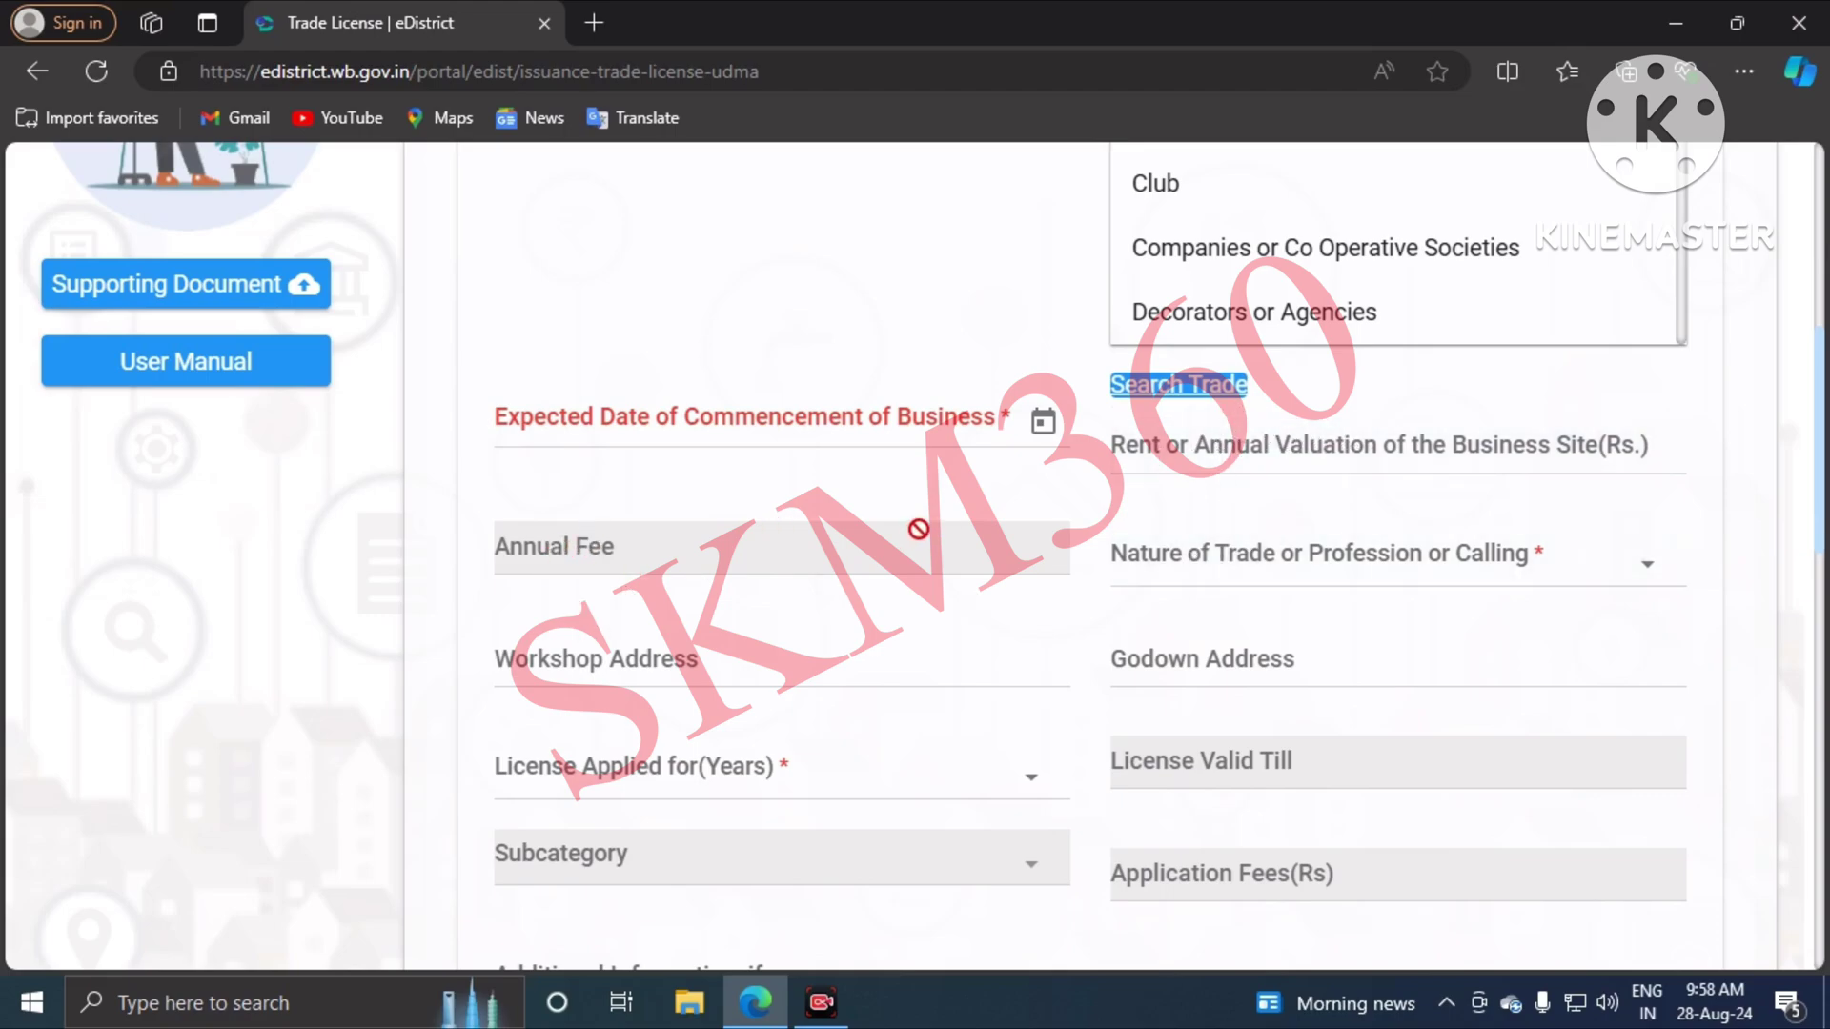
{"action": "scroll", "coordinate": [968, 488], "scroll_direction": "up", "scroll_amount": 5}
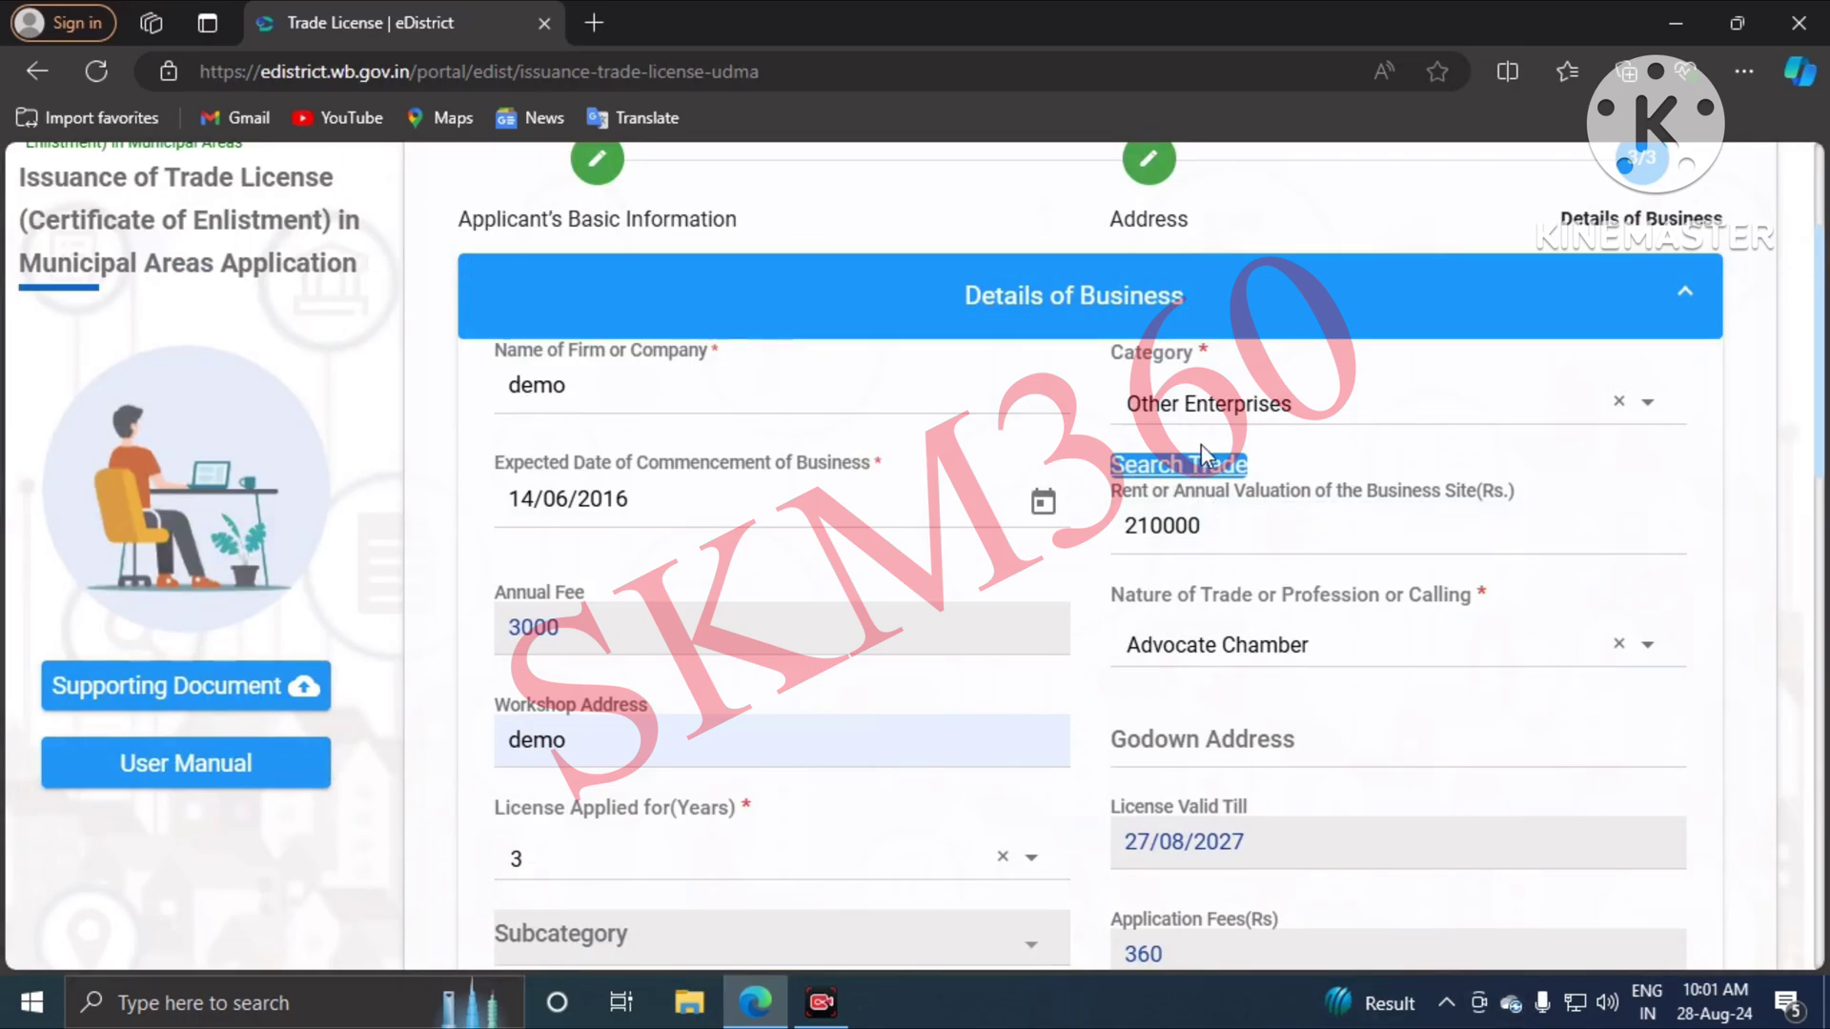
Step: Search the trade list for "retal" to check the matching trade names and categories, and close the list
{"action": "left_click", "coordinate": [1189, 467]}
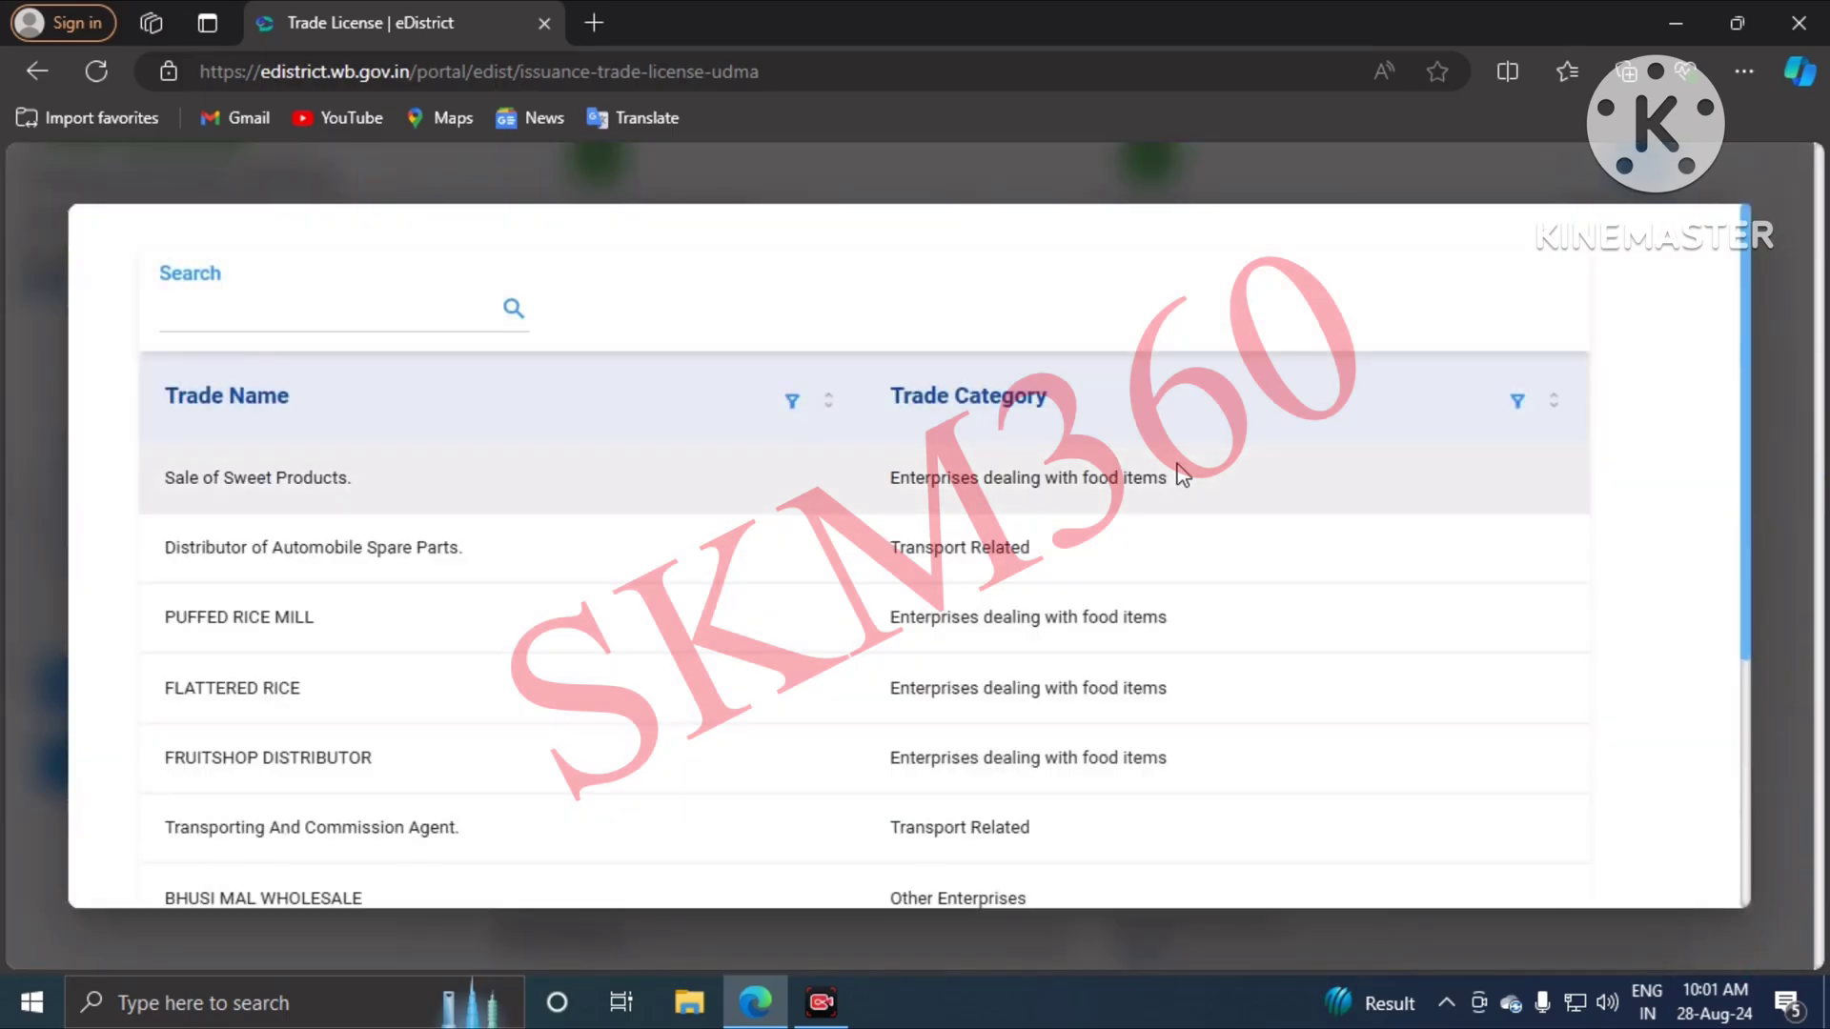
{"action": "left_click", "coordinate": [227, 305]}
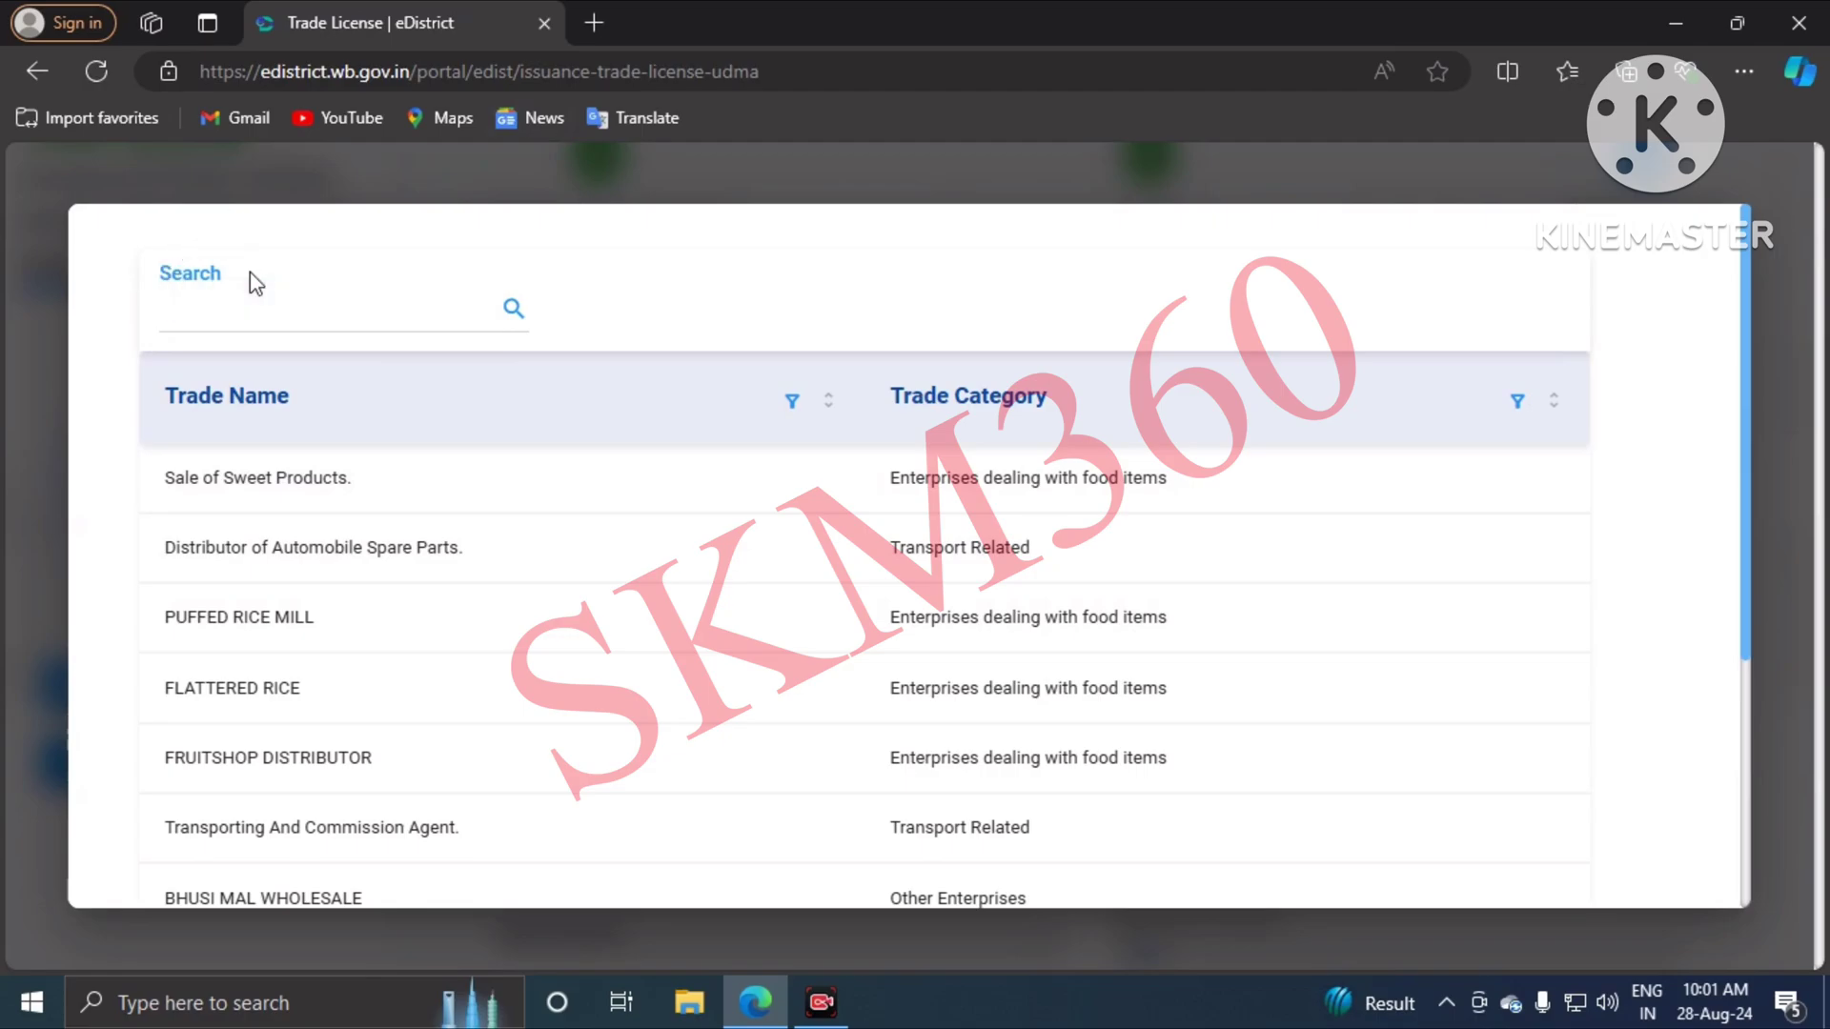
{"action": "type", "text": "e"}
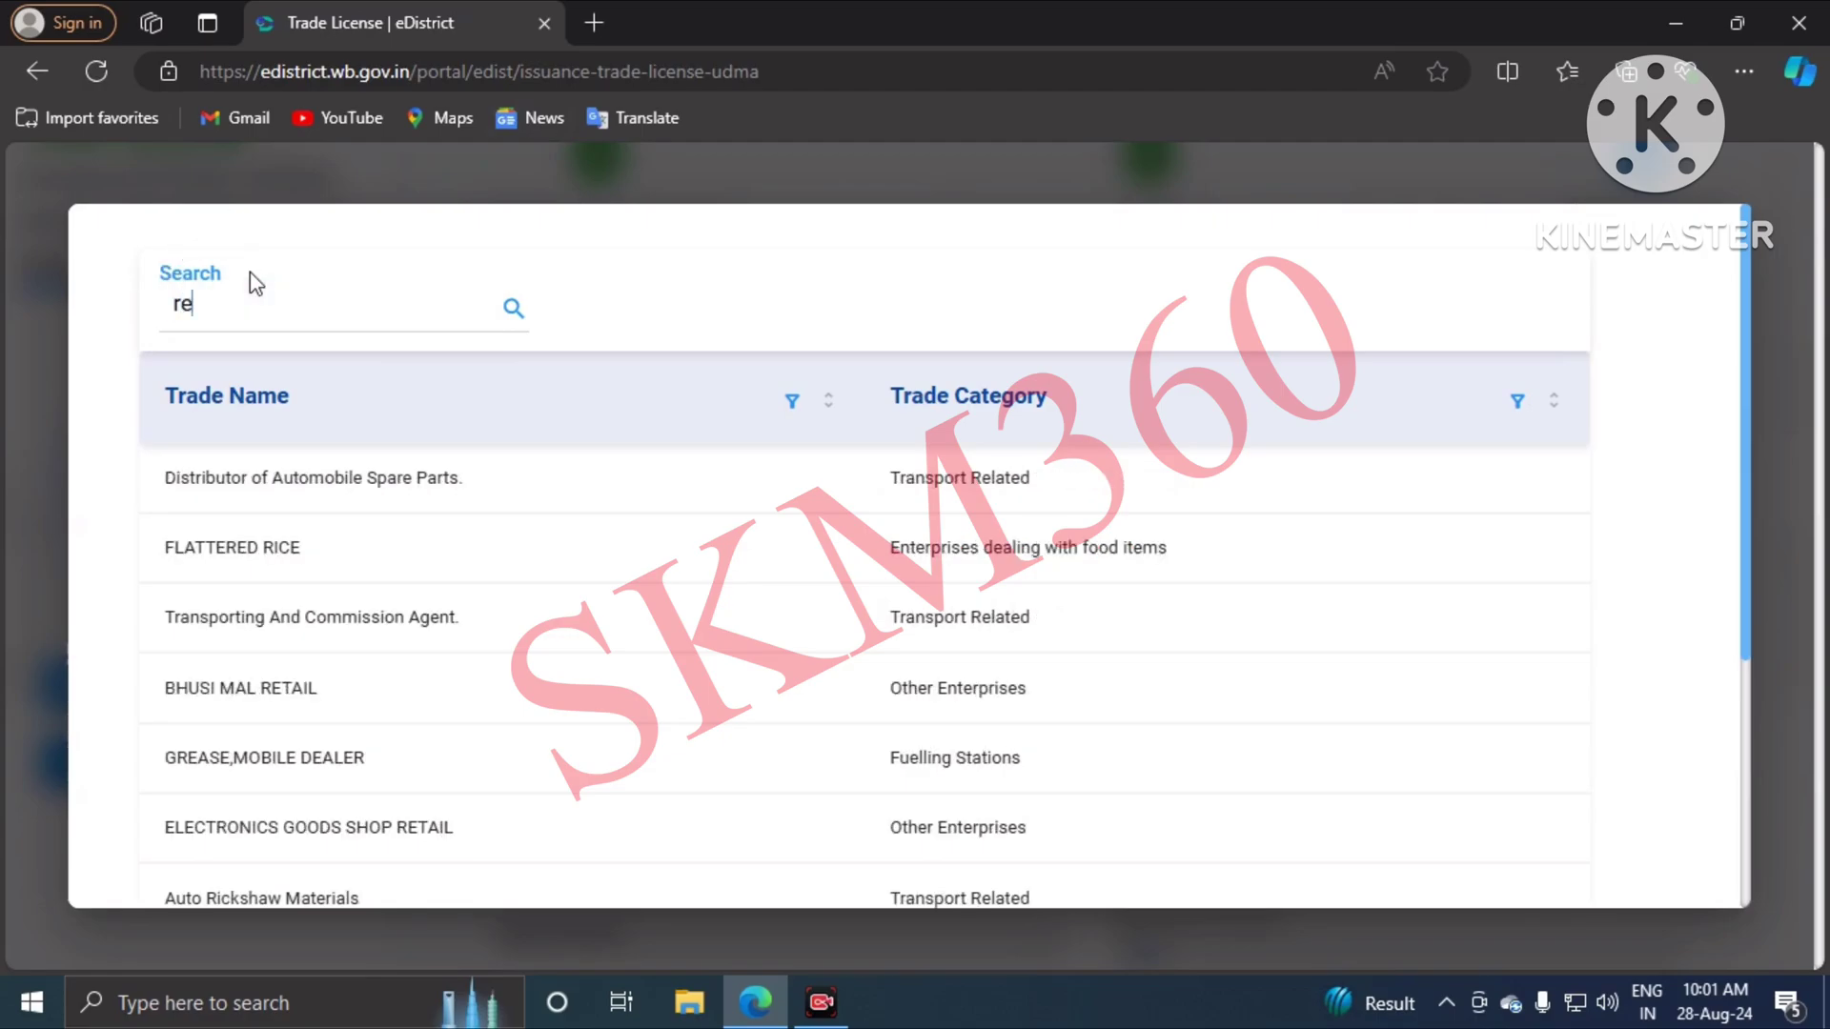
{"action": "type", "text": "ta"}
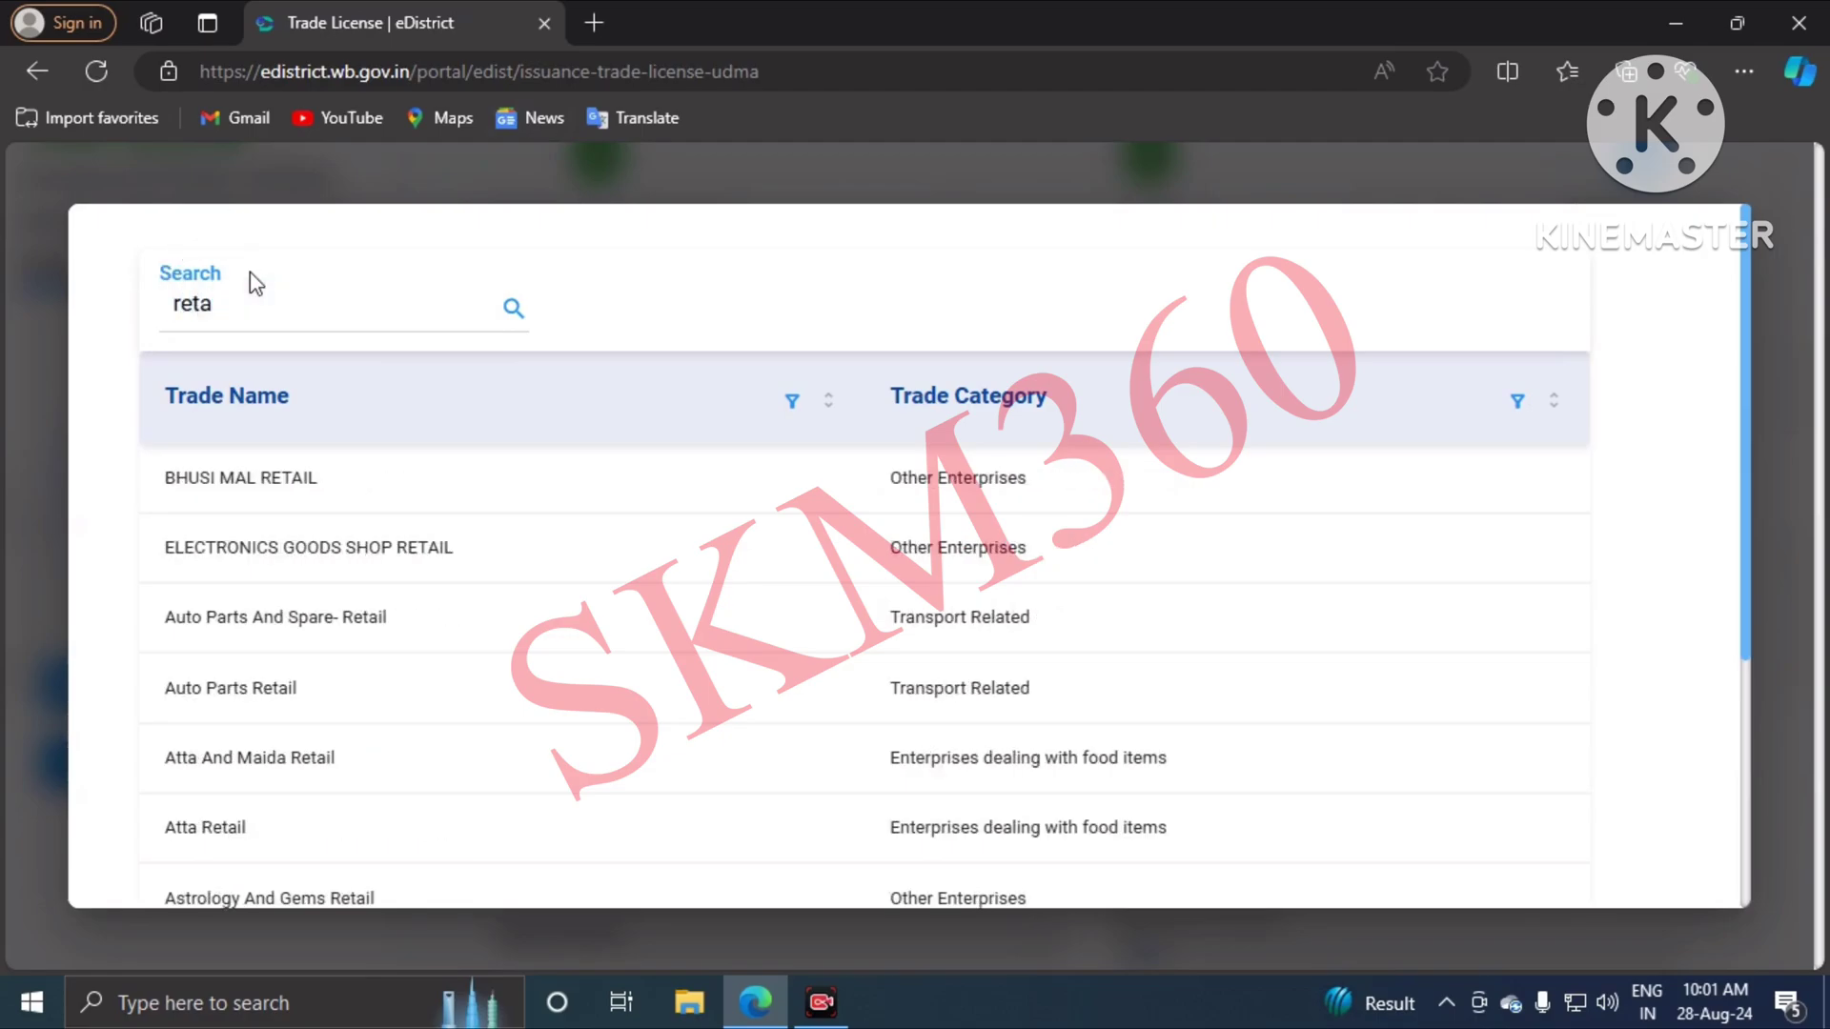
{"action": "type", "text": "l"}
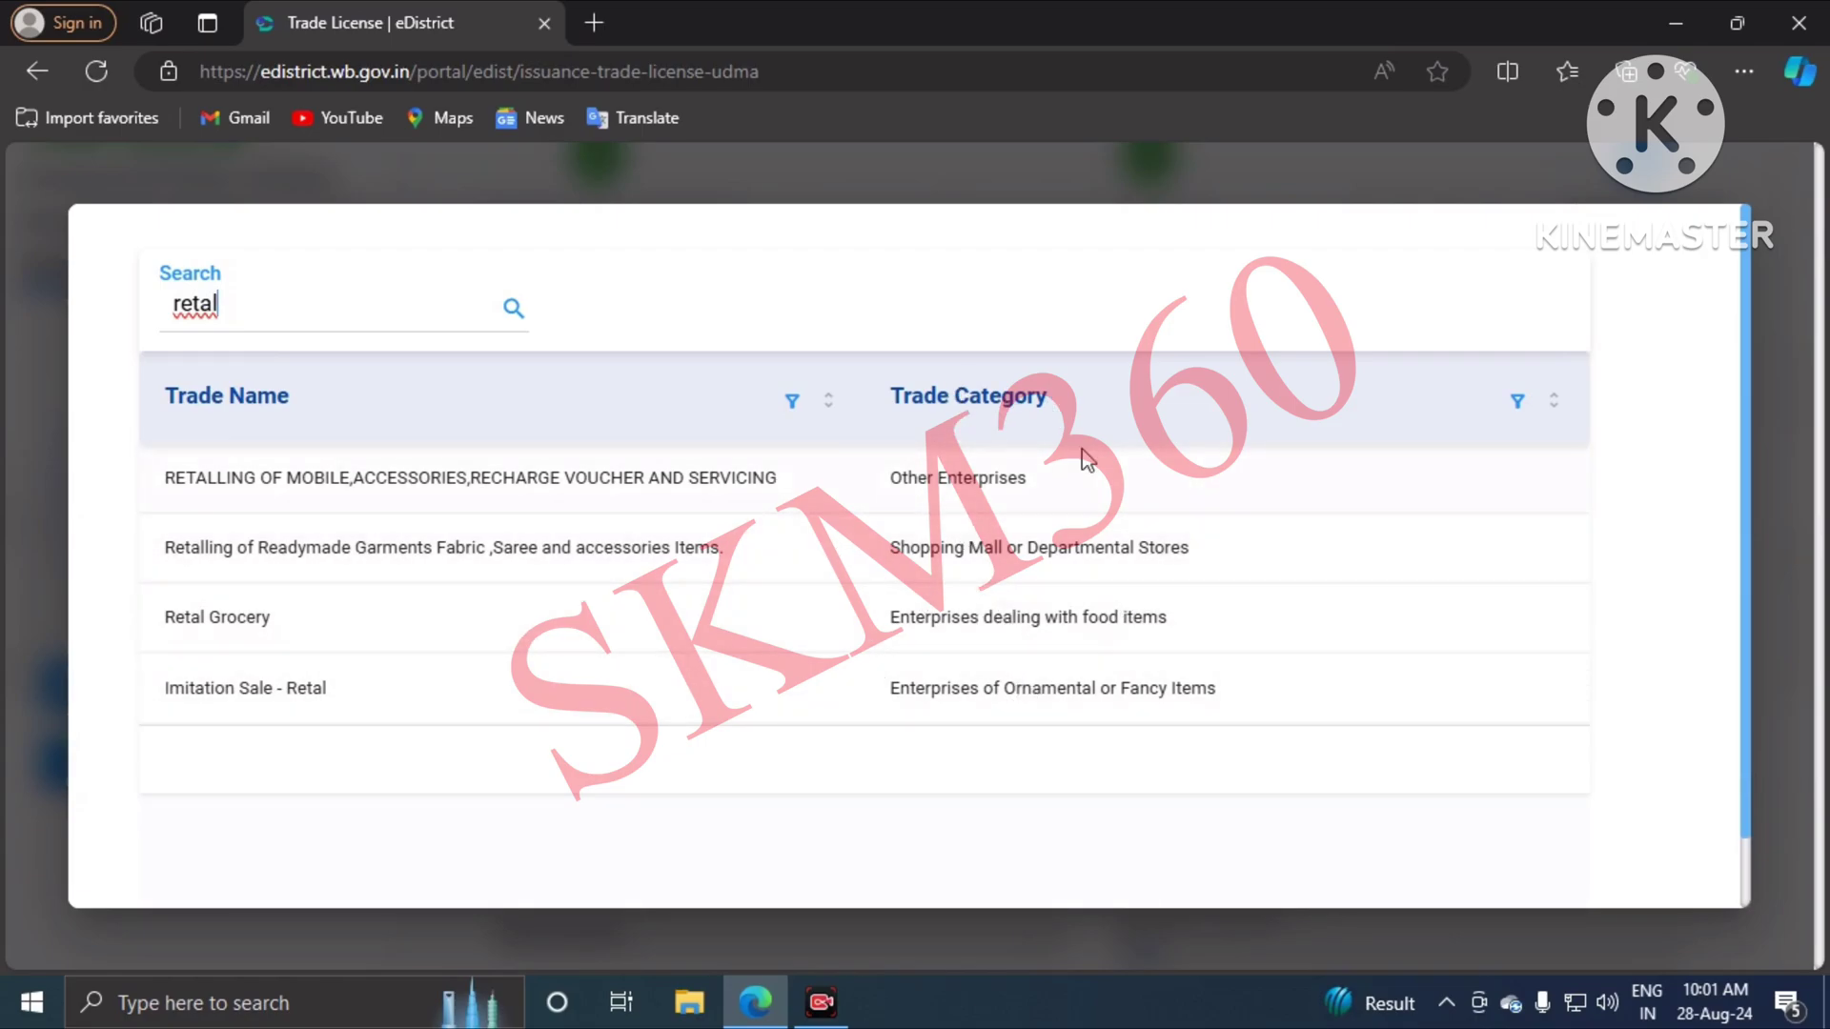
{"action": "left_click", "coordinate": [700, 175]}
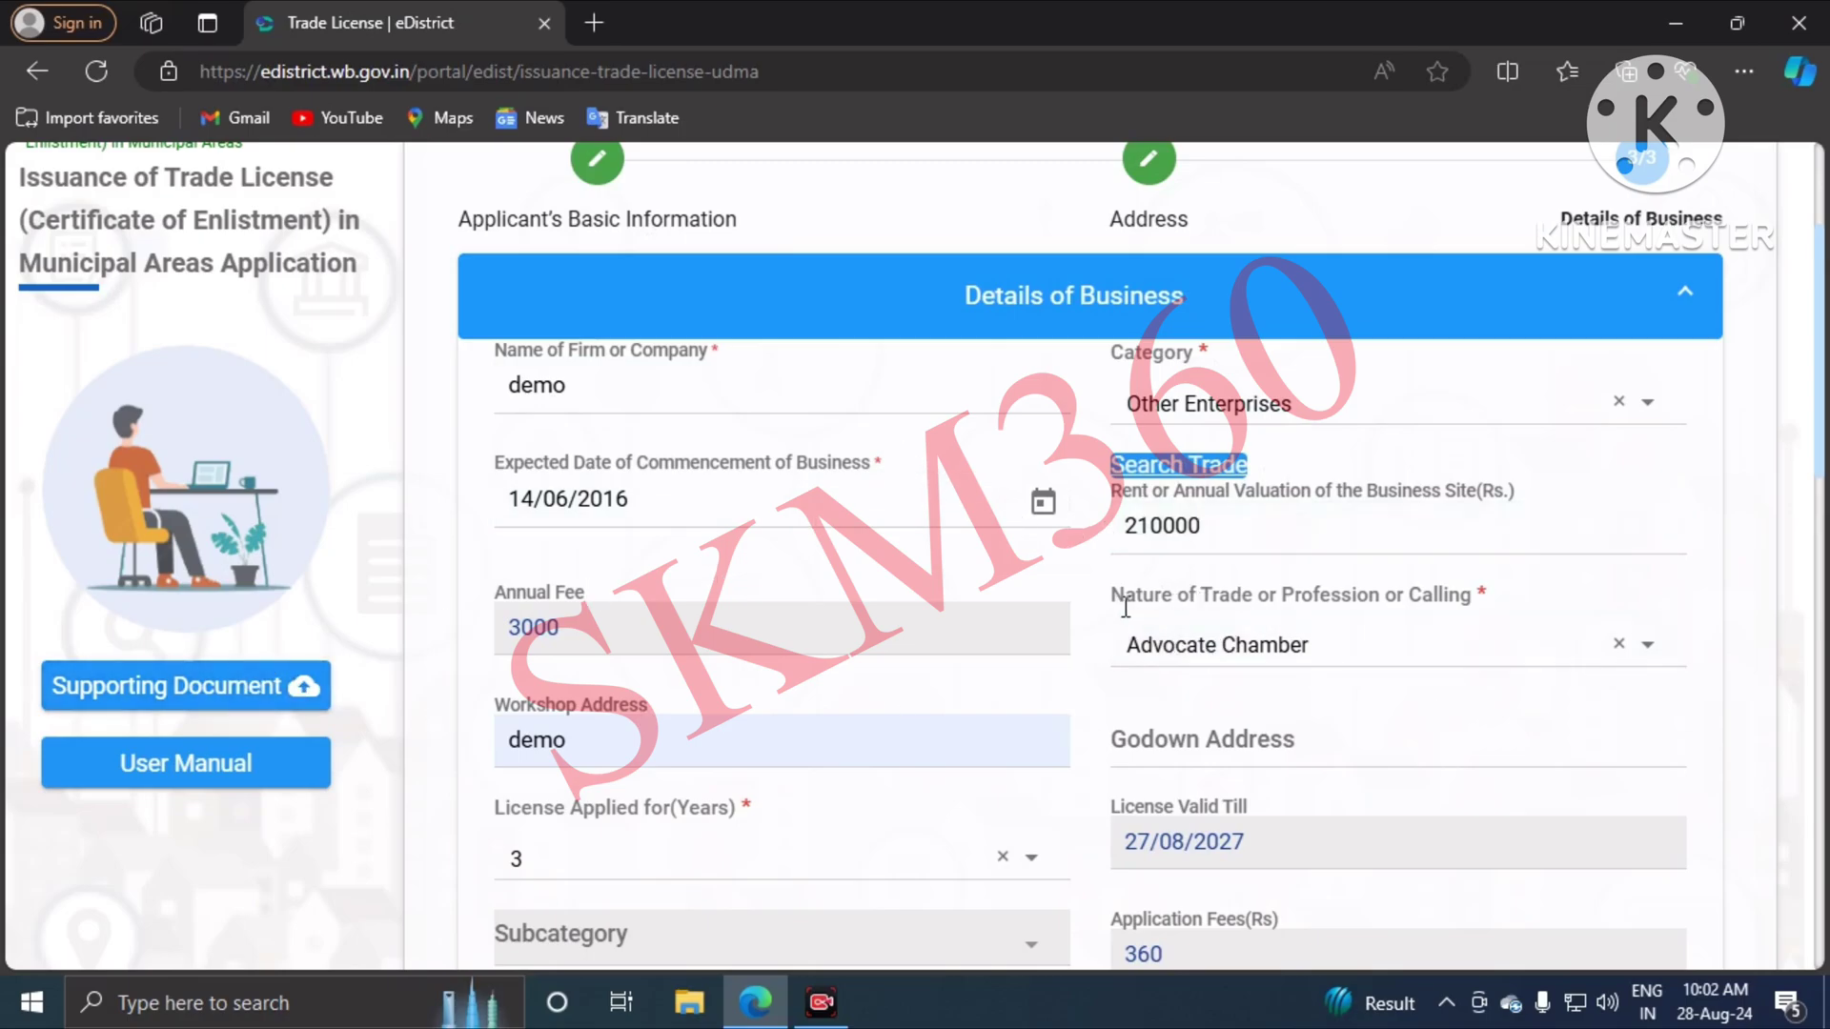
Step: Try a license period of 1 year and set it back to 3 years
{"action": "scroll", "coordinate": [1369, 615], "scroll_direction": "down", "scroll_amount": 1}
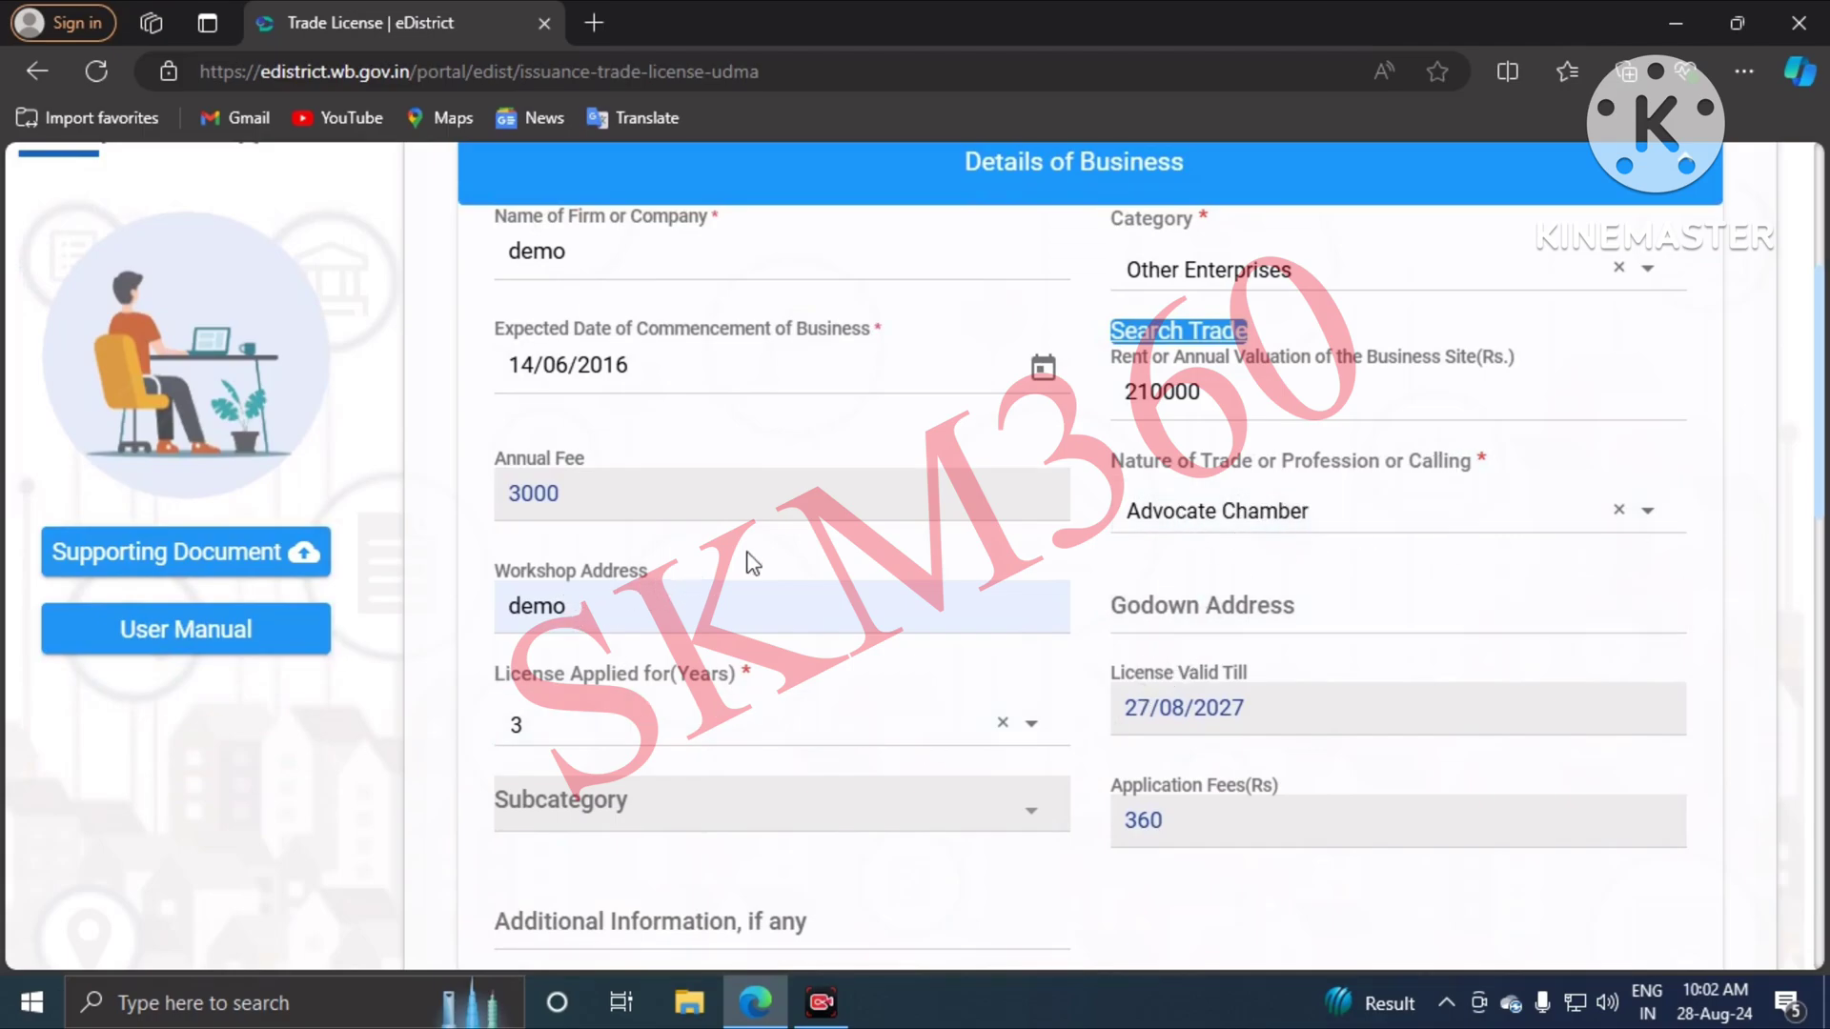
{"action": "left_click", "coordinate": [631, 723]}
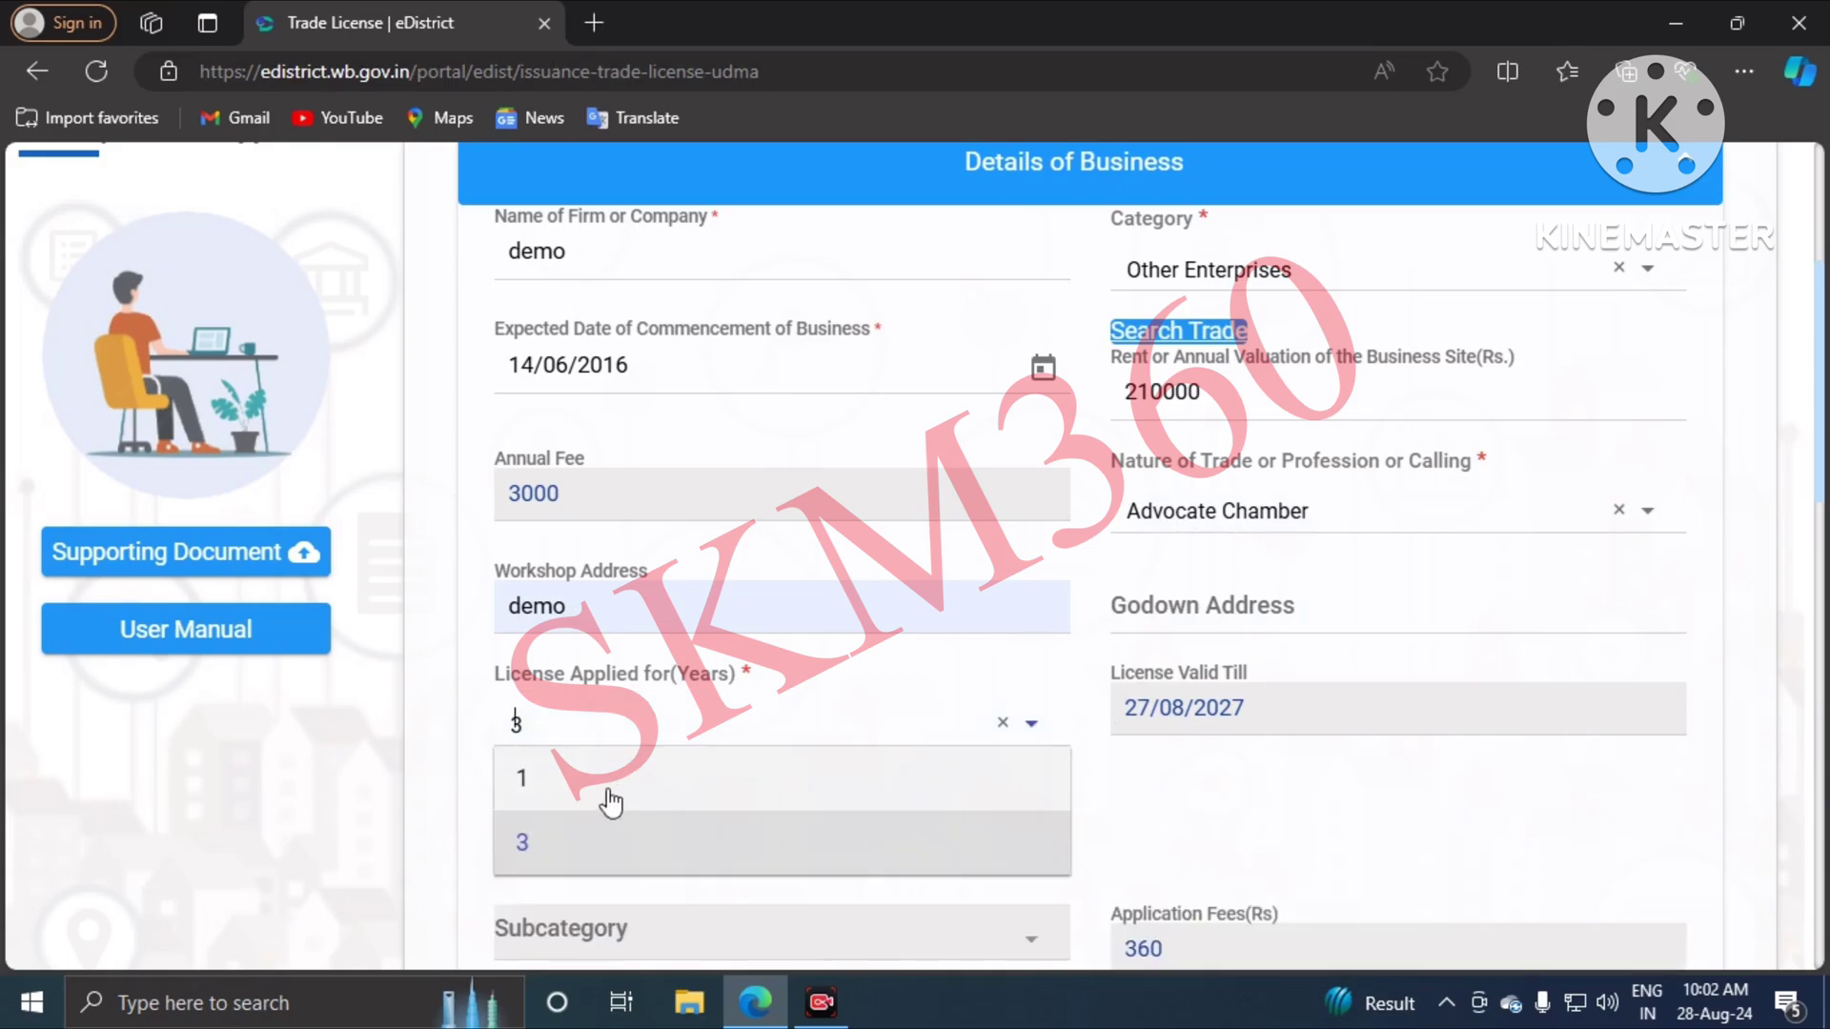
{"action": "left_click", "coordinate": [611, 799]}
{"action": "left_click", "coordinate": [652, 736]}
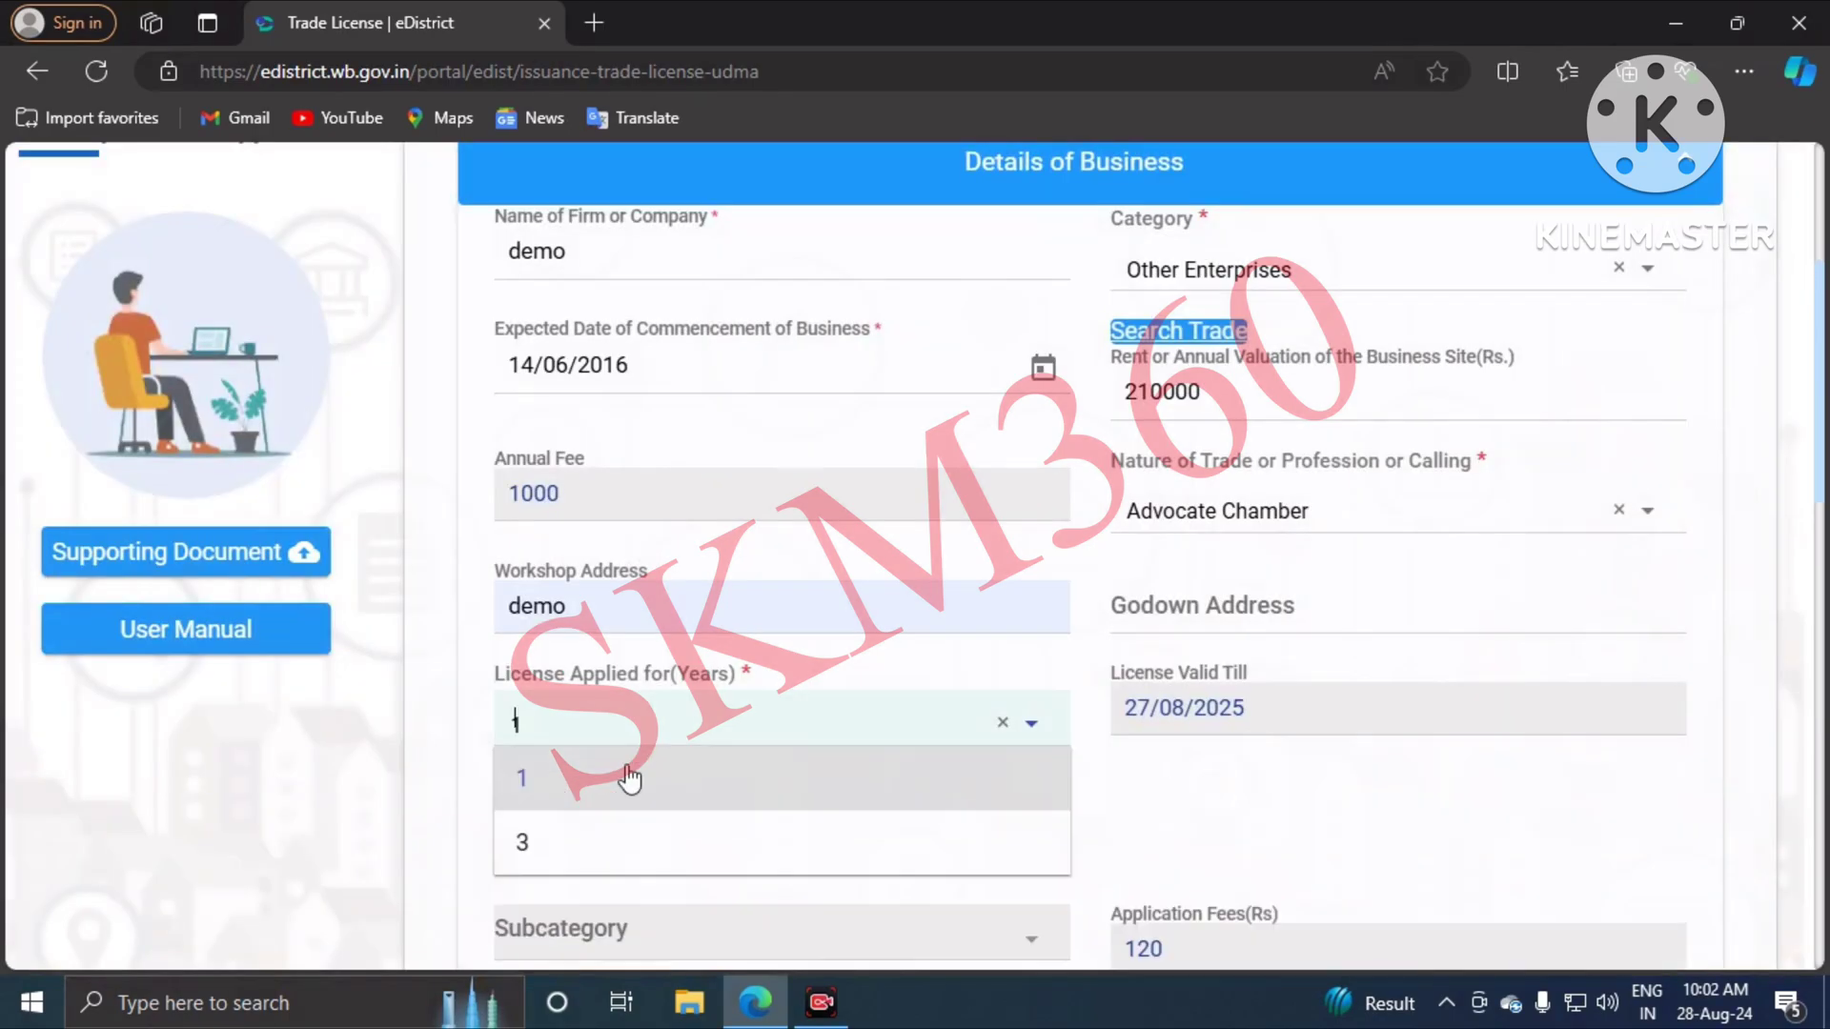
{"action": "left_click", "coordinate": [622, 862]}
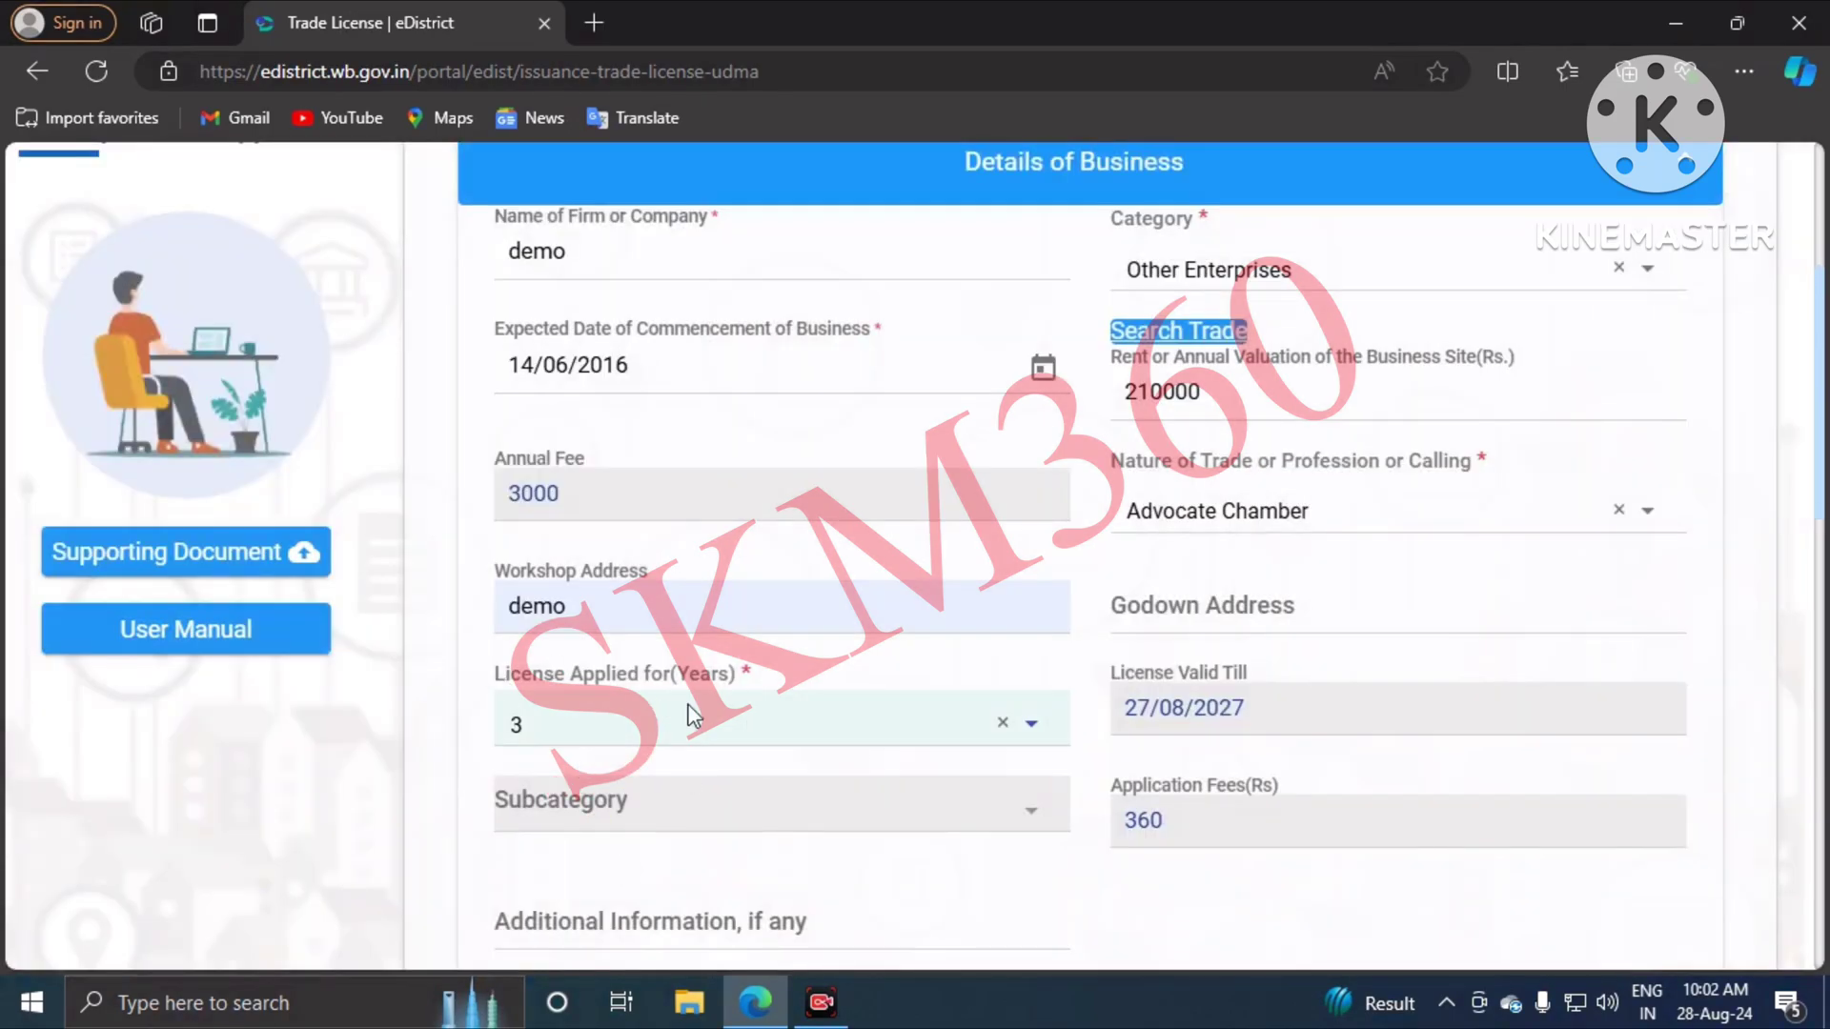
{"action": "scroll", "coordinate": [1249, 703], "scroll_direction": "down", "scroll_amount": 3}
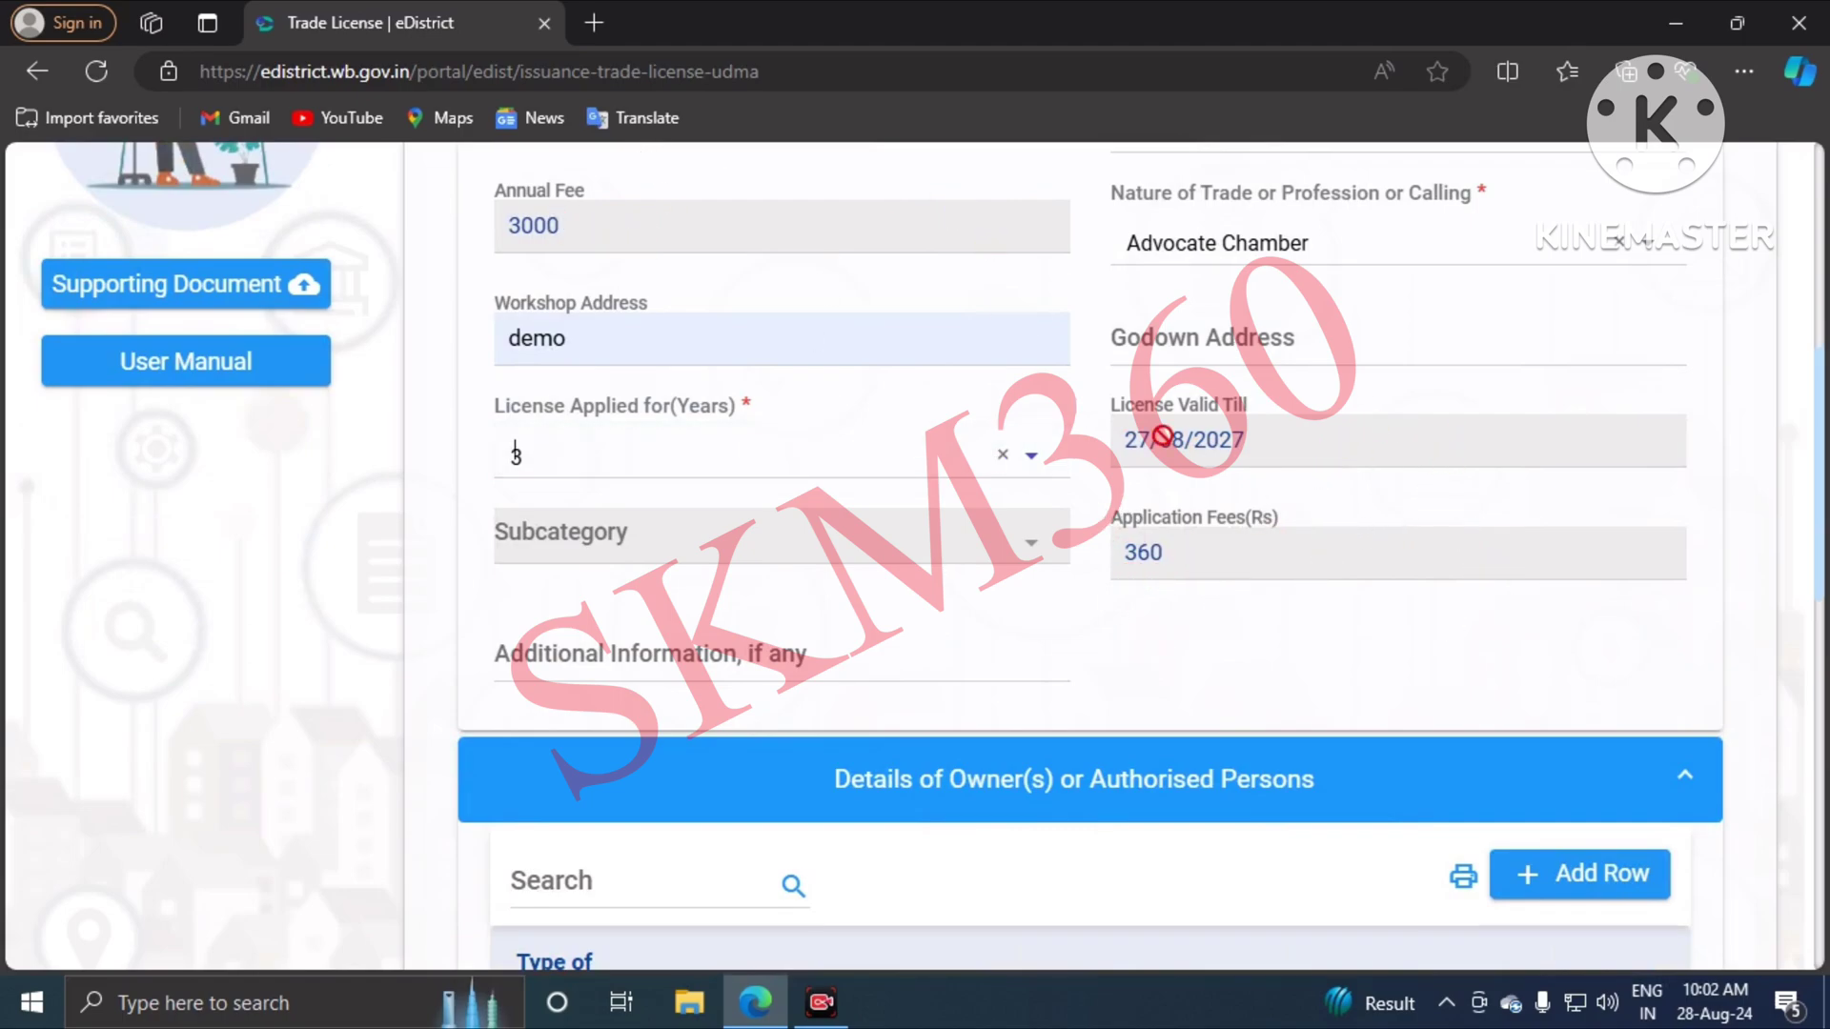
{"action": "scroll", "coordinate": [1067, 474], "scroll_direction": "down", "scroll_amount": 4}
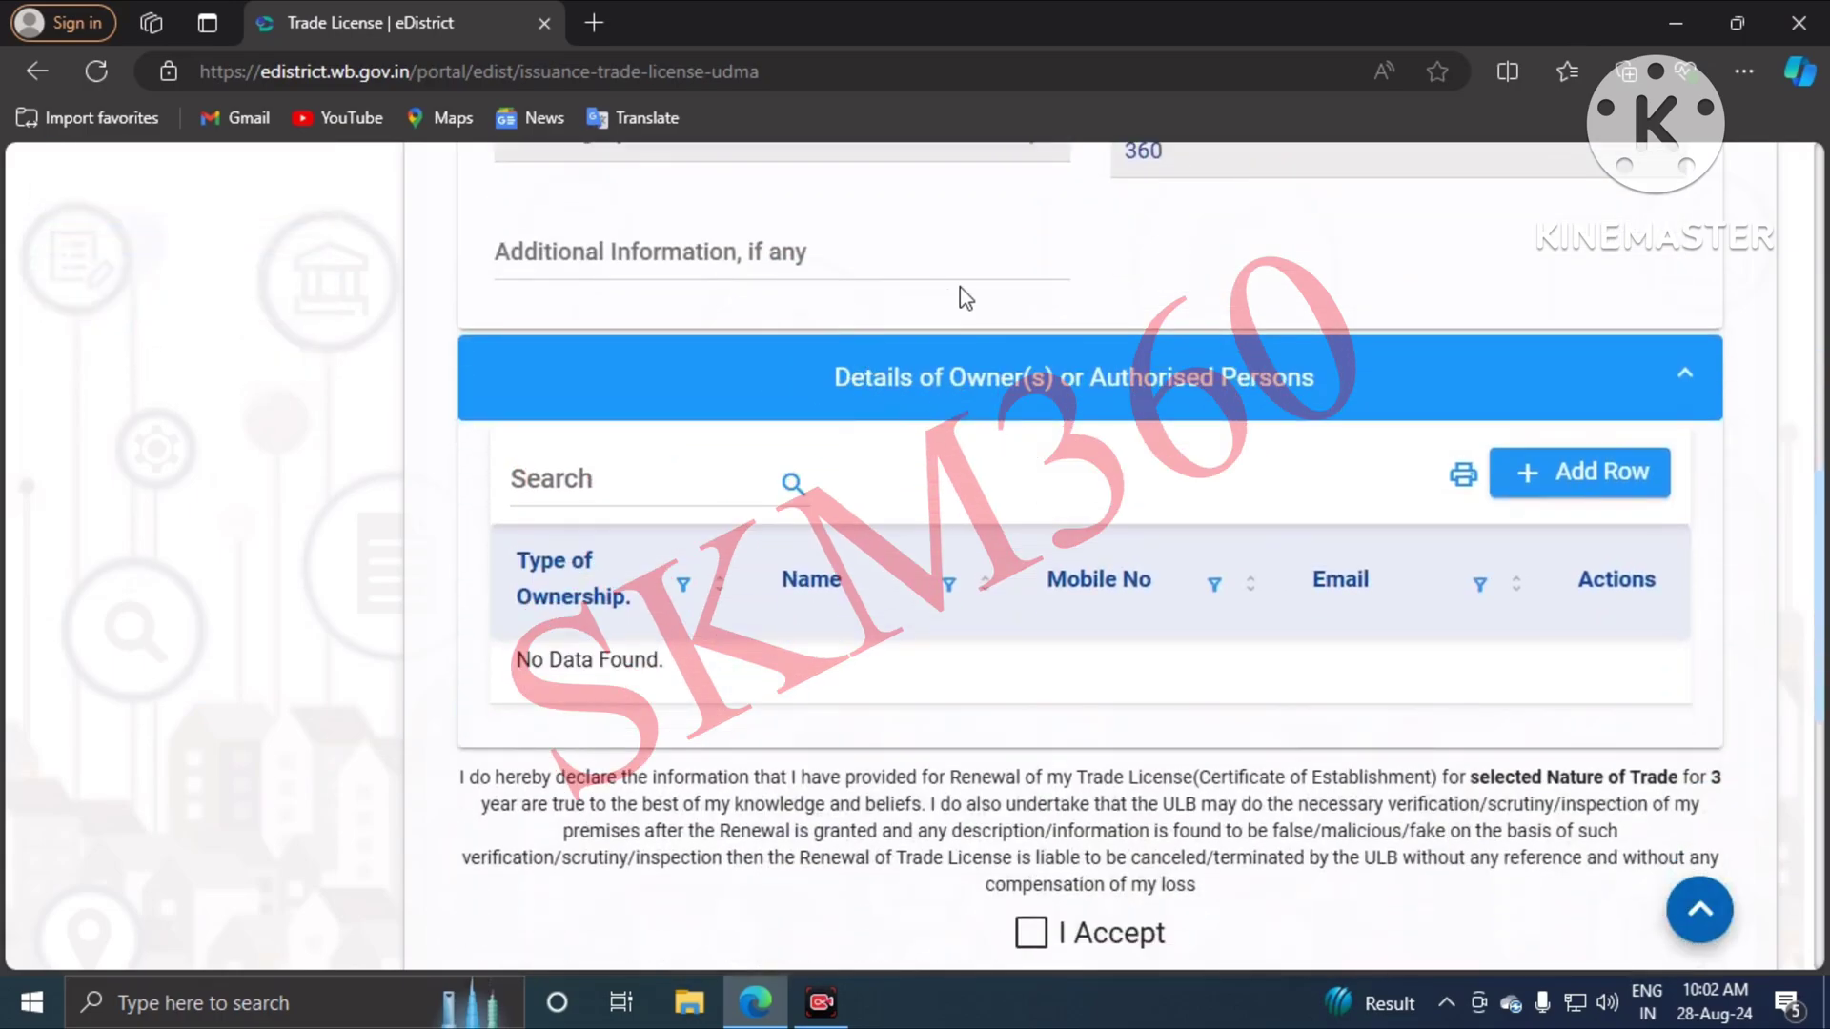
{"action": "left_click", "coordinate": [1577, 482]}
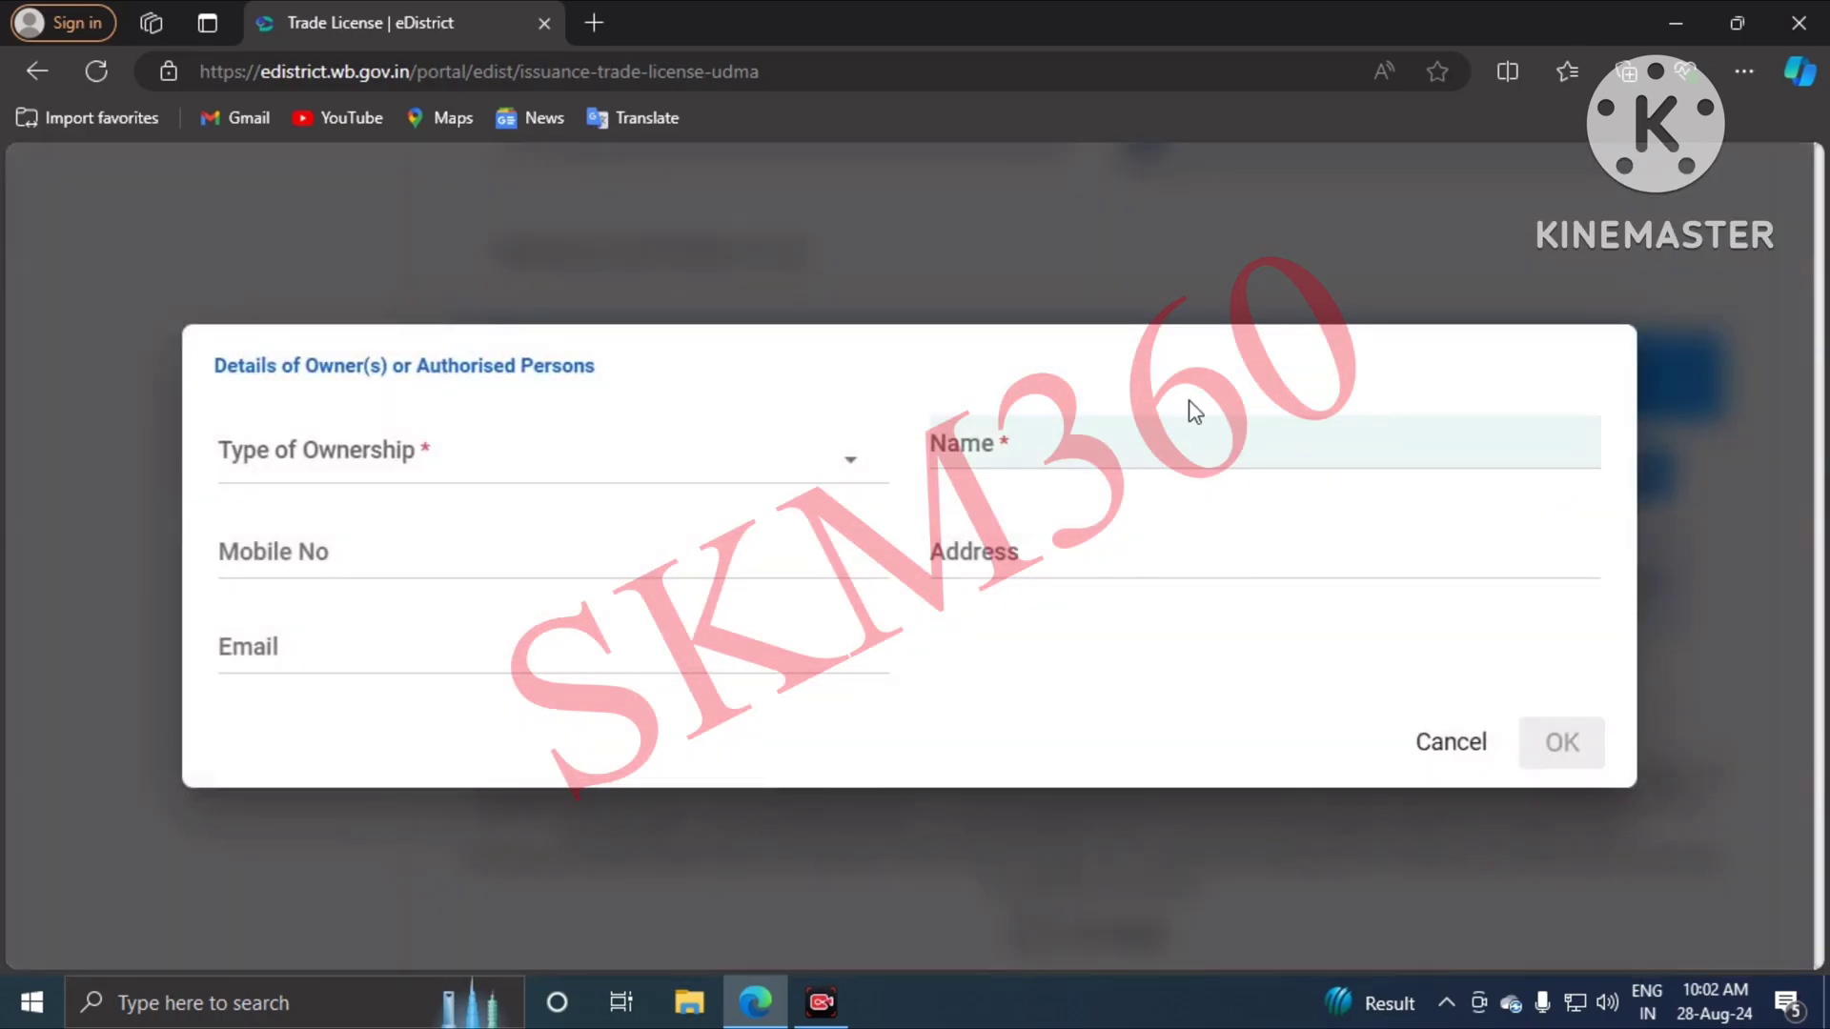
{"action": "left_click", "coordinate": [314, 495]}
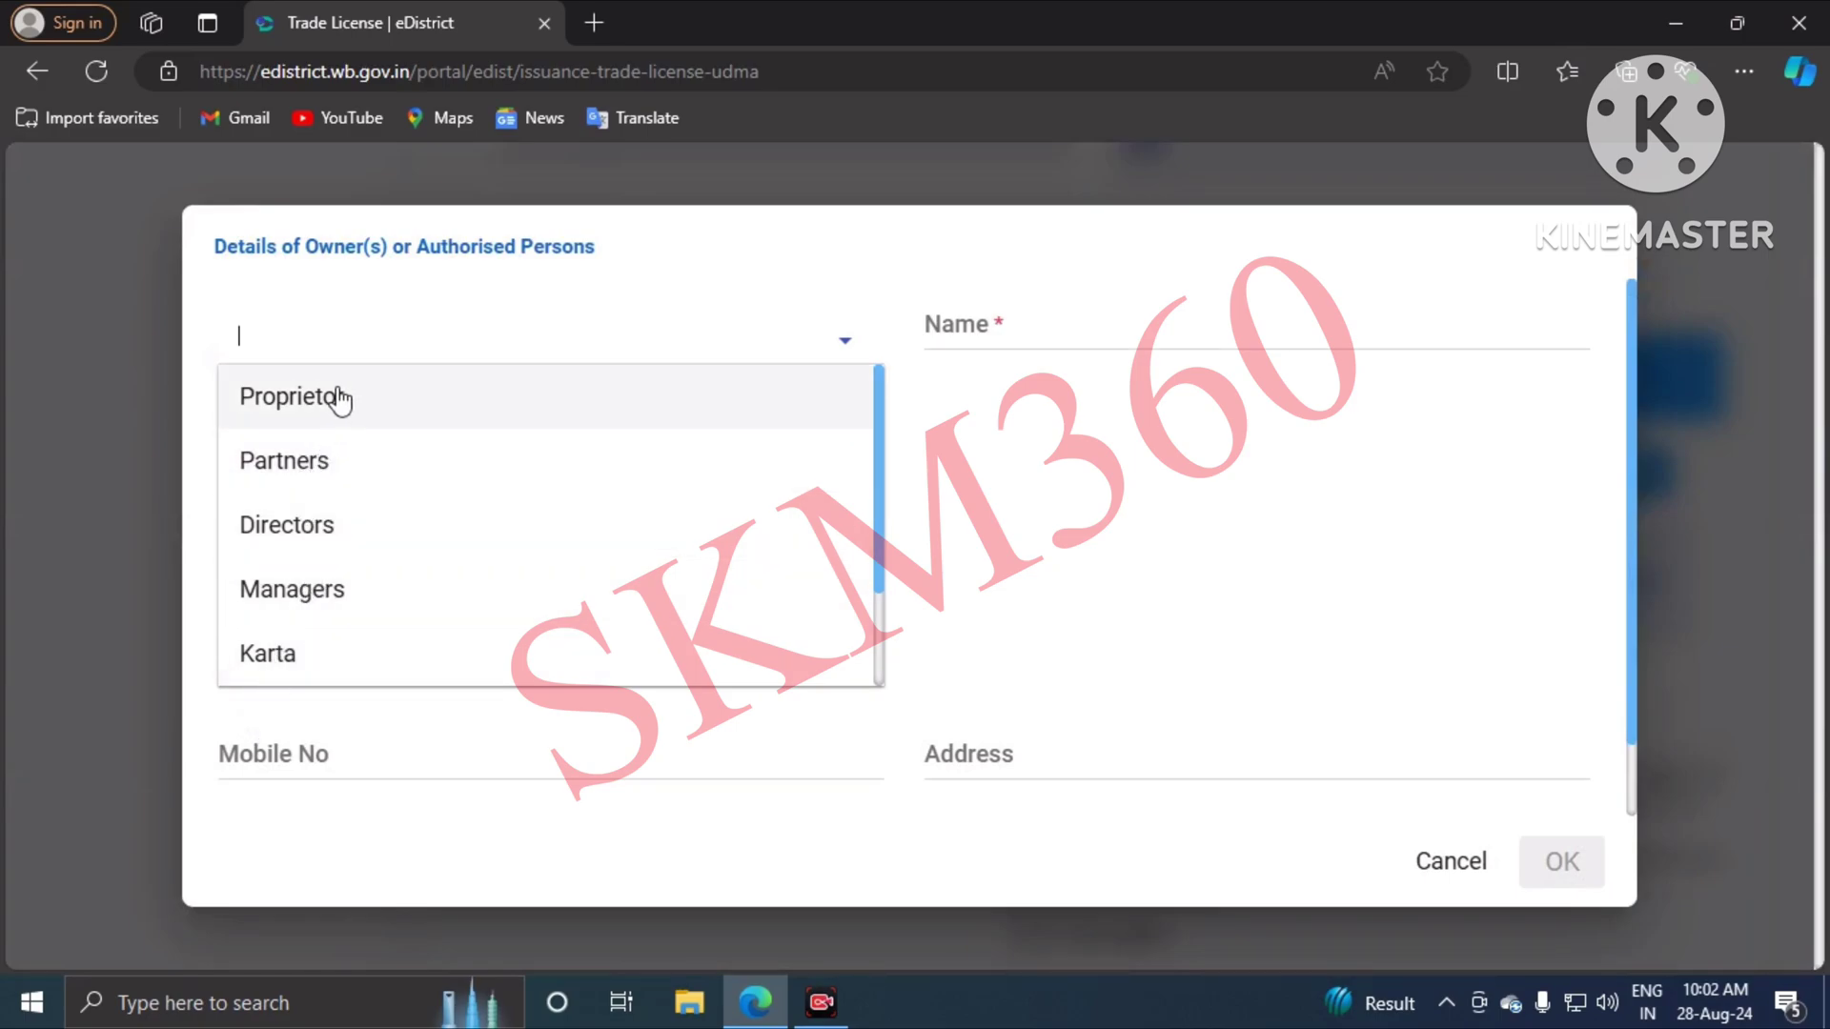
{"action": "left_click", "coordinate": [320, 410]}
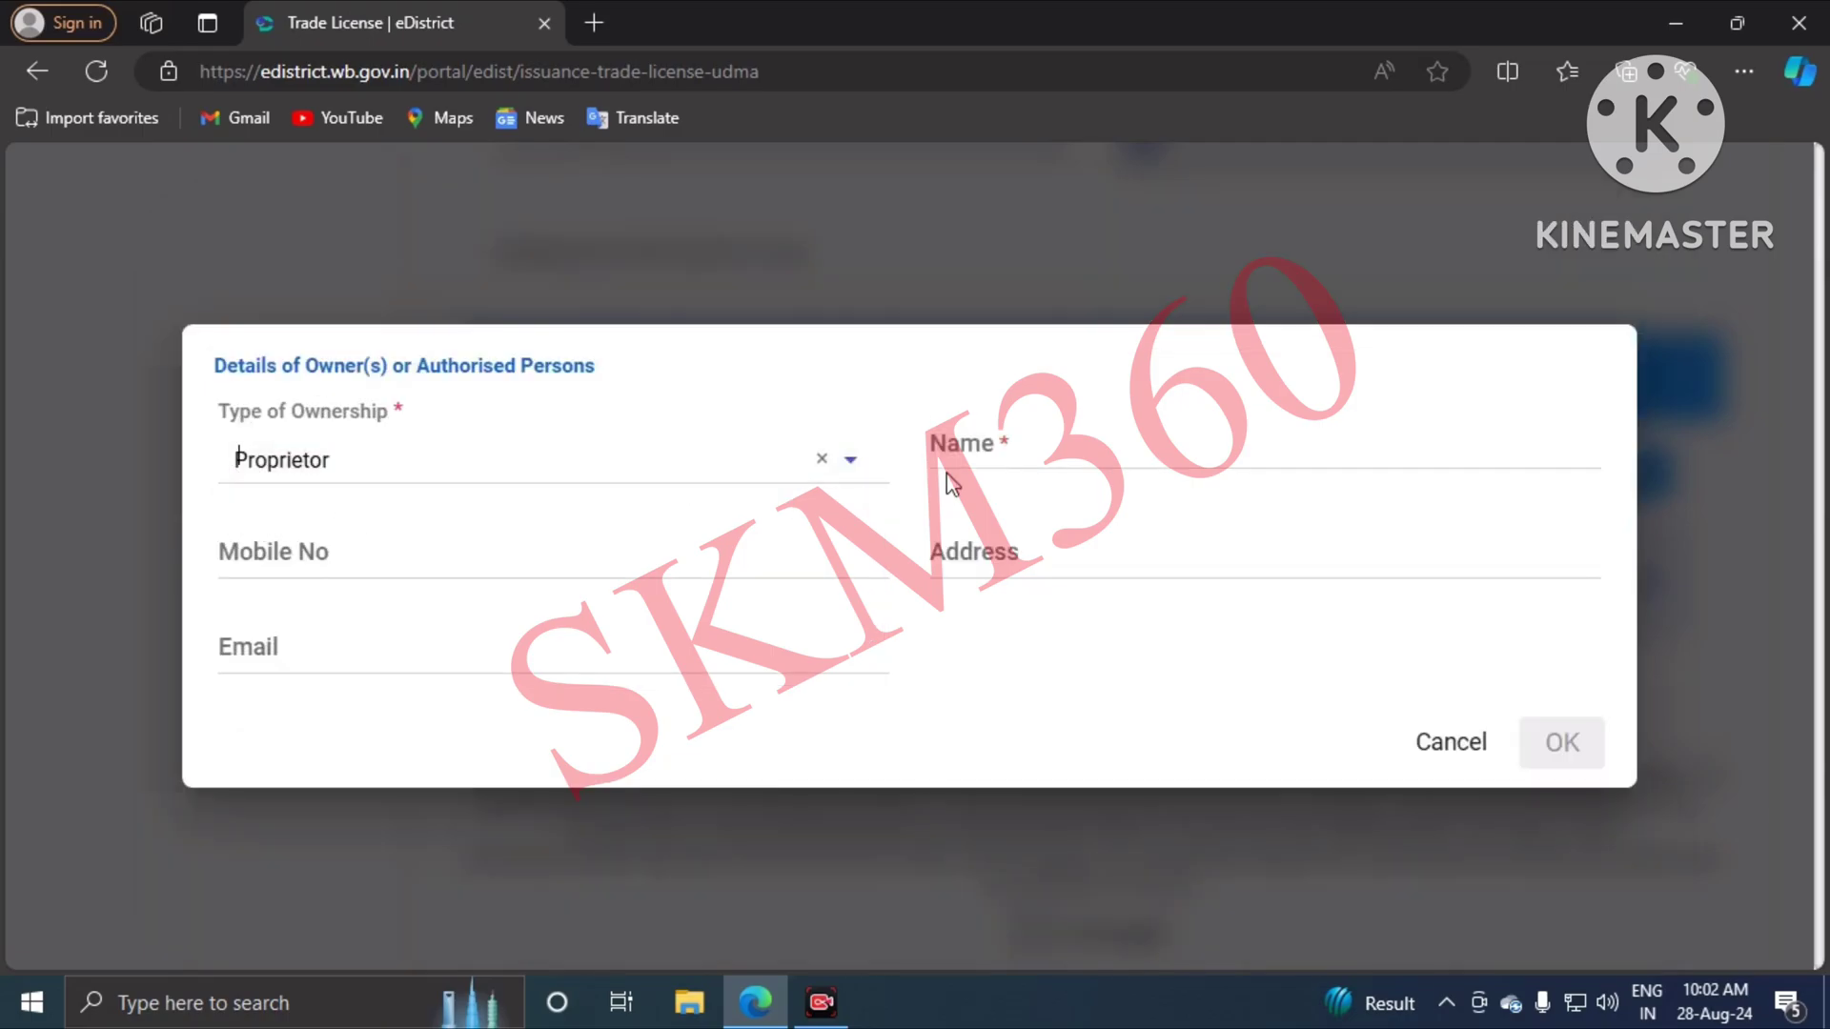
{"action": "left_click", "coordinate": [965, 456]}
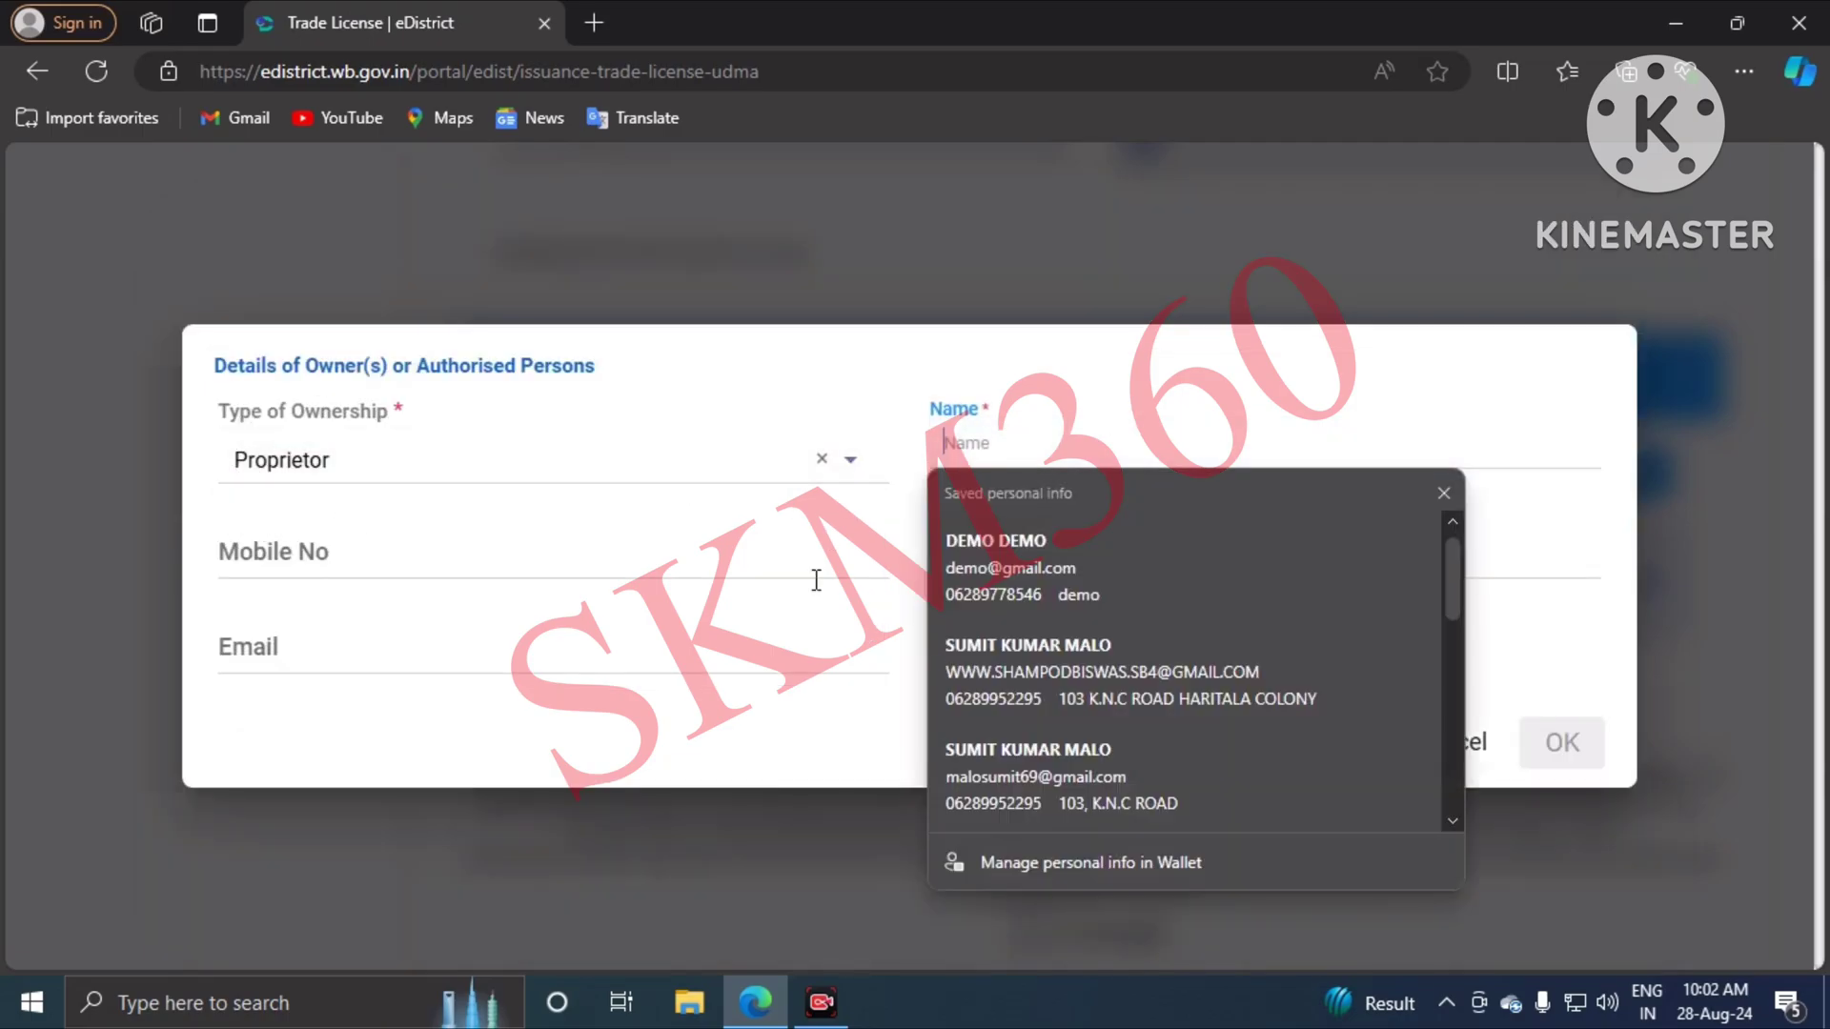
{"action": "left_click", "coordinate": [716, 793]}
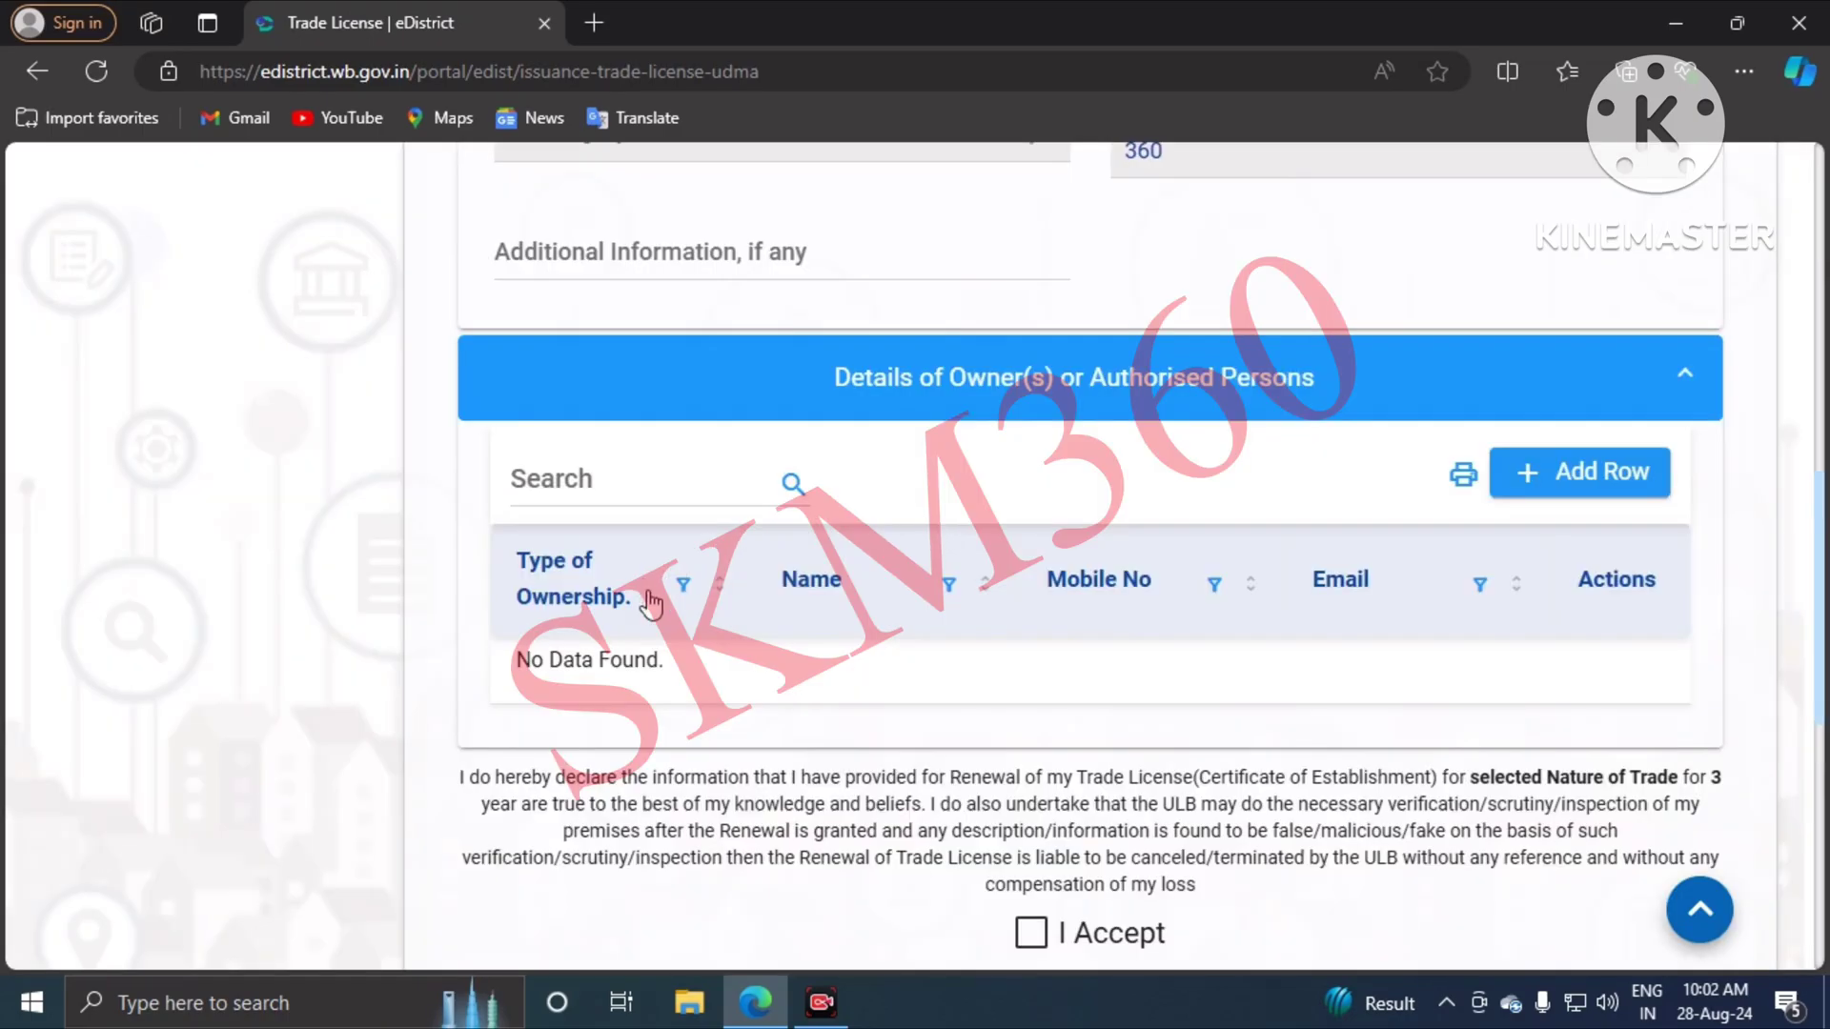
Step: Add a Proprietor to the owner details, filled with the saved name, mobile number, address and email of the demo profile
{"action": "left_click", "coordinate": [1542, 484]}
{"action": "left_click", "coordinate": [669, 464]}
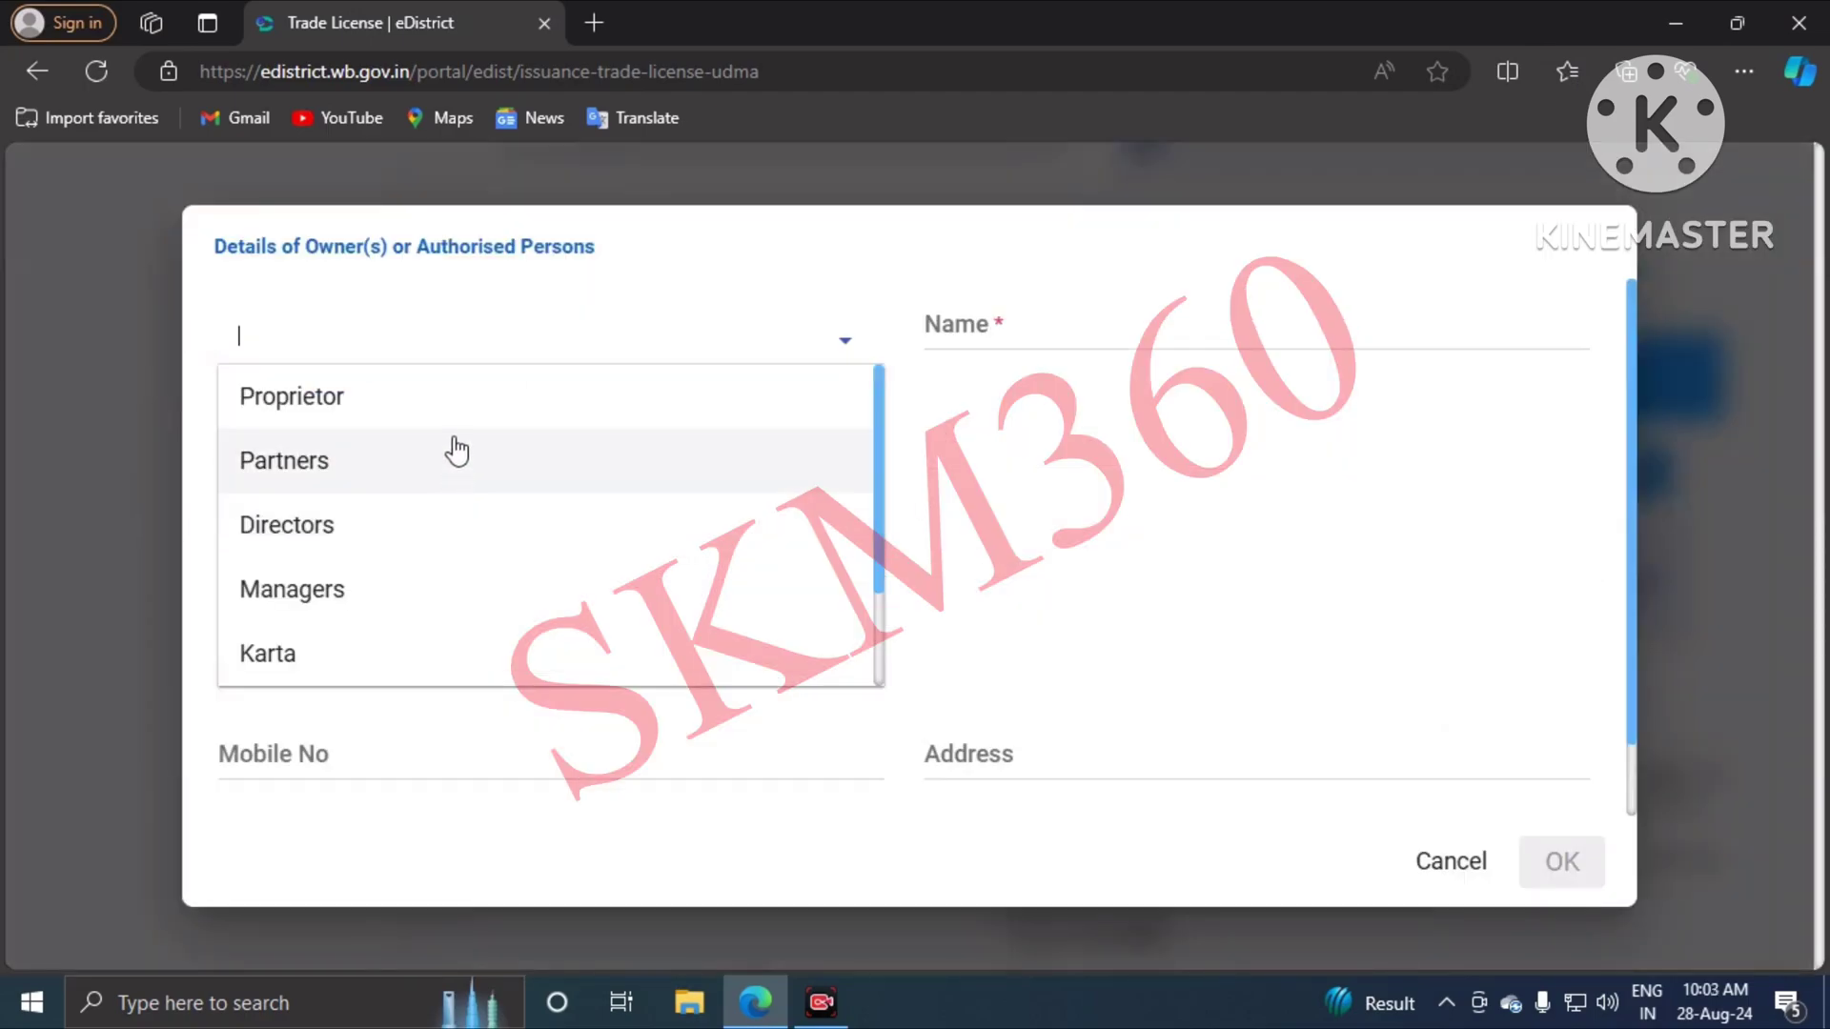
{"action": "left_click", "coordinate": [454, 396]}
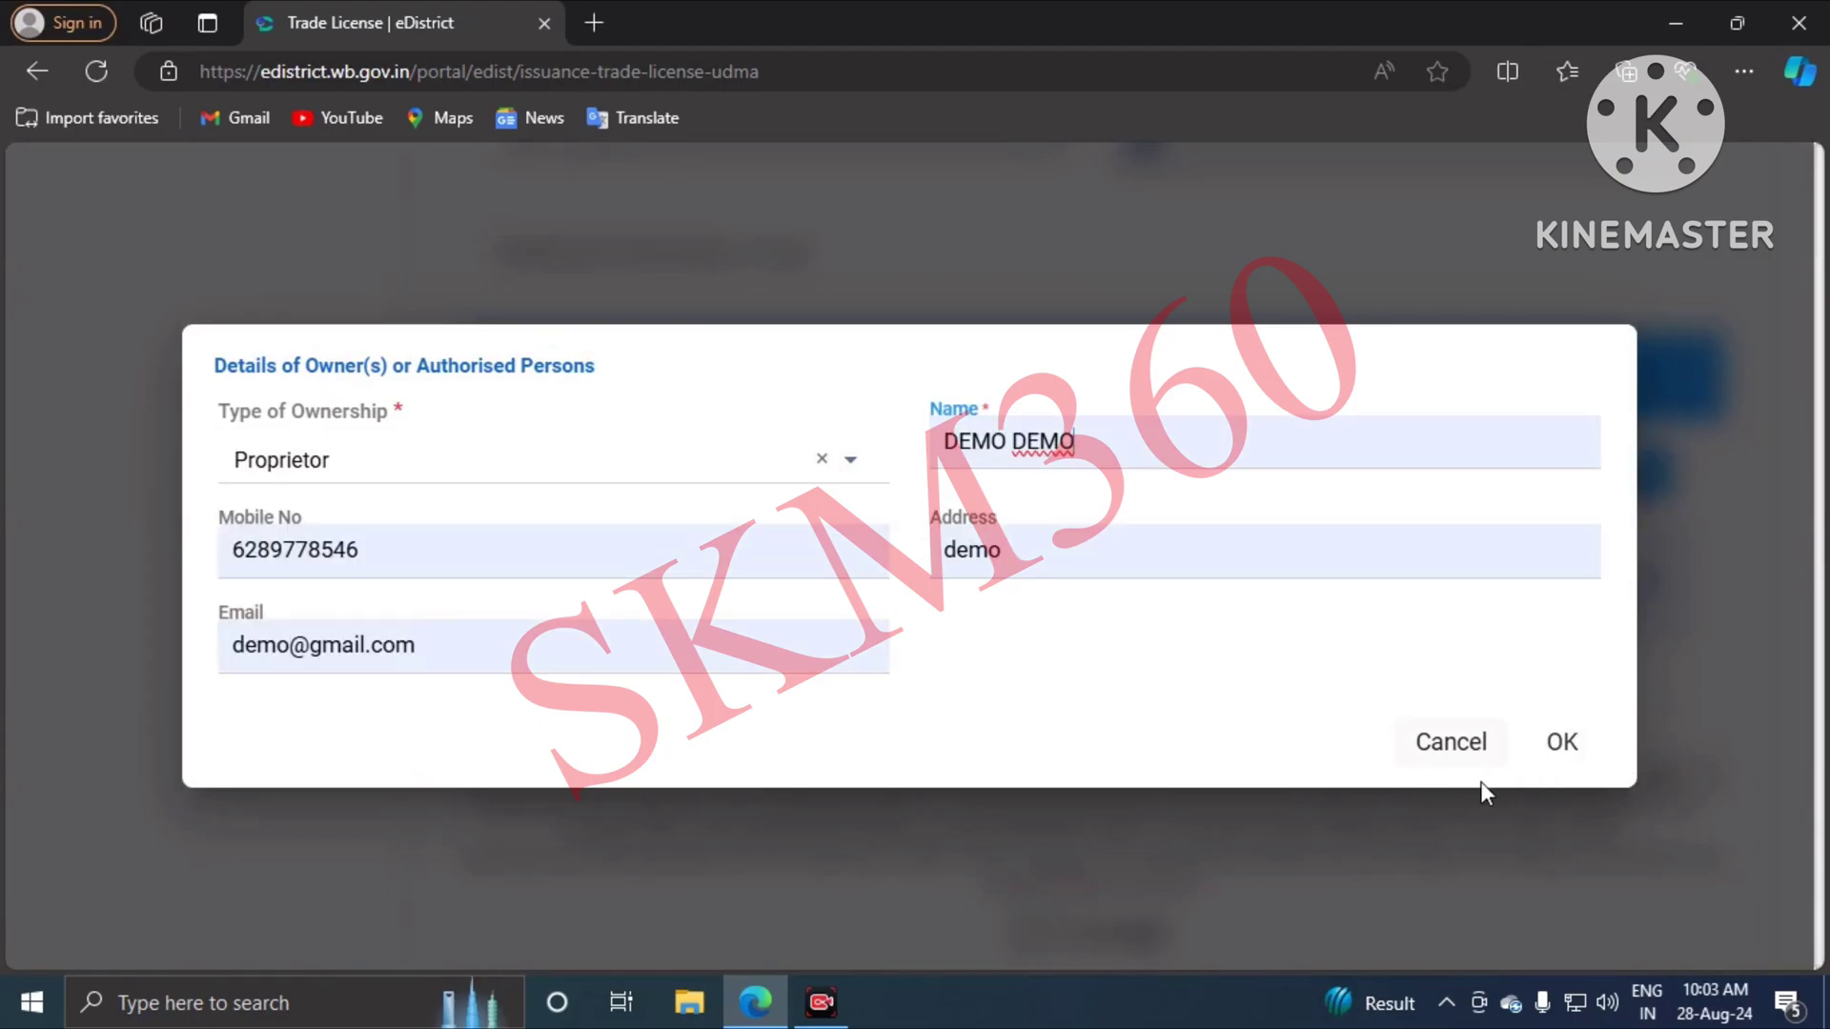
{"action": "left_click", "coordinate": [1560, 742]}
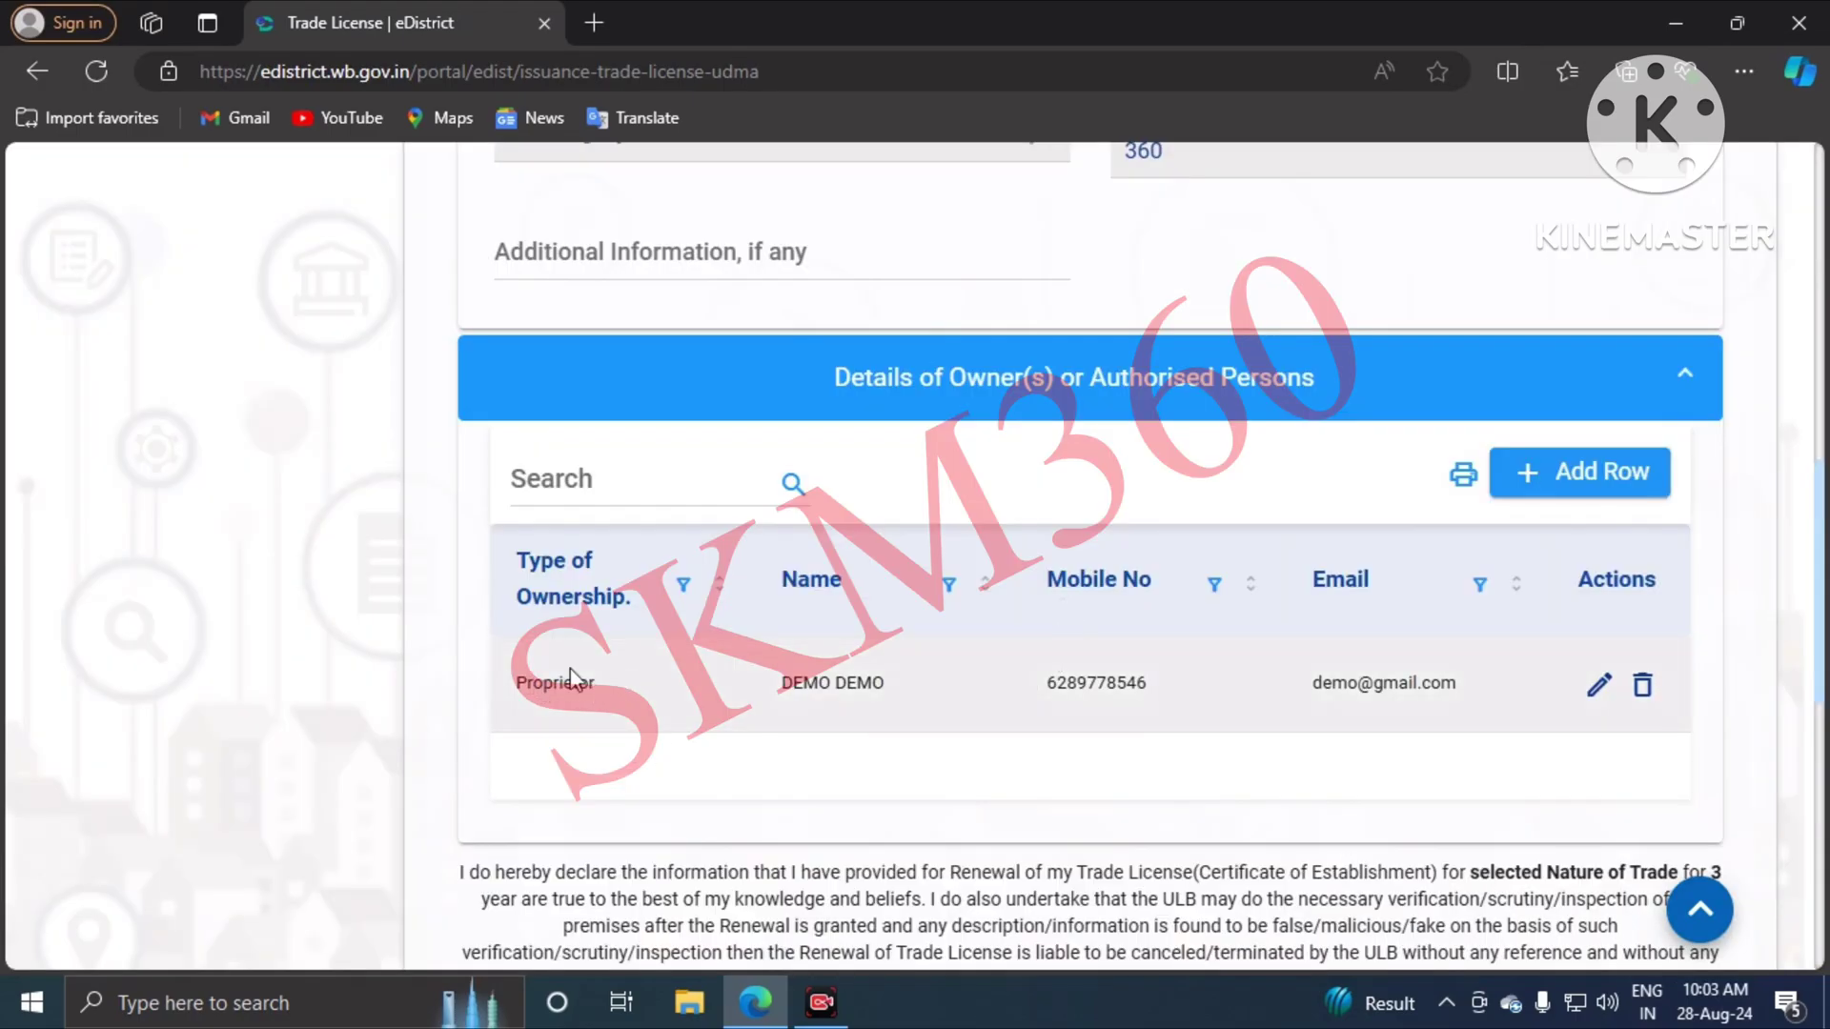
Step: Accept the declaration and save the application as a draft
{"action": "scroll", "coordinate": [1433, 648], "scroll_direction": "down", "scroll_amount": 1}
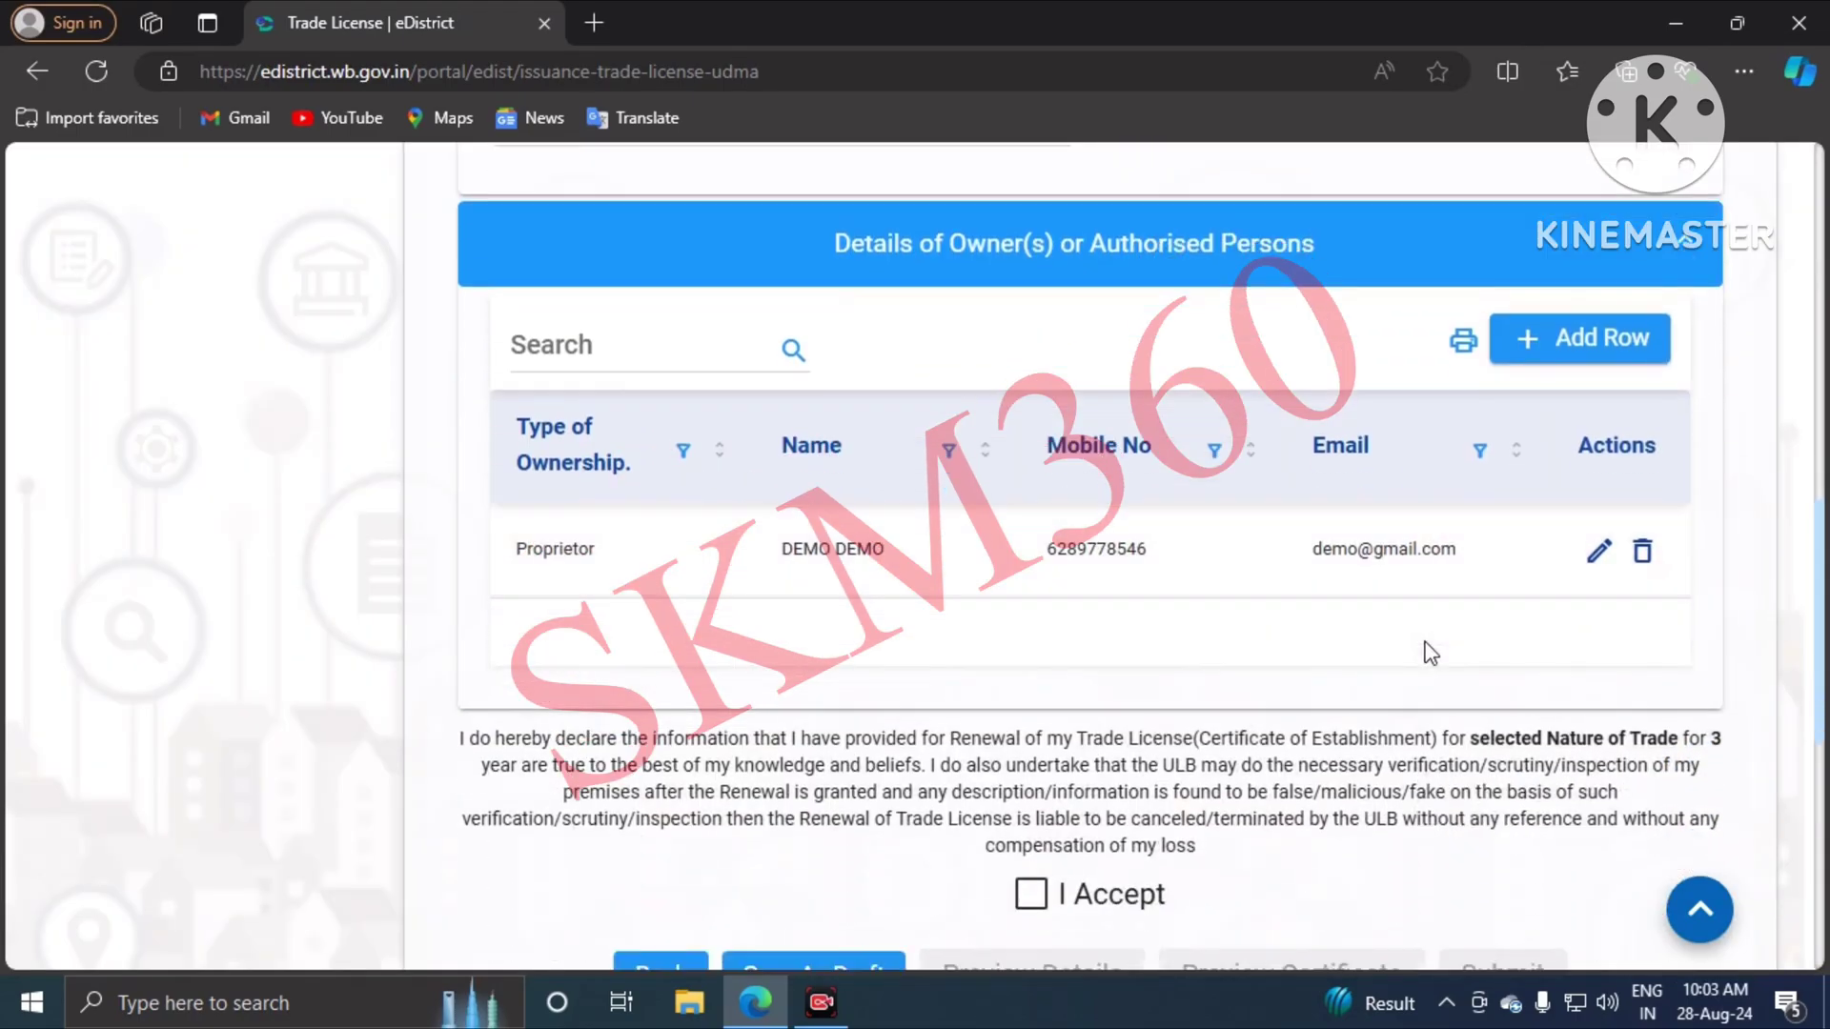
{"action": "scroll", "coordinate": [1432, 654], "scroll_direction": "down", "scroll_amount": 2}
{"action": "left_click", "coordinate": [1031, 627]}
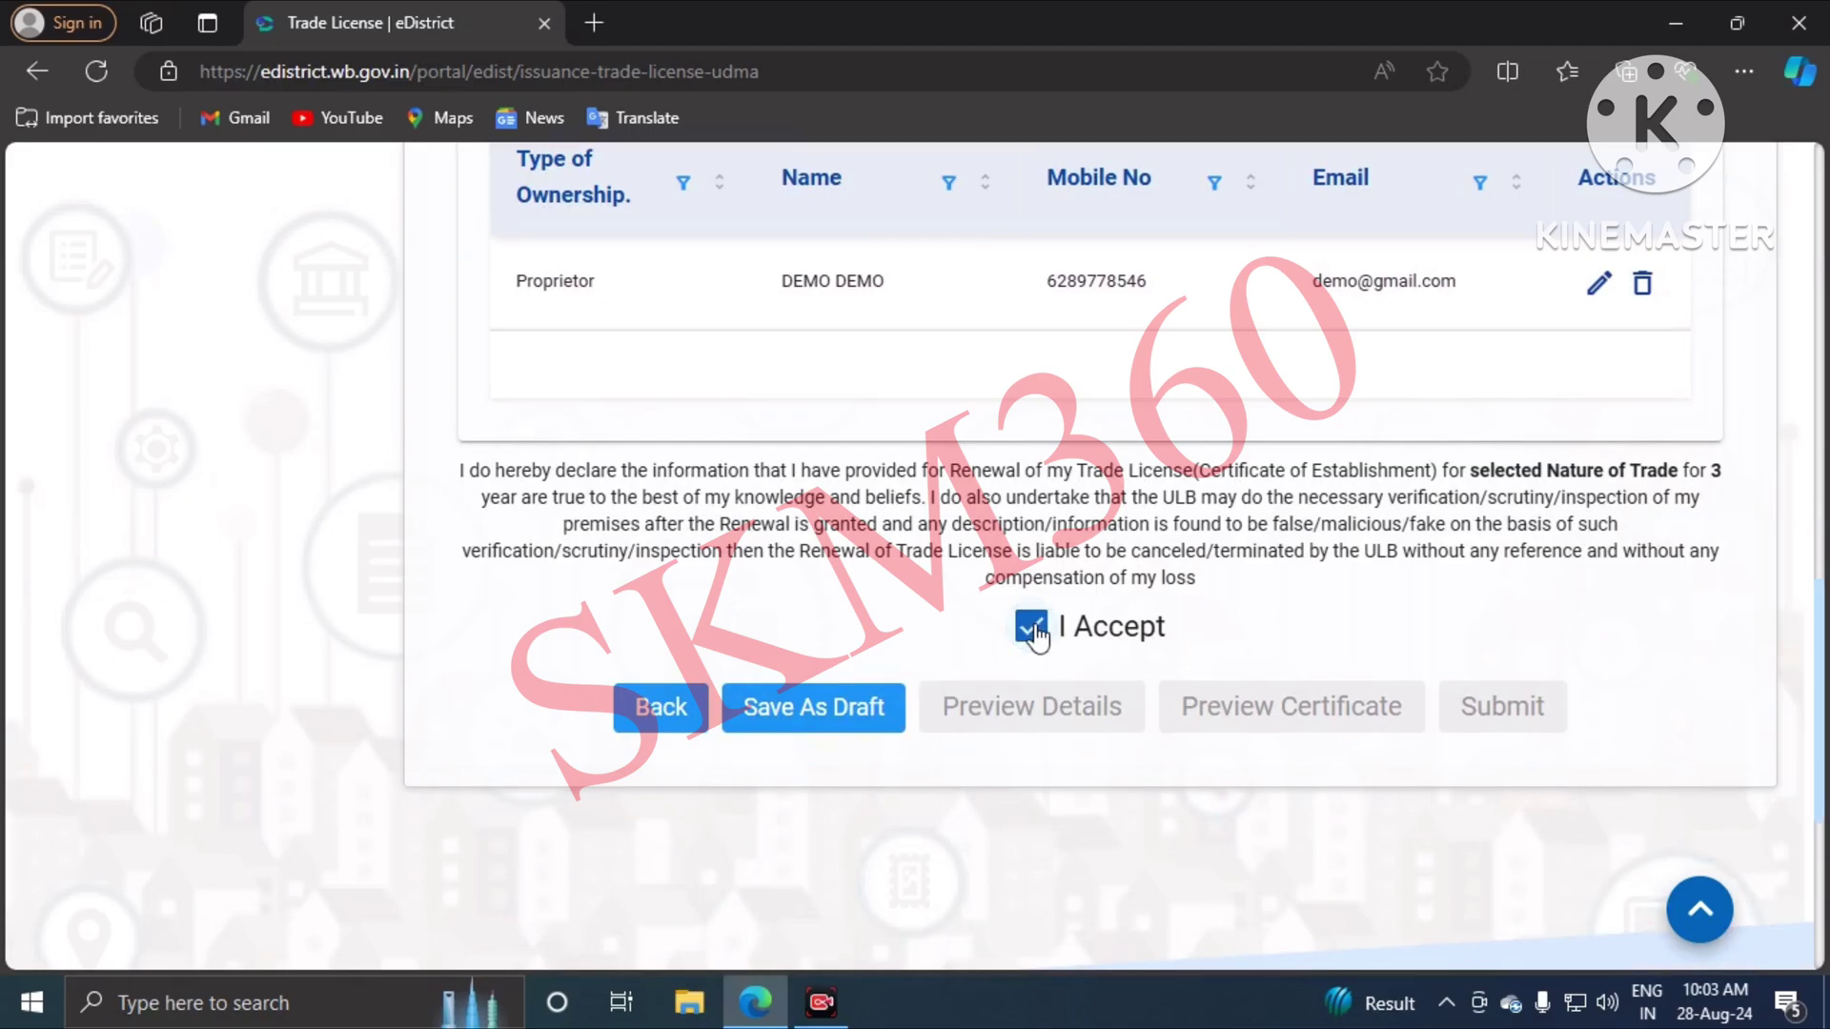
{"action": "left_click", "coordinate": [799, 710]}
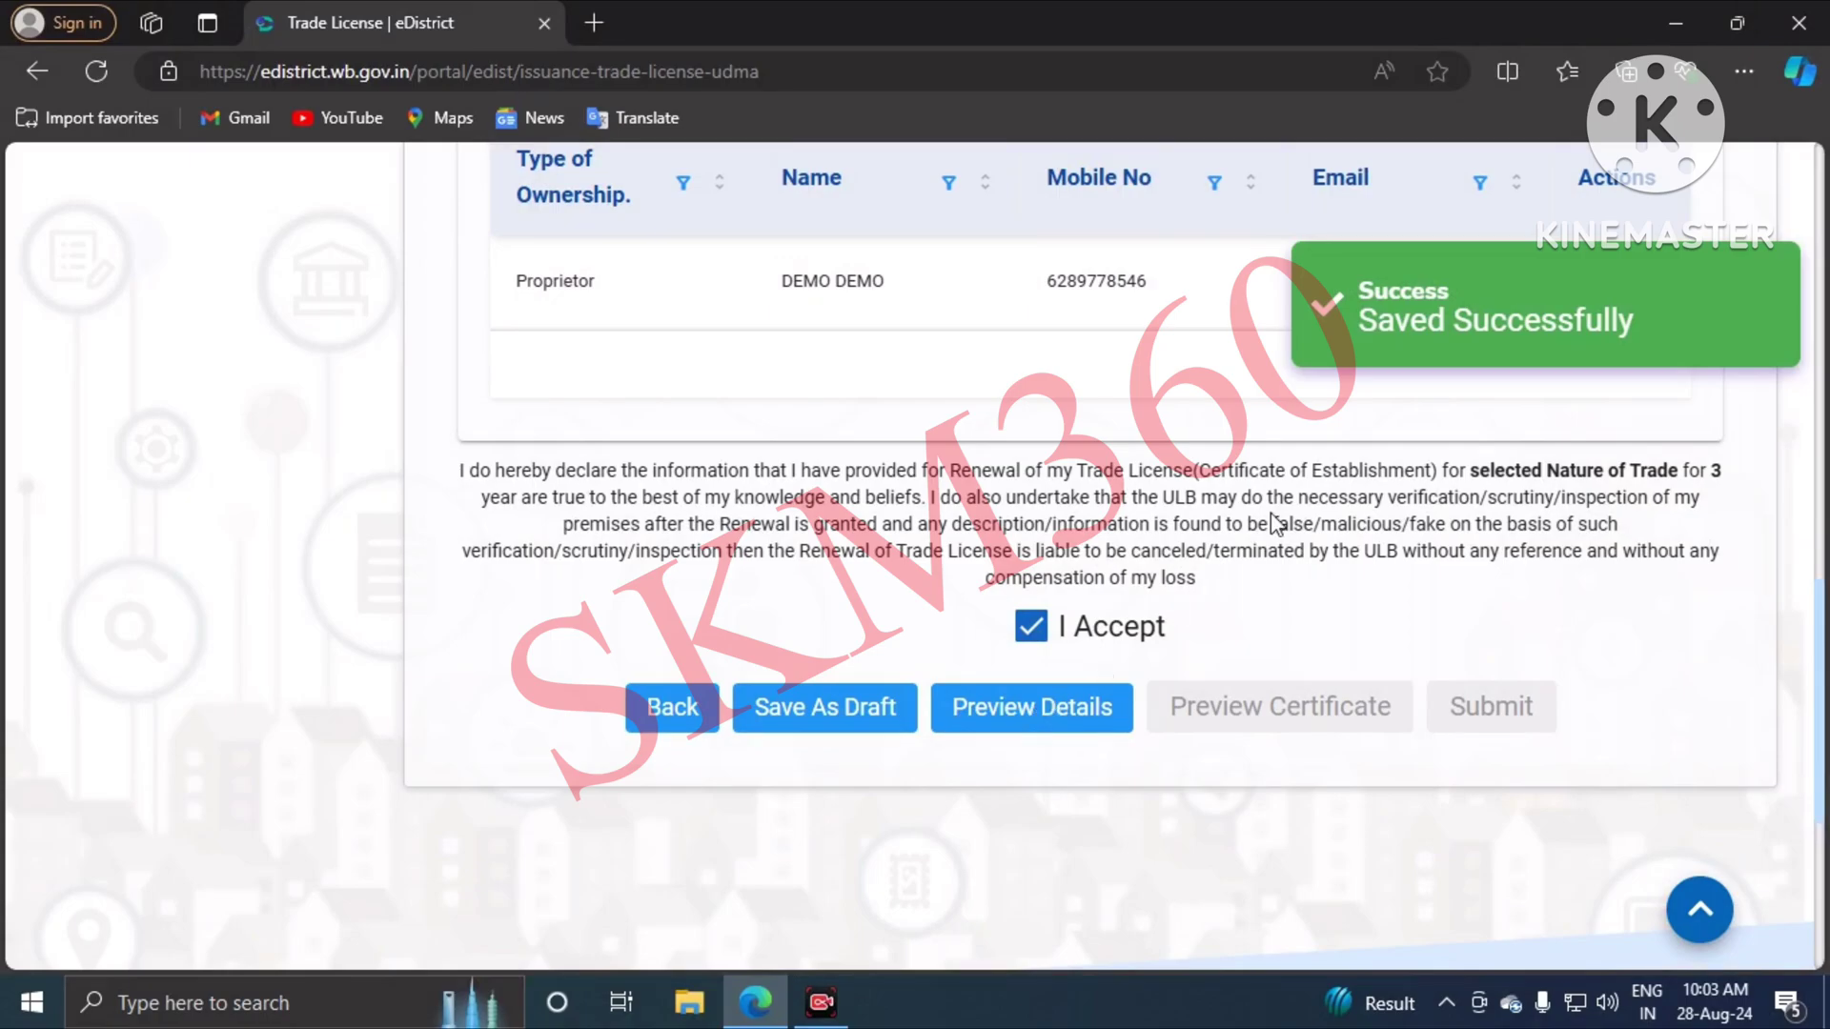
Step: Preview the application details, review the applicant, address, business and owner sections, and close the preview
{"action": "left_click", "coordinate": [1016, 711]}
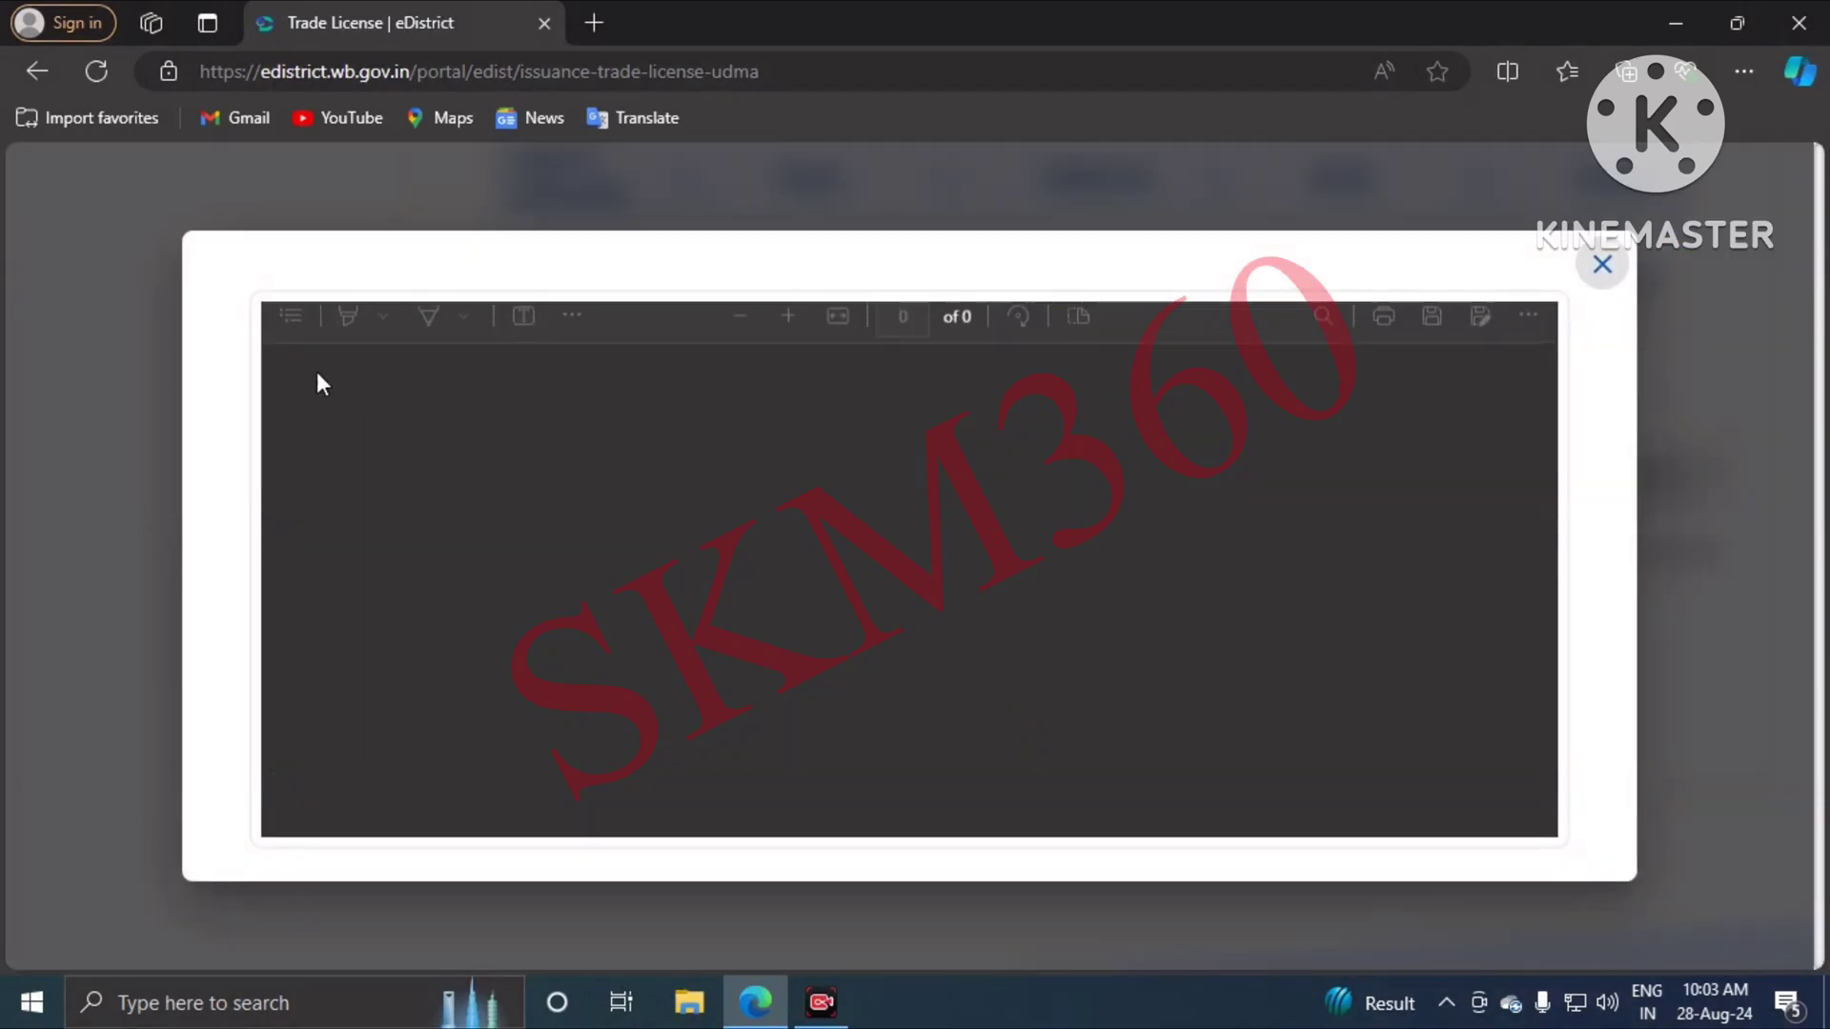
{"action": "scroll", "coordinate": [615, 430], "scroll_direction": "down", "scroll_amount": 1}
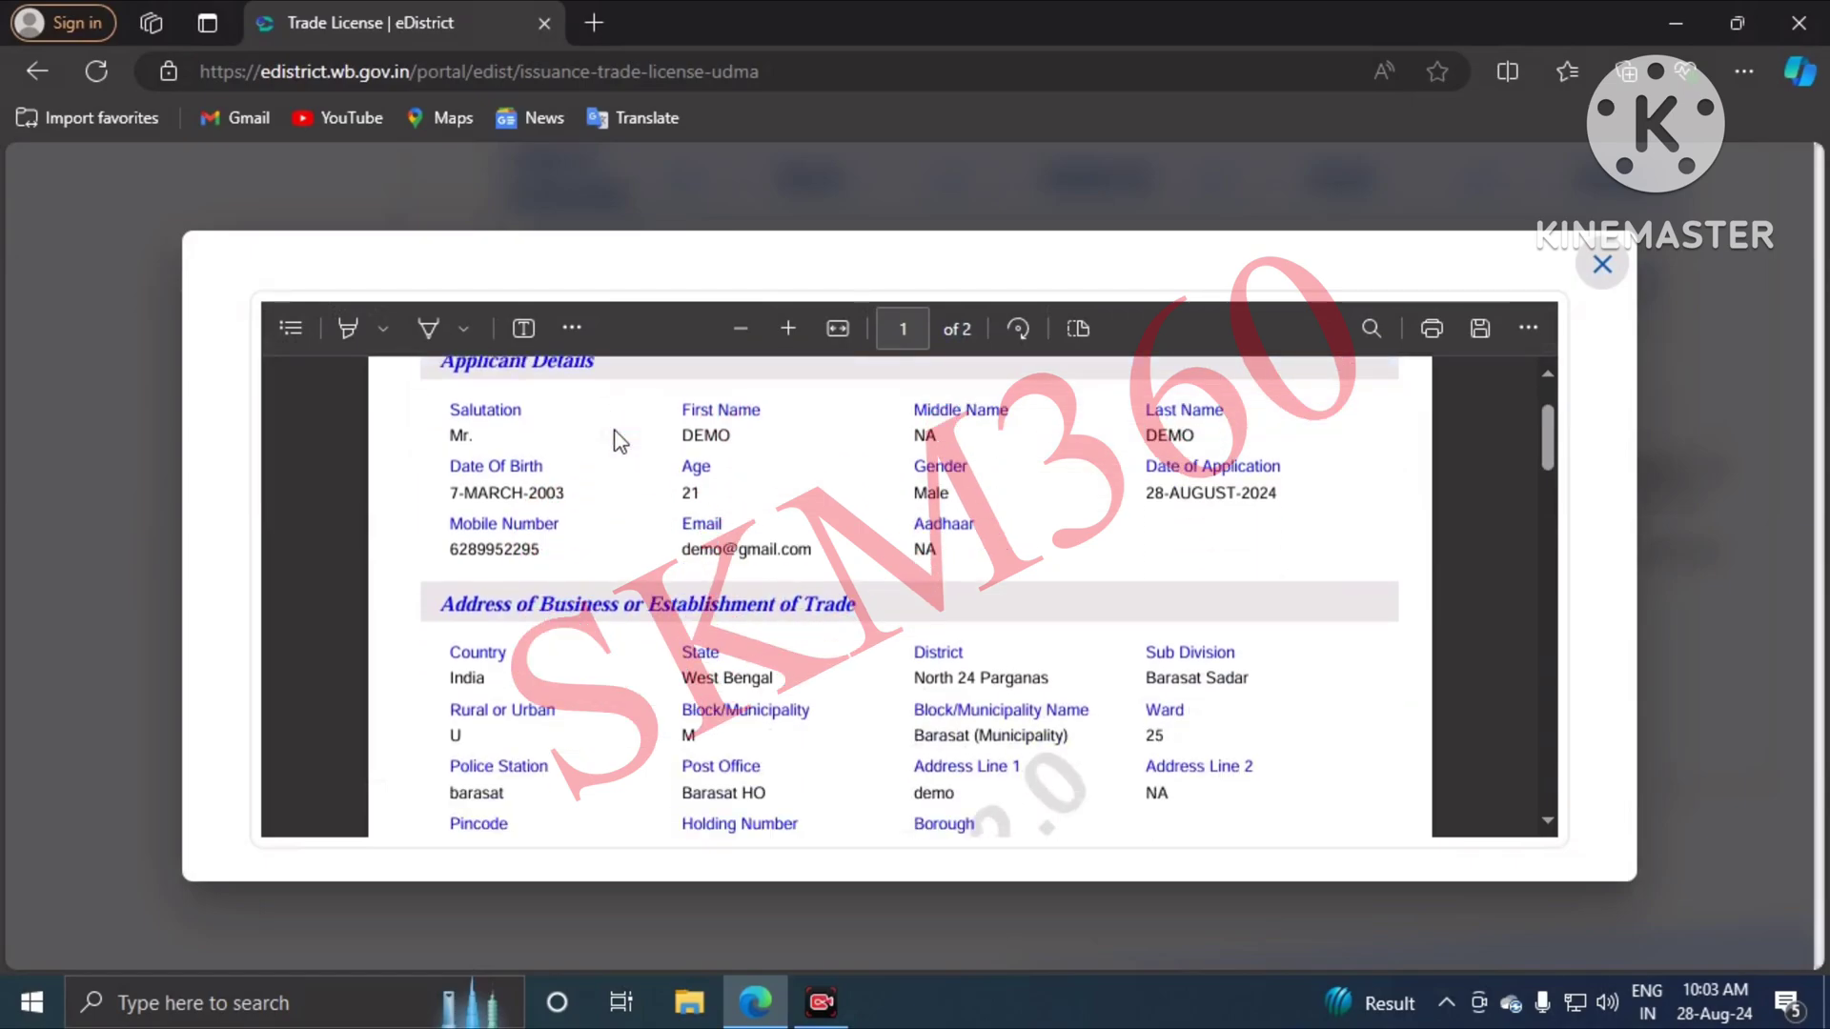
{"action": "scroll", "coordinate": [620, 441], "scroll_direction": "down", "scroll_amount": 6}
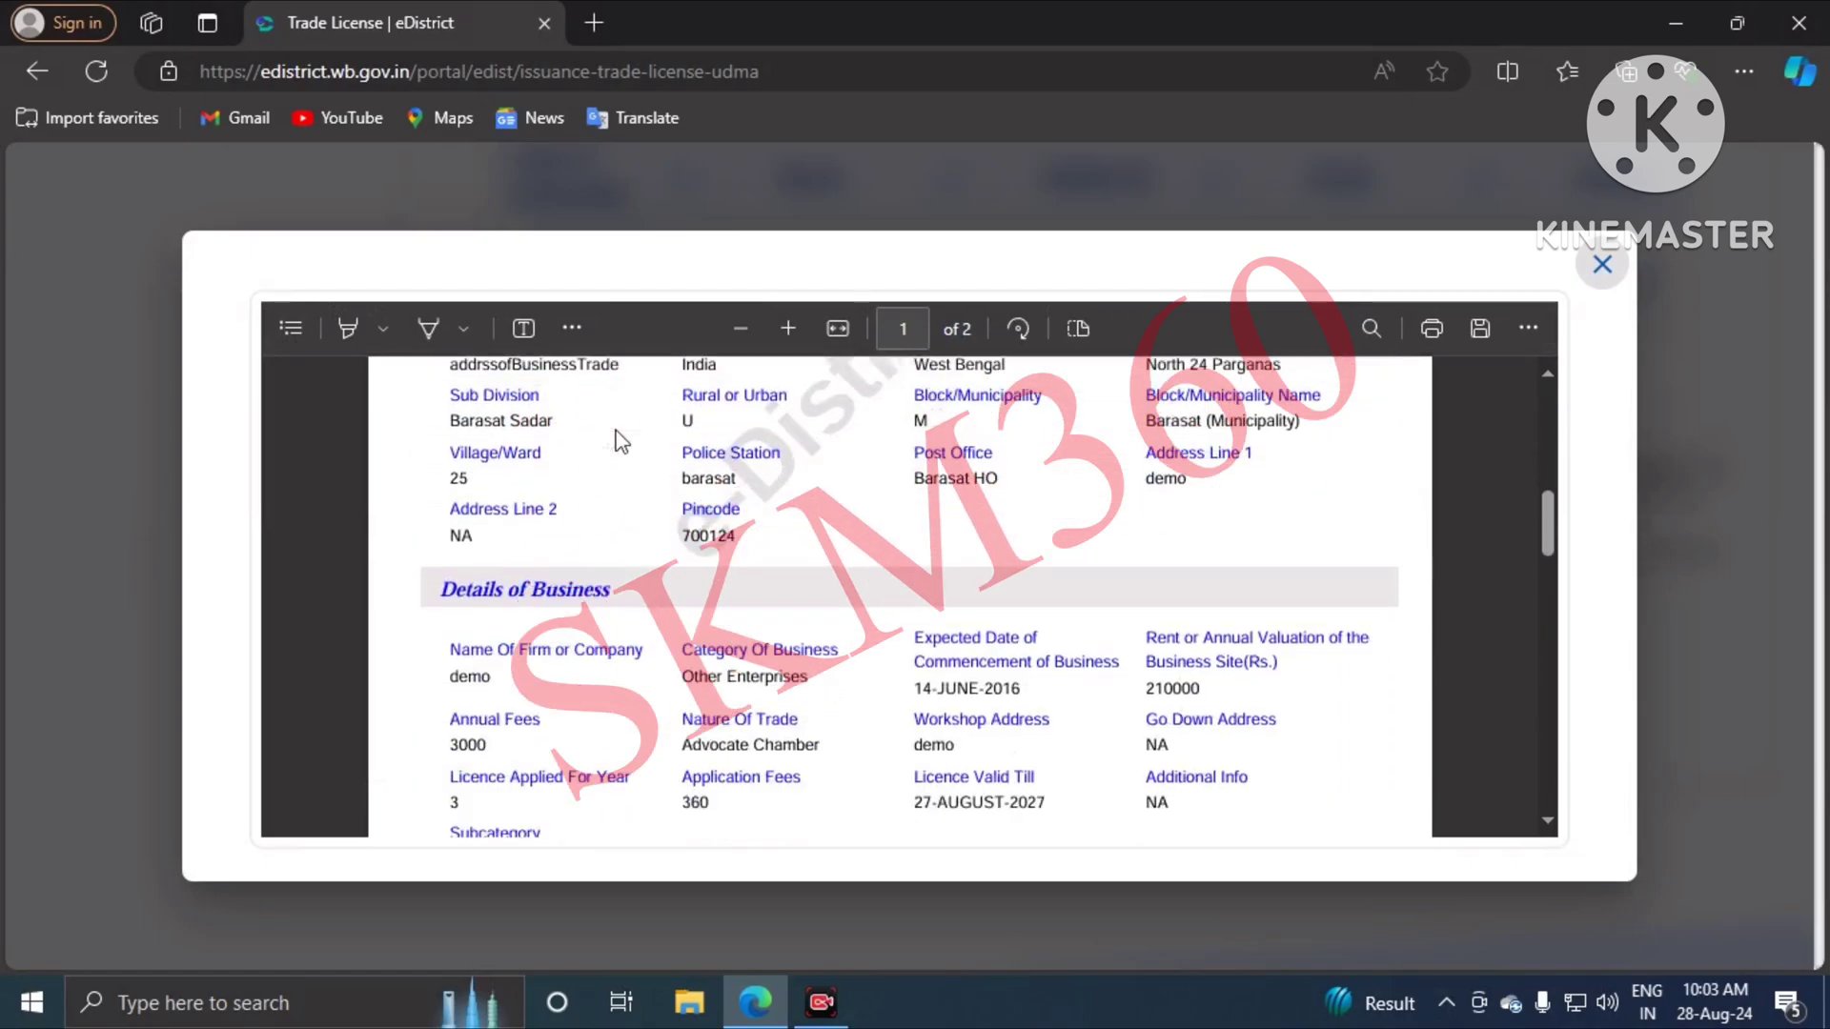
{"action": "scroll", "coordinate": [619, 440], "scroll_direction": "down", "scroll_amount": 3}
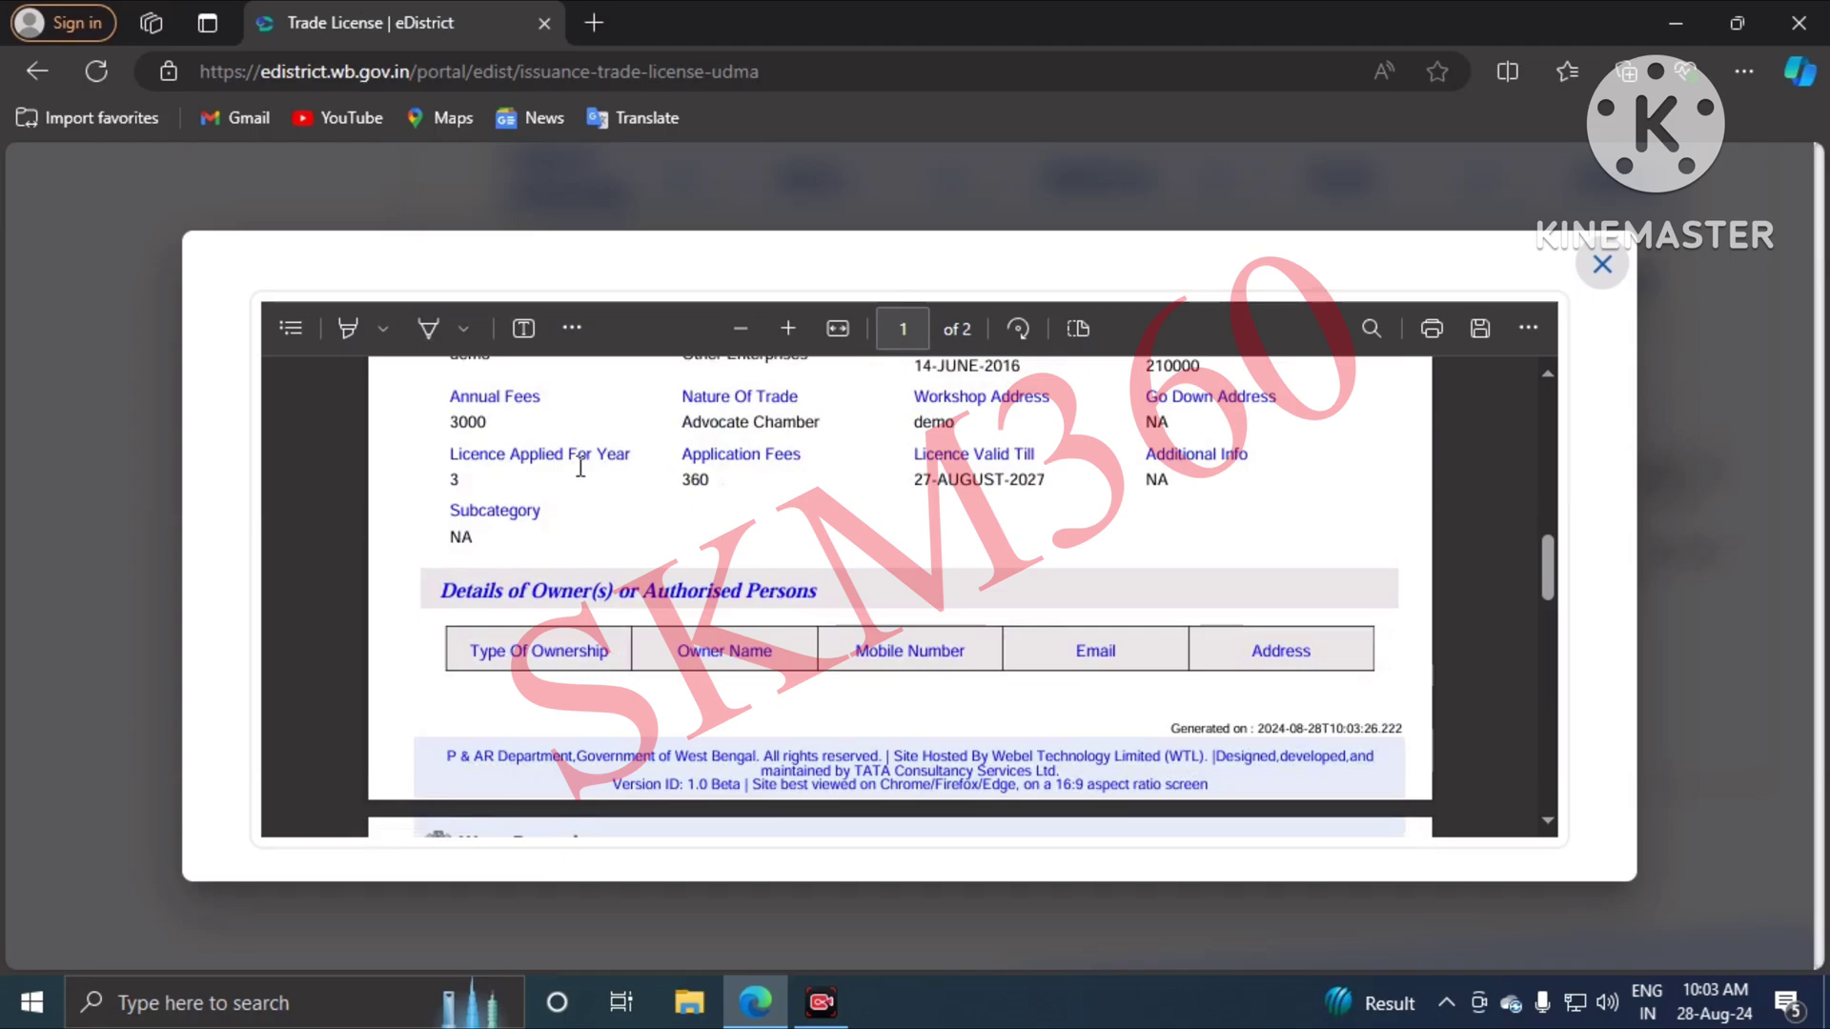
{"action": "scroll", "coordinate": [1150, 544], "scroll_direction": "down", "scroll_amount": 5}
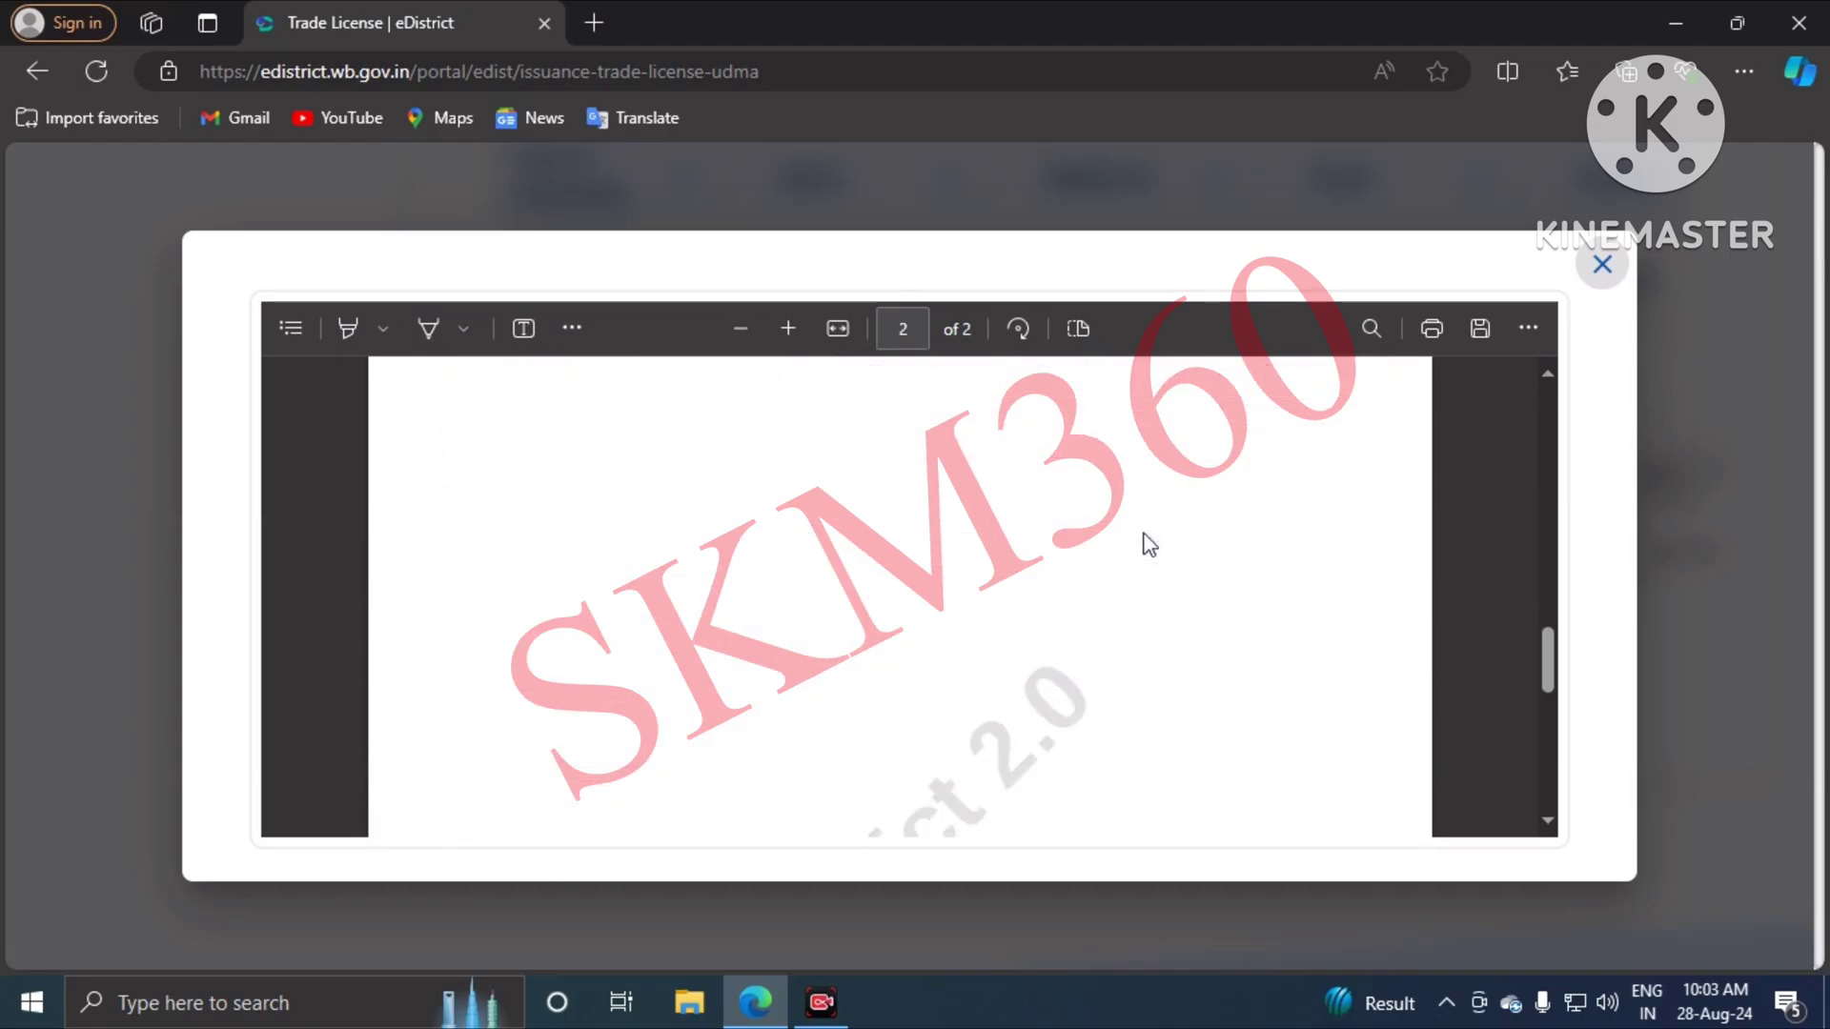
{"action": "scroll", "coordinate": [1455, 419], "scroll_direction": "up", "scroll_amount": 3}
{"action": "left_click", "coordinate": [1604, 280]}
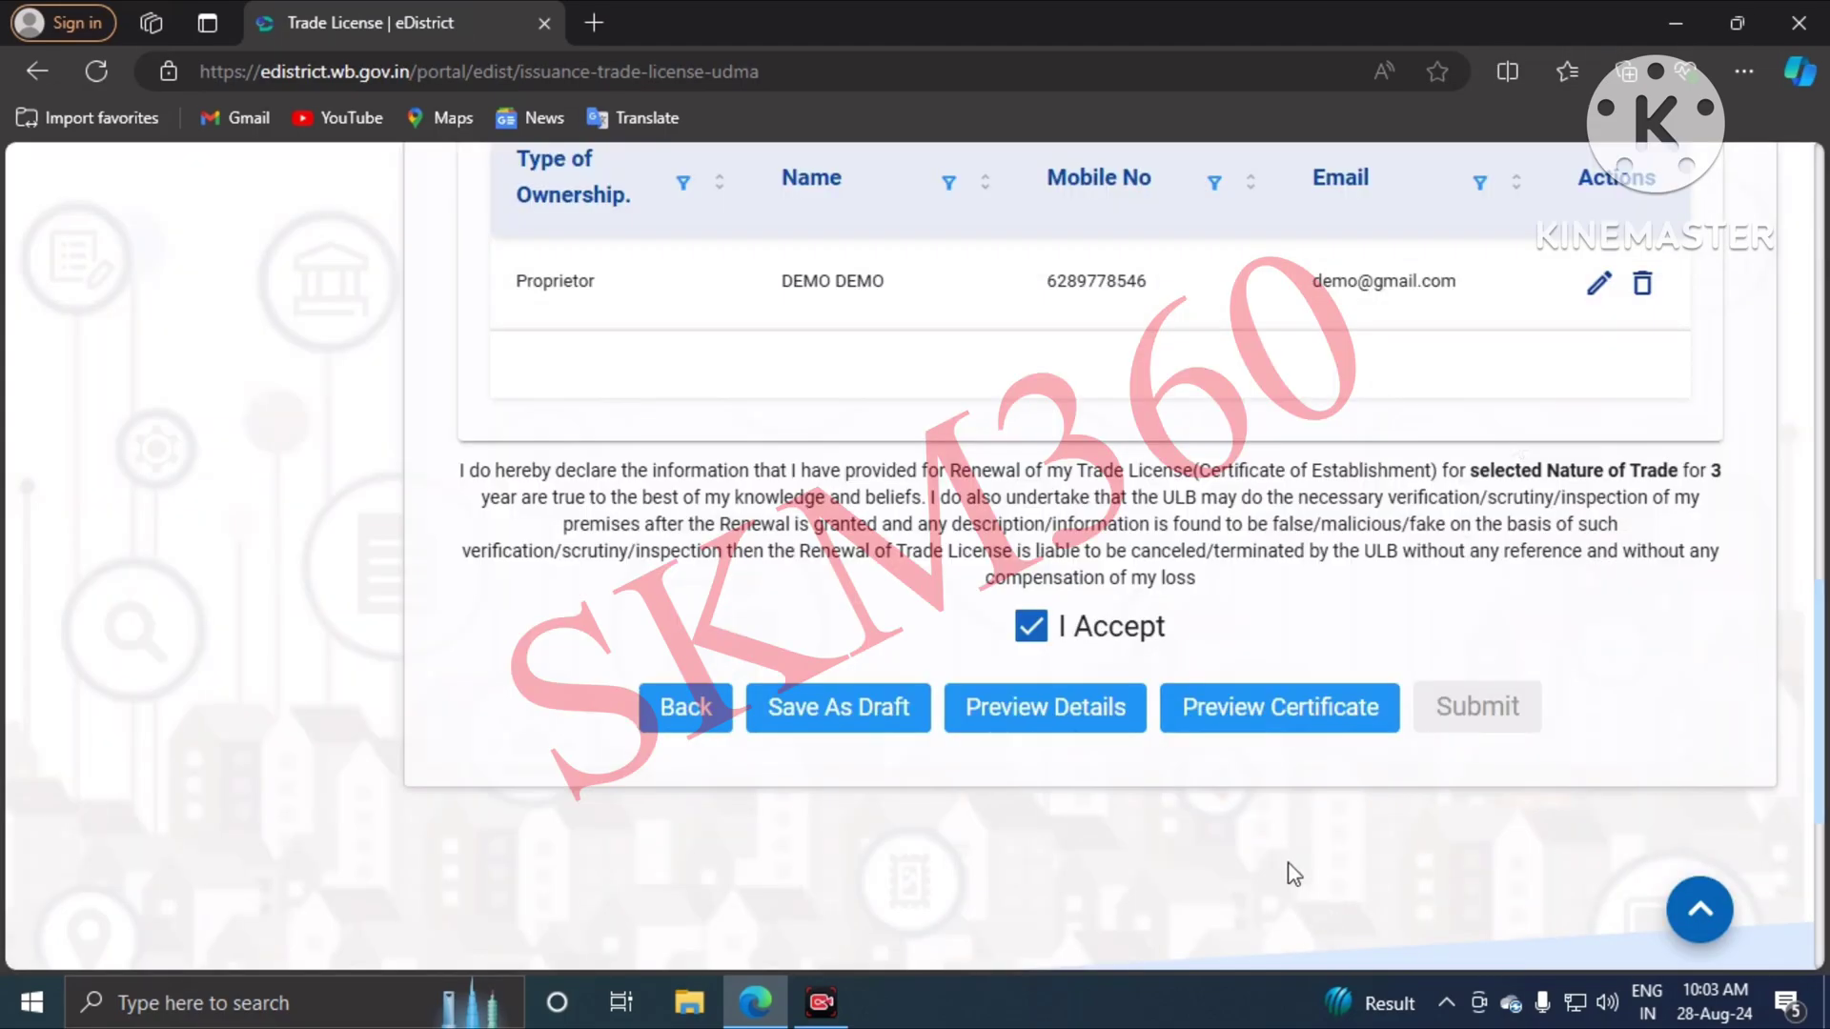
Step: Preview the certificate, read through the downloaded PDF, and return to the application form
{"action": "left_click", "coordinate": [1251, 722]}
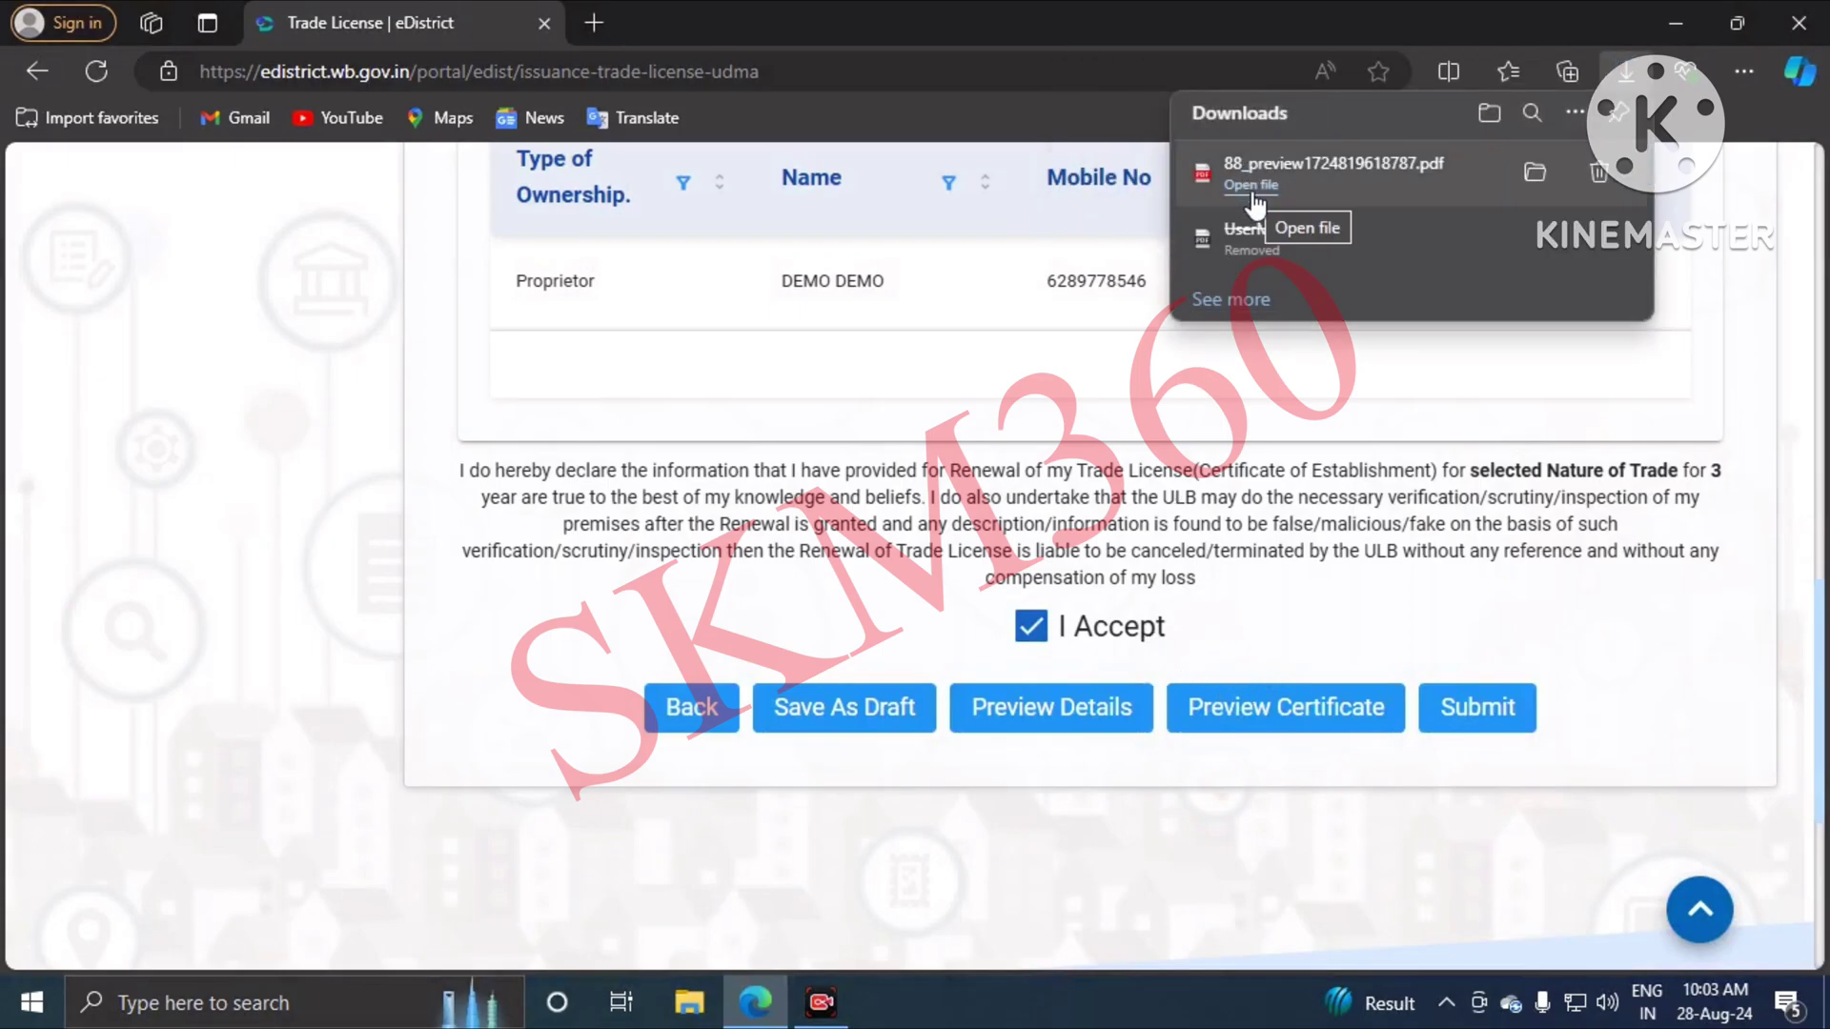
{"action": "left_click", "coordinate": [1250, 186]}
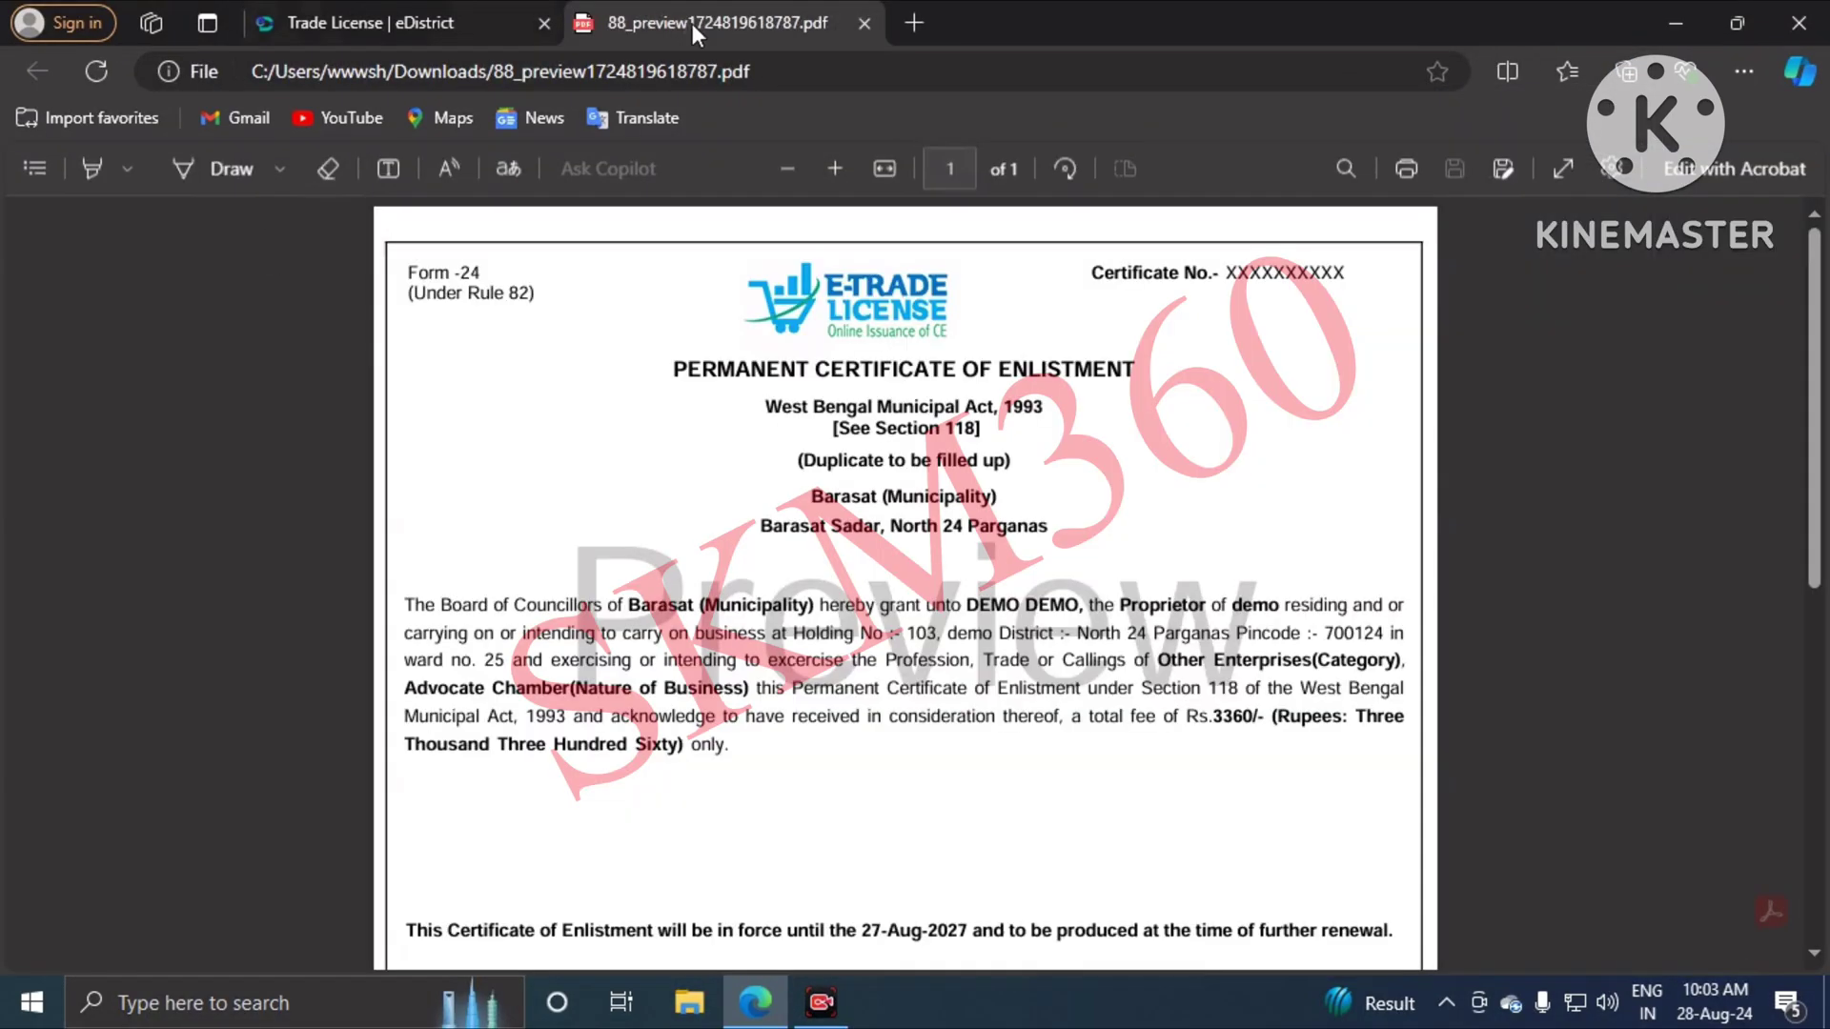
{"action": "scroll", "coordinate": [768, 540], "scroll_direction": "down", "scroll_amount": 1}
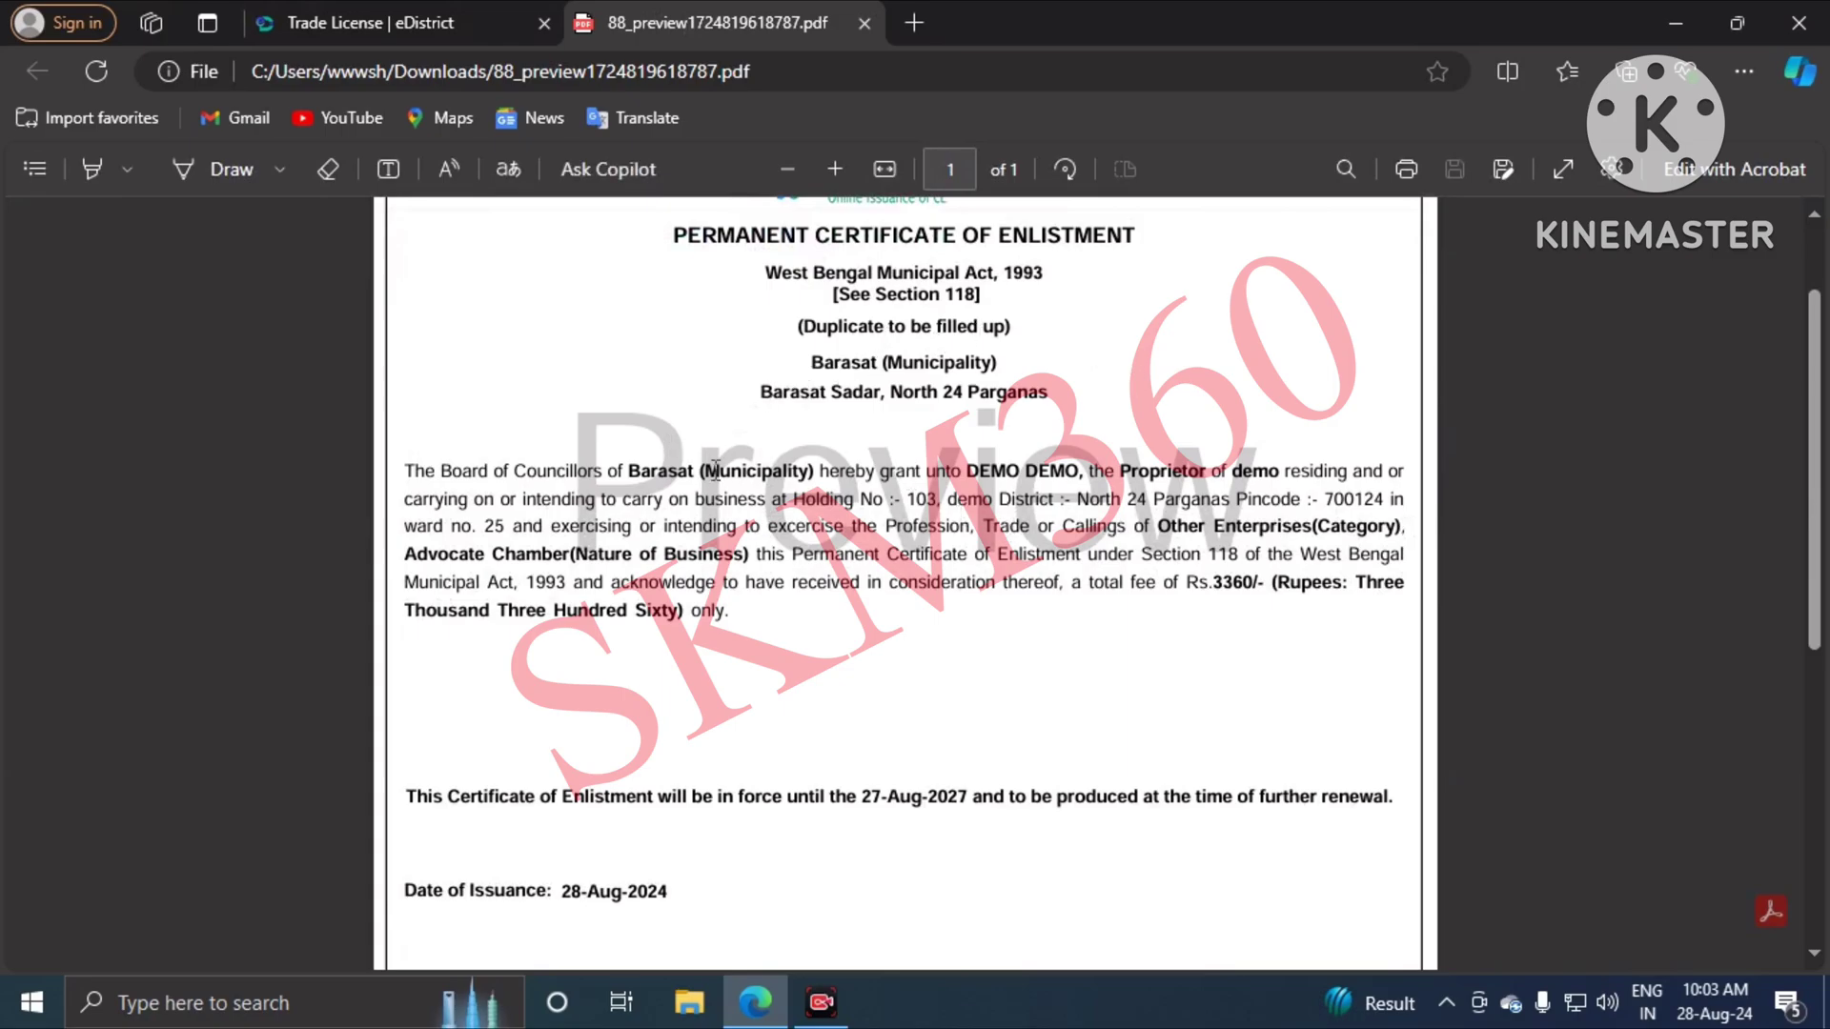
{"action": "scroll", "coordinate": [724, 471], "scroll_direction": "down", "scroll_amount": 3}
{"action": "scroll", "coordinate": [724, 471], "scroll_direction": "up", "scroll_amount": 4}
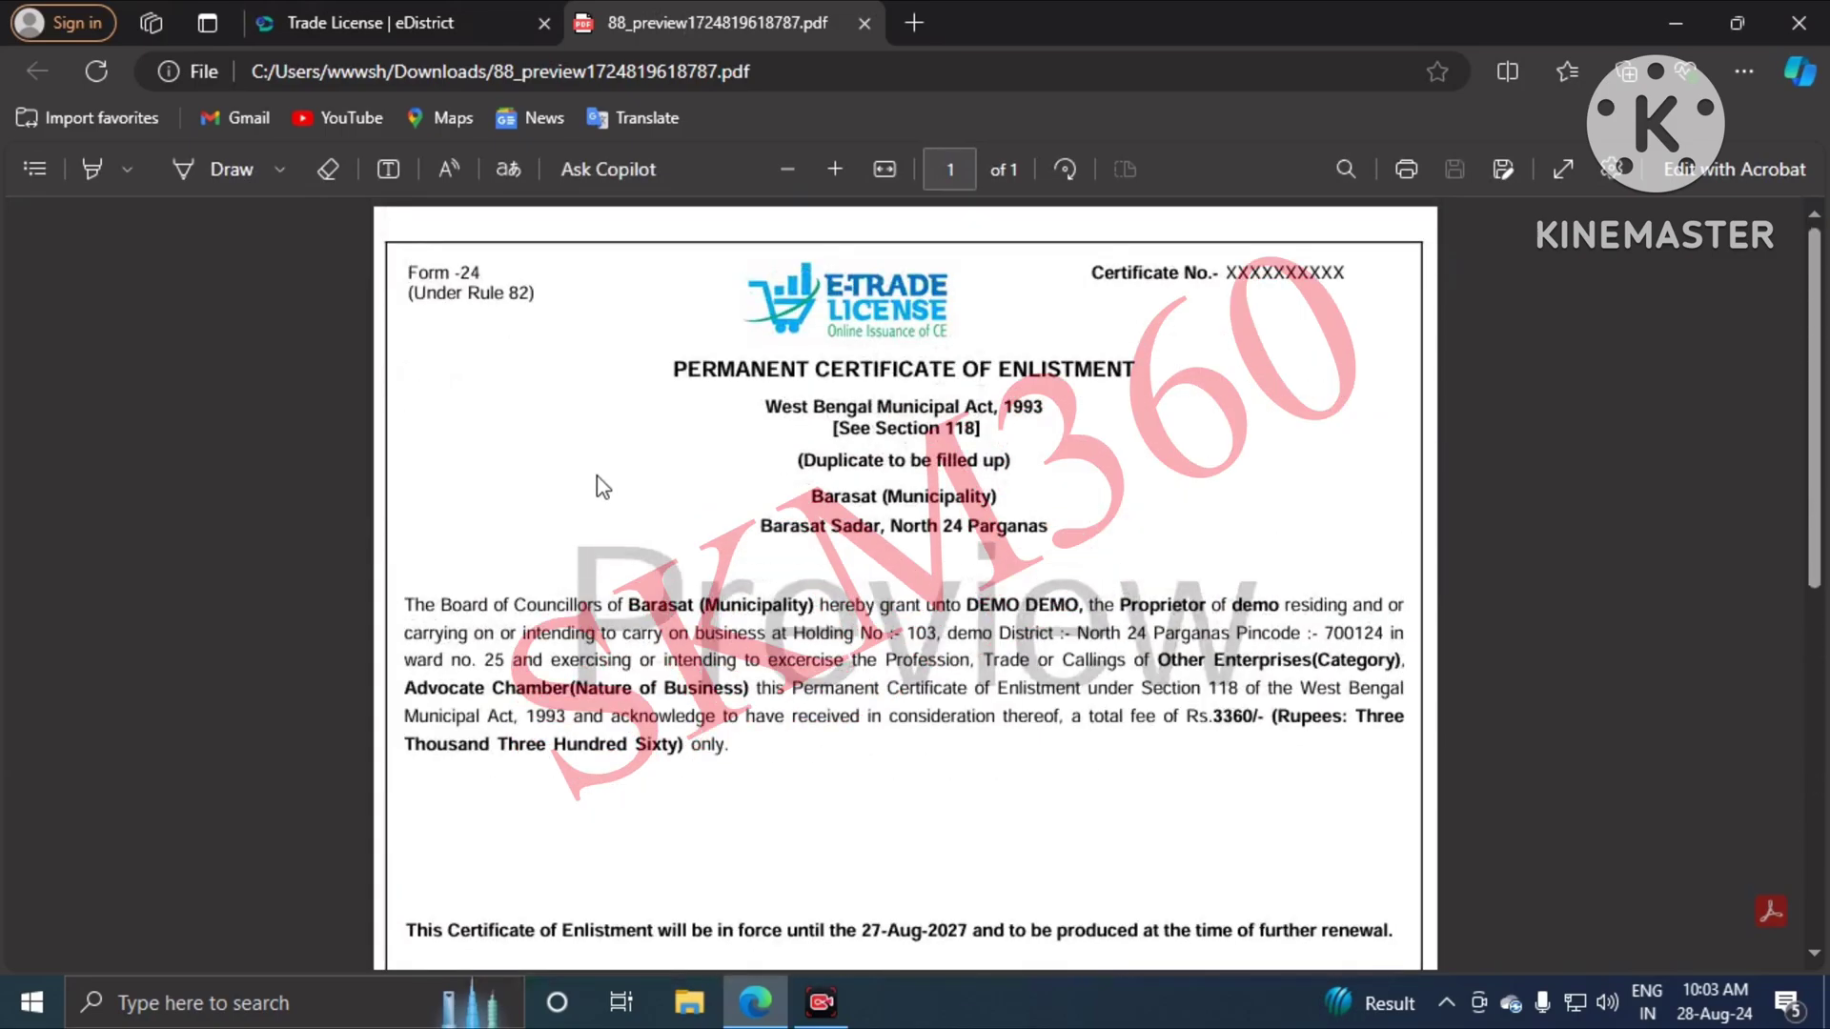
{"action": "left_click", "coordinate": [512, 14]}
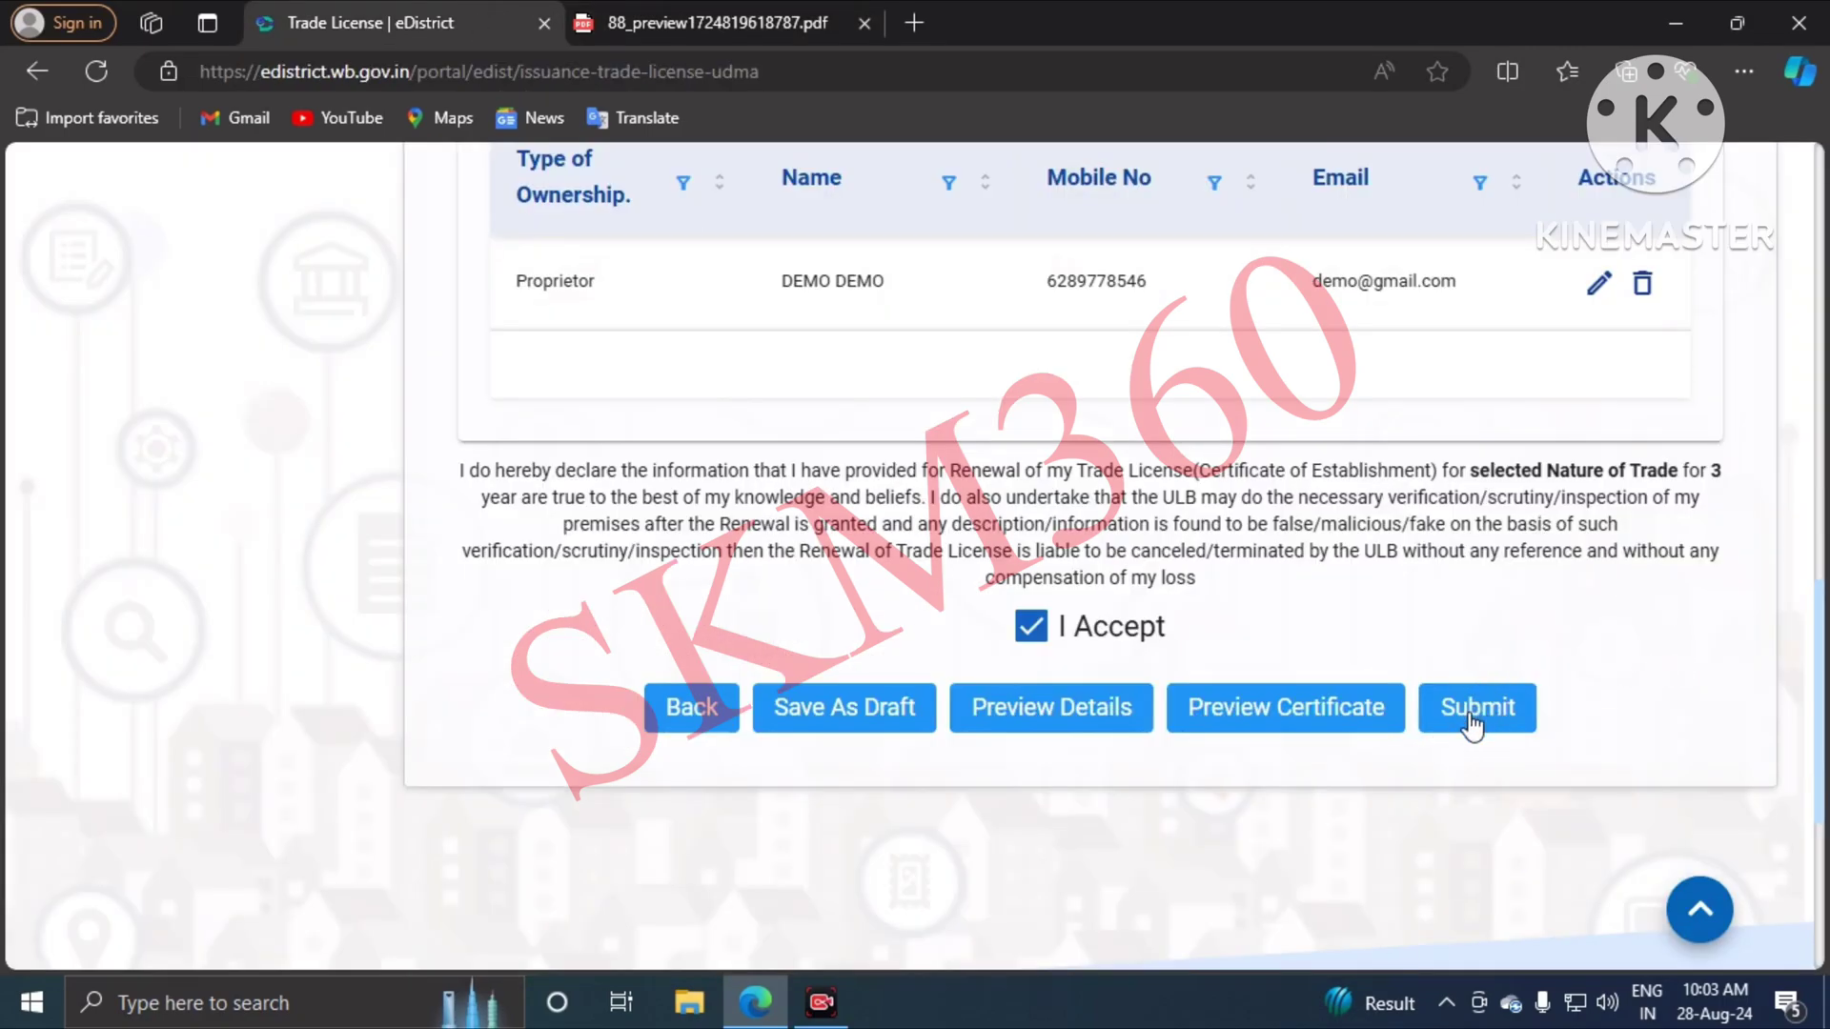
{"action": "scroll", "coordinate": [1087, 582], "scroll_direction": "up", "scroll_amount": 6}
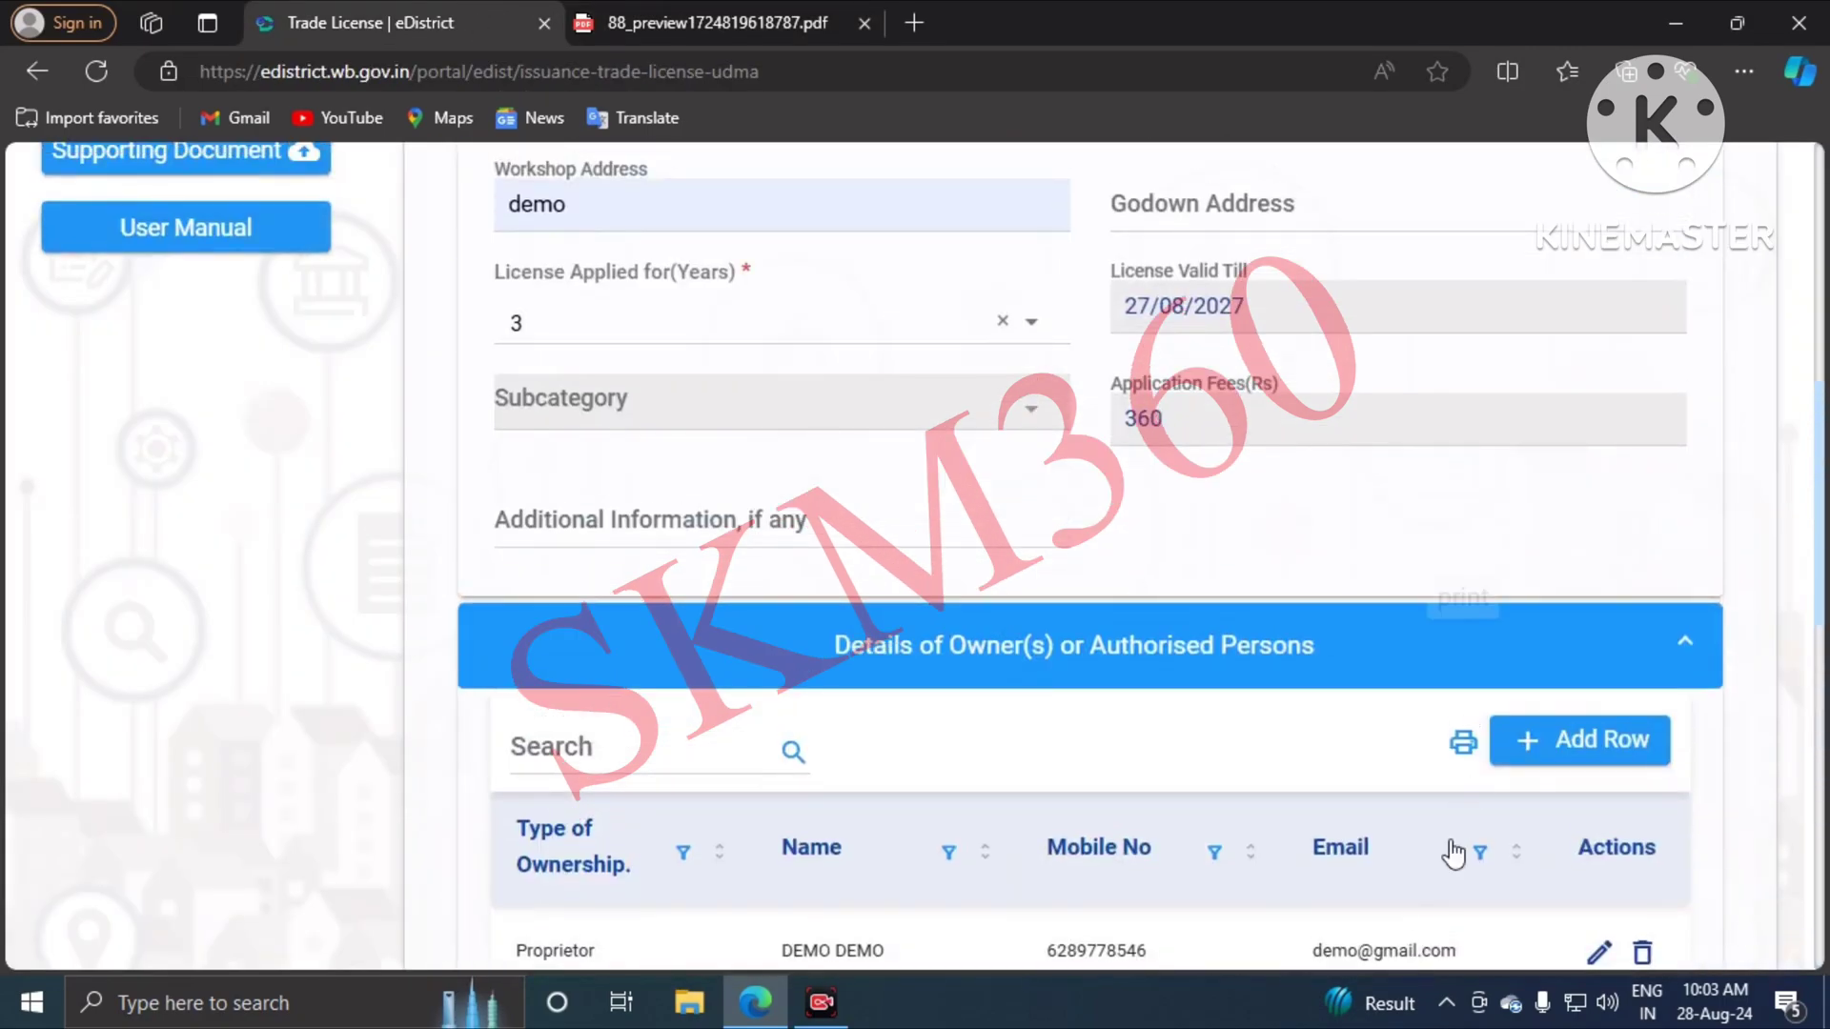
Step: Open the supporting documents of the application and choose Aadhar Card as the identity proof
{"action": "scroll", "coordinate": [1096, 838], "scroll_direction": "up", "scroll_amount": 5}
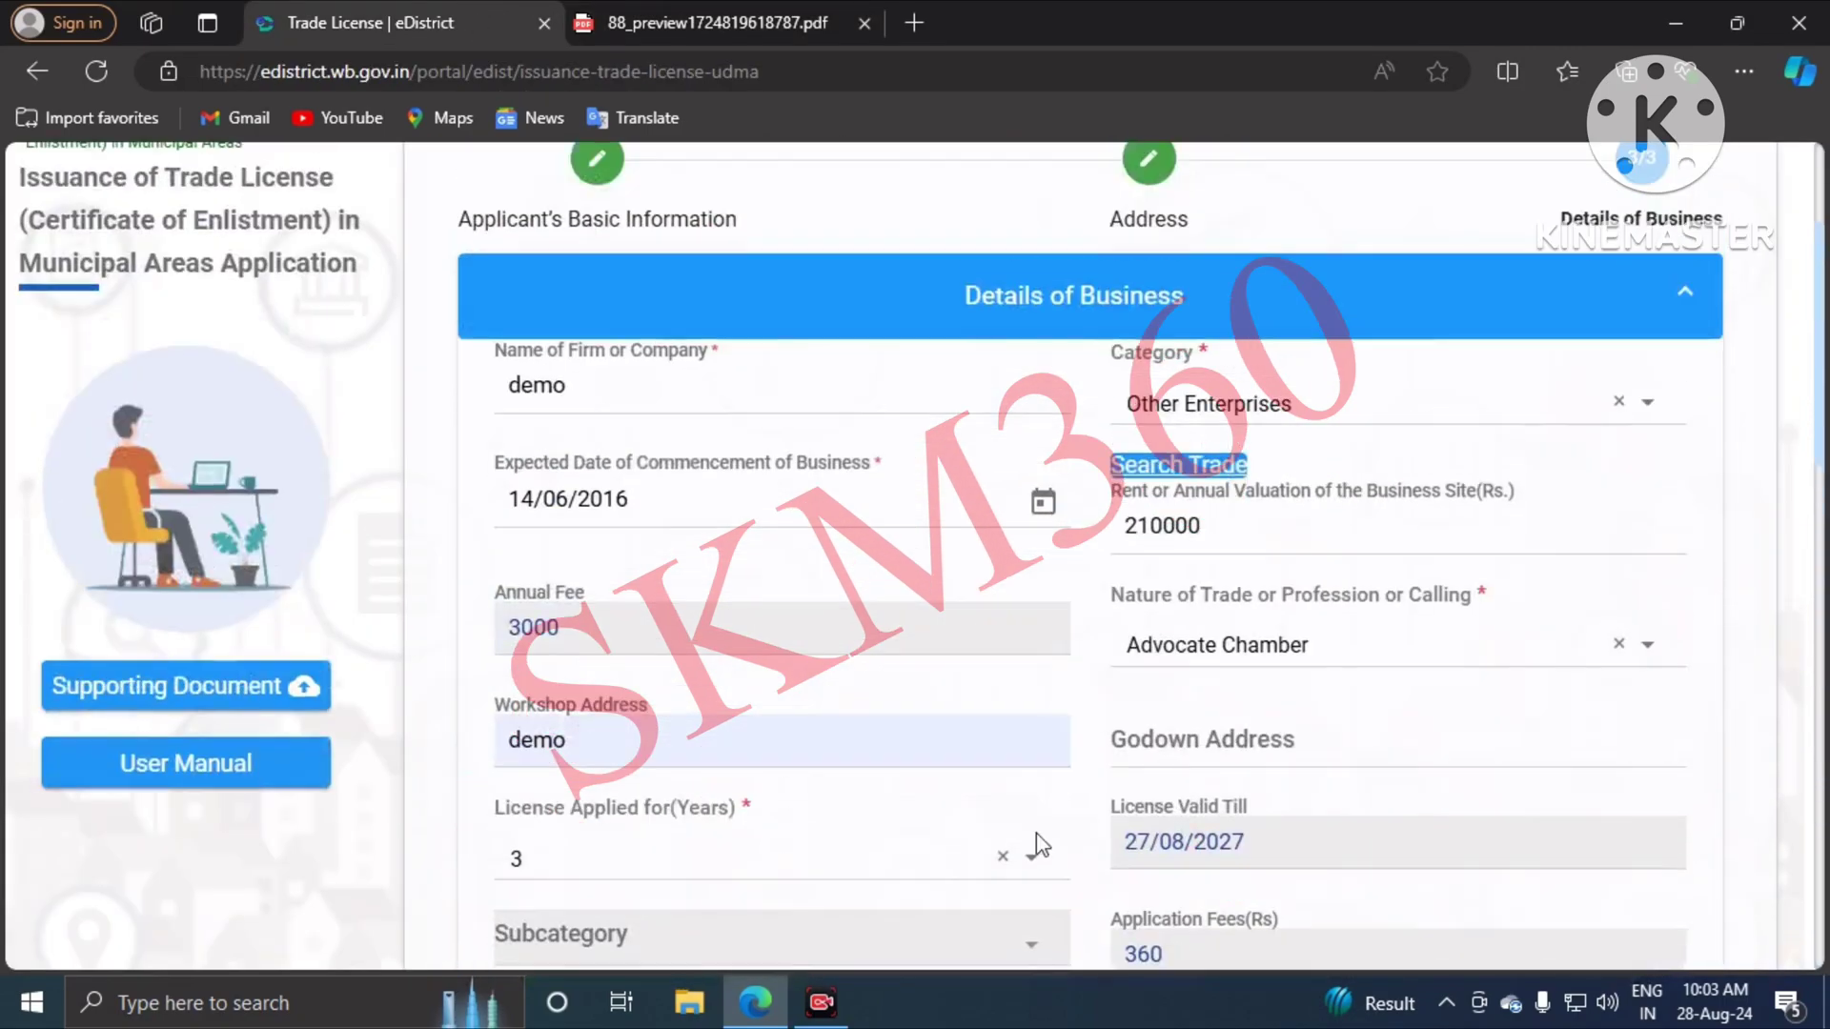
{"action": "left_click", "coordinate": [164, 687]}
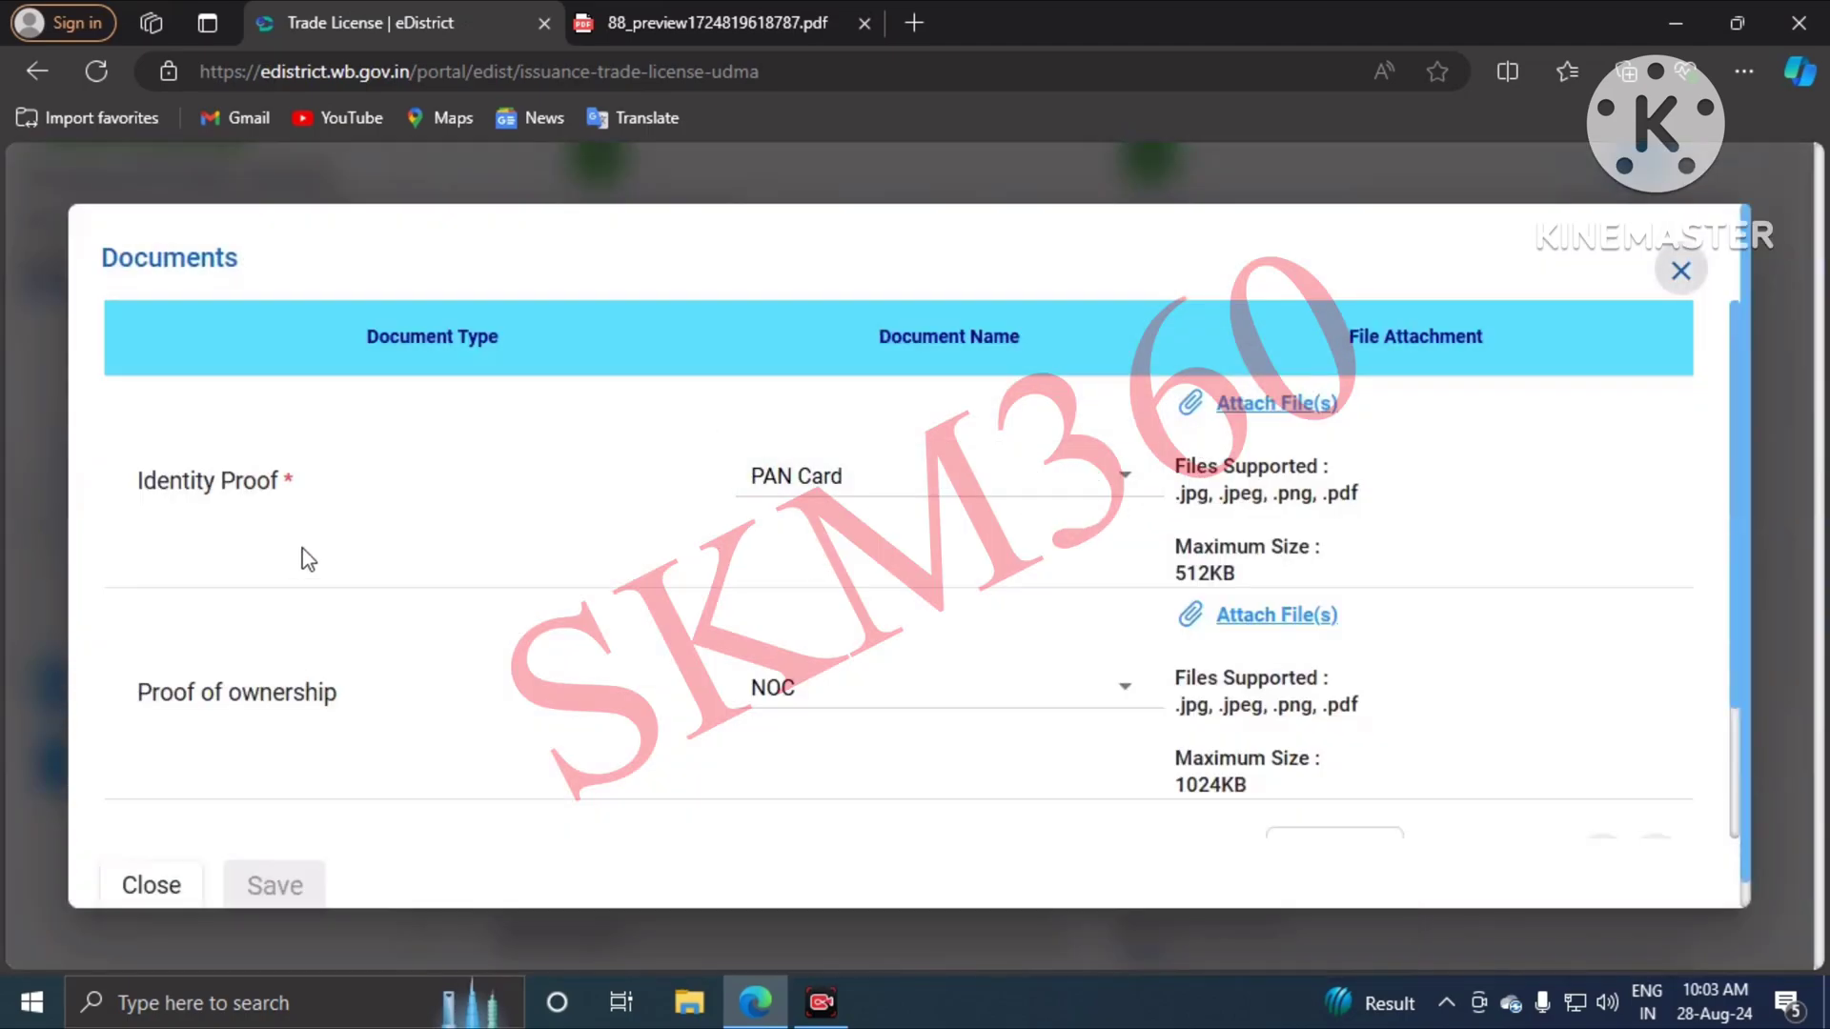
{"action": "left_click_drag", "start_coordinate": [131, 484], "coordinate": [279, 481]}
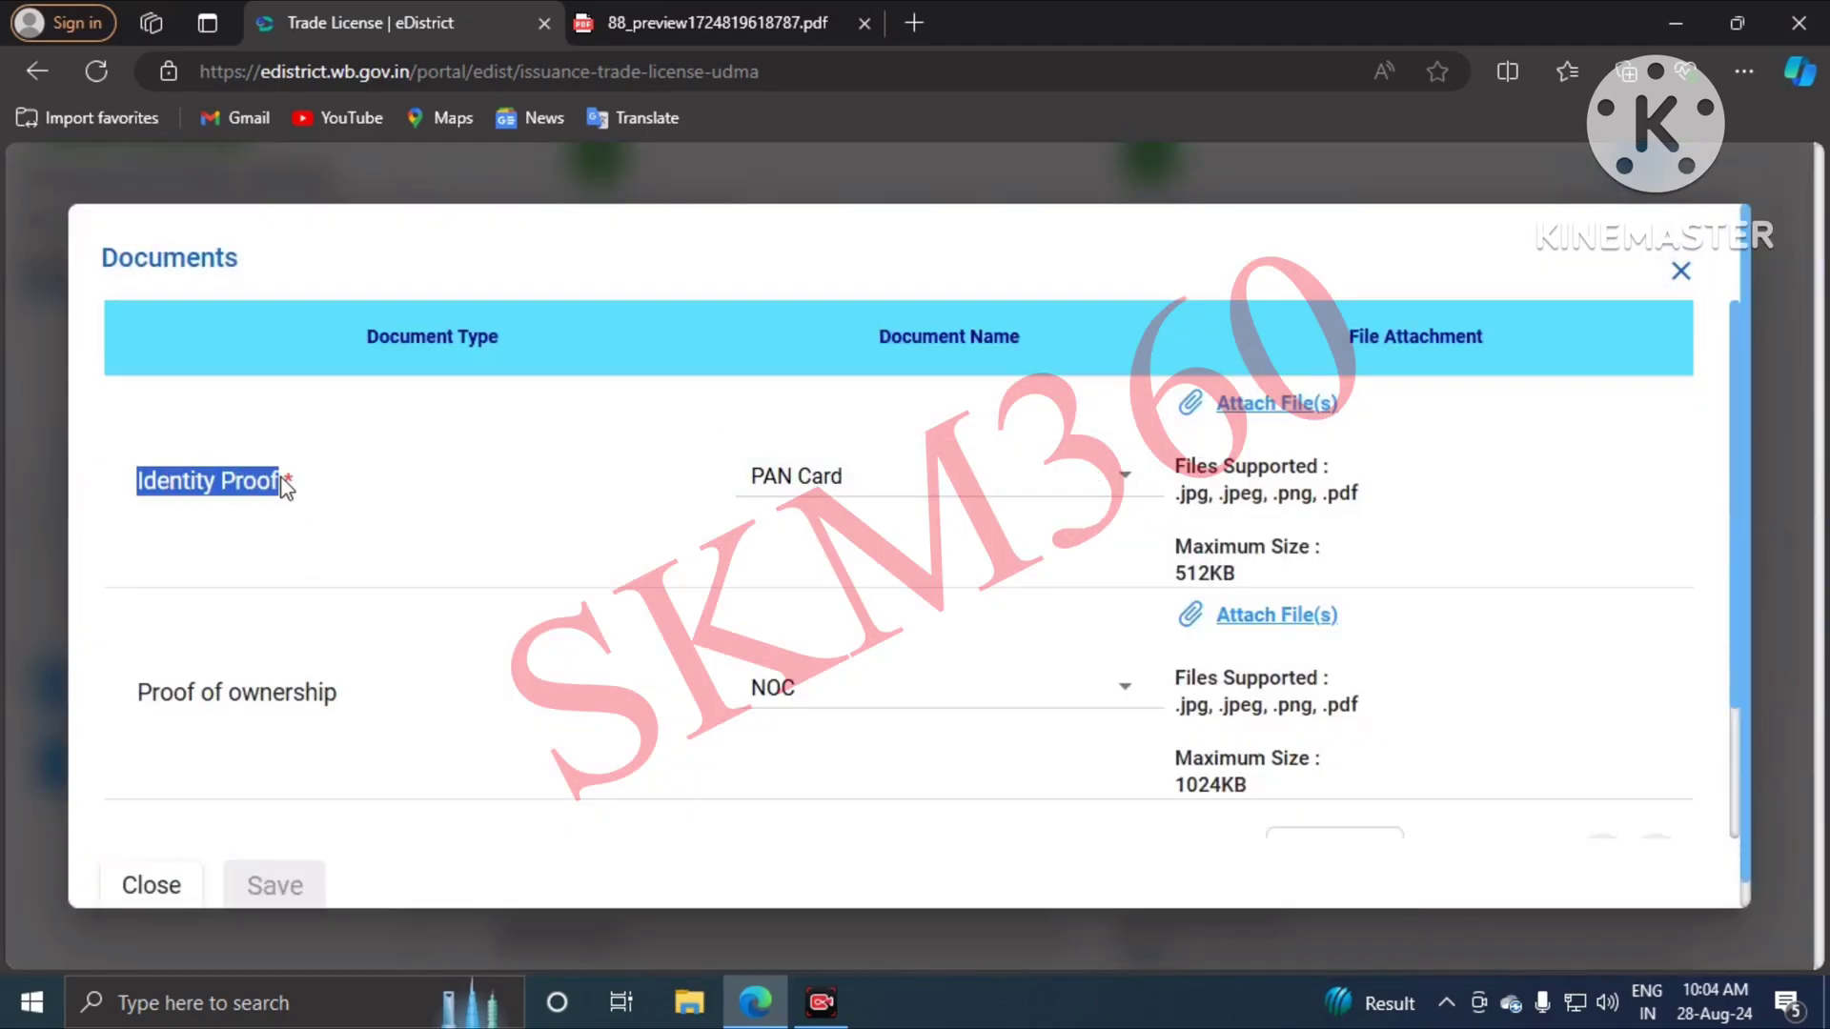
{"action": "left_click", "coordinate": [956, 481]}
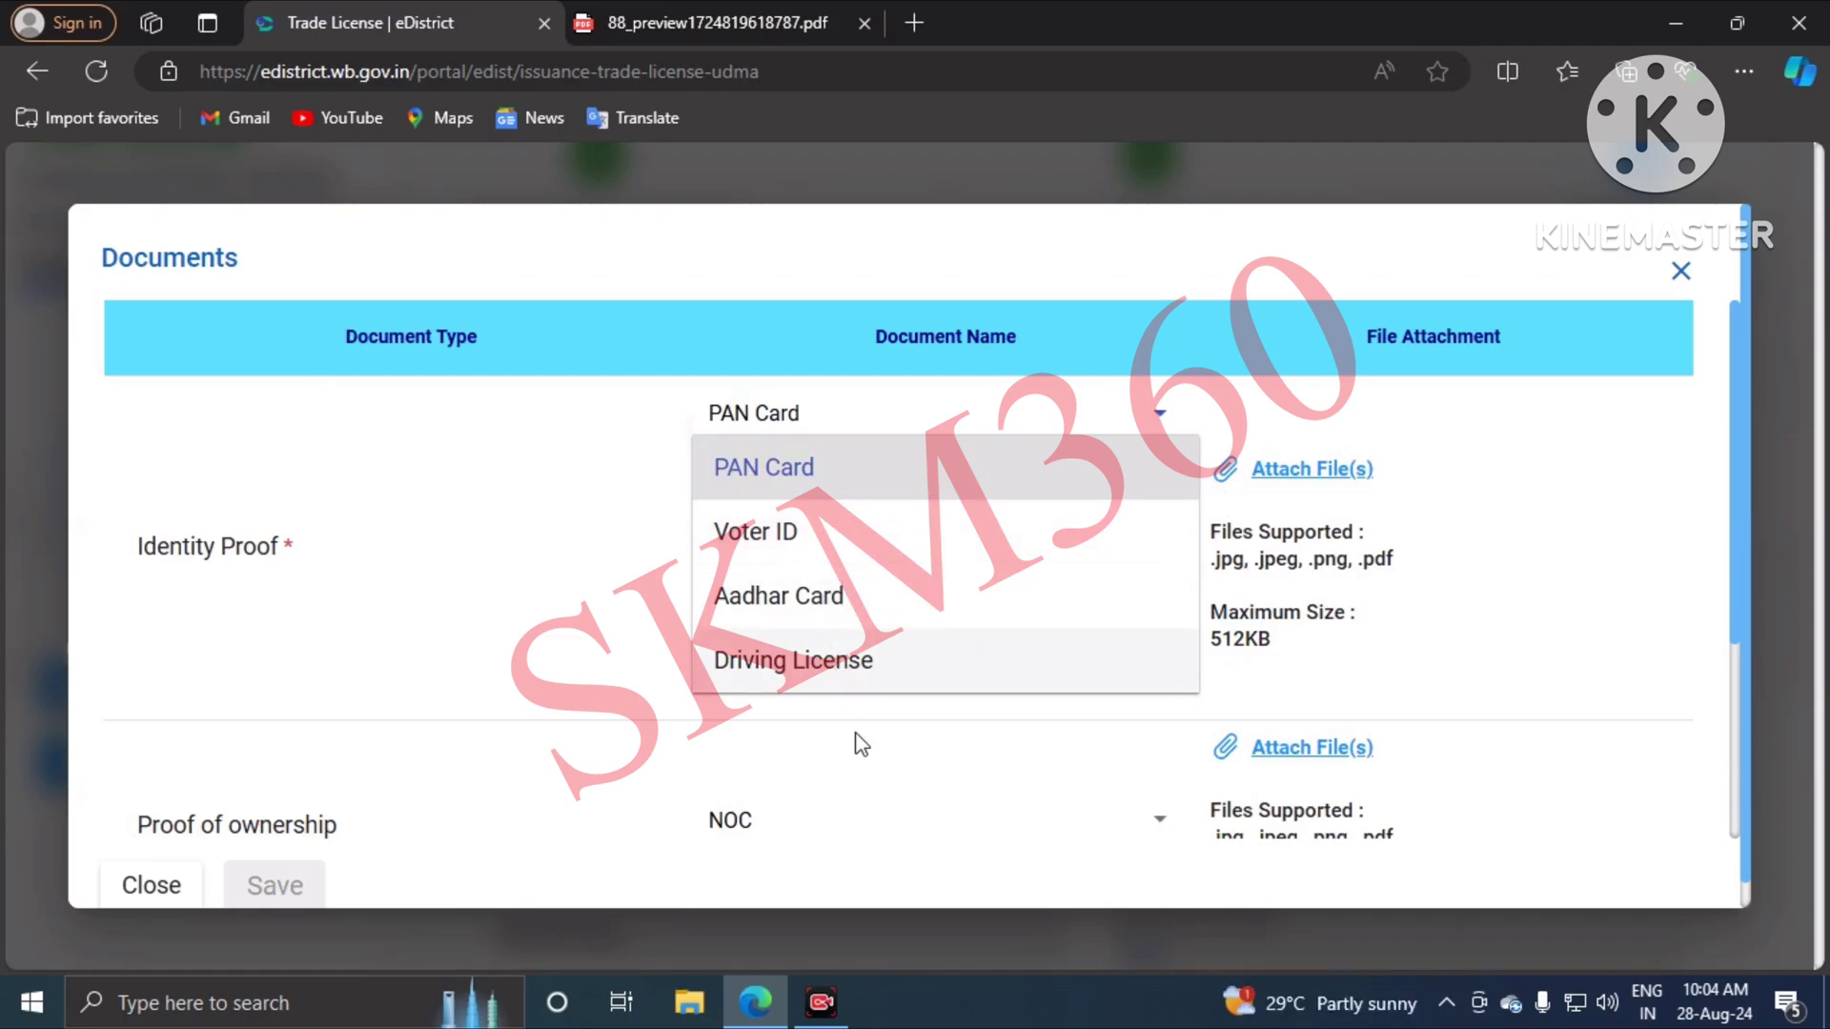
{"action": "left_click", "coordinate": [777, 614]}
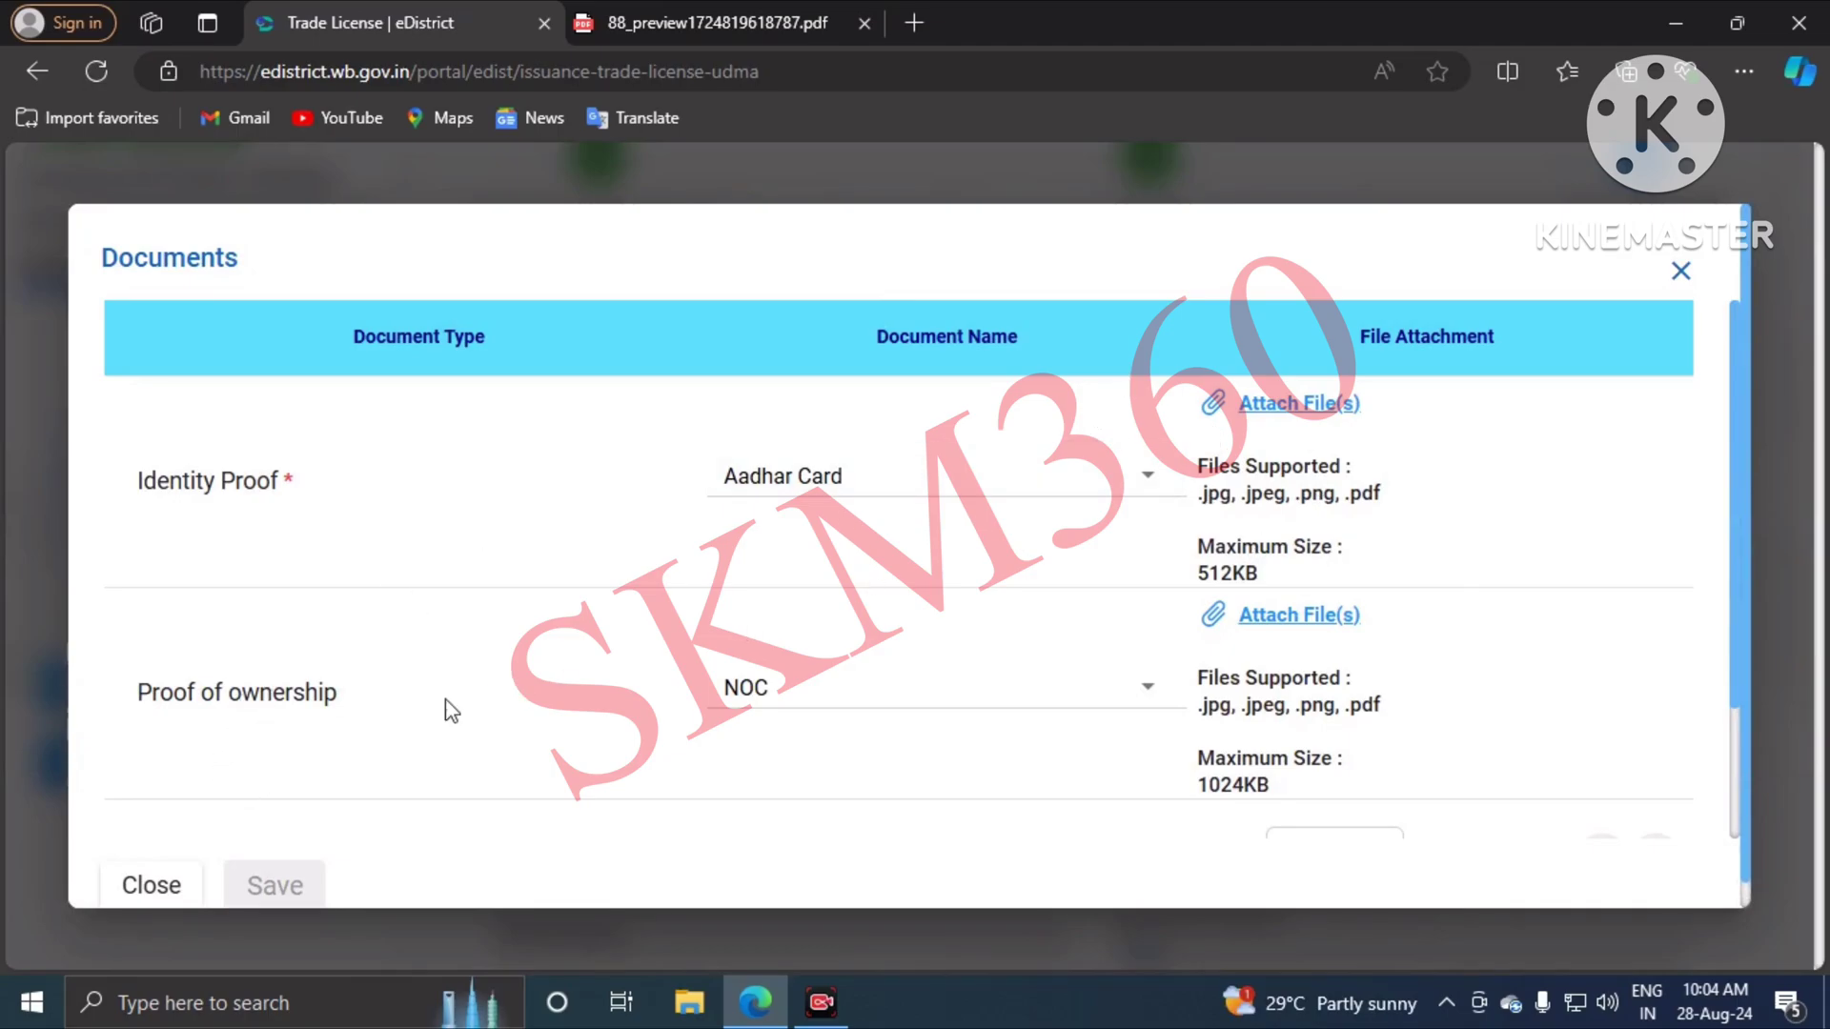
Step: Review the document options available for proof of ownership and leave NOC selected
{"action": "left_click", "coordinate": [750, 701]}
{"action": "scroll", "coordinate": [677, 722], "scroll_direction": "down", "scroll_amount": 2}
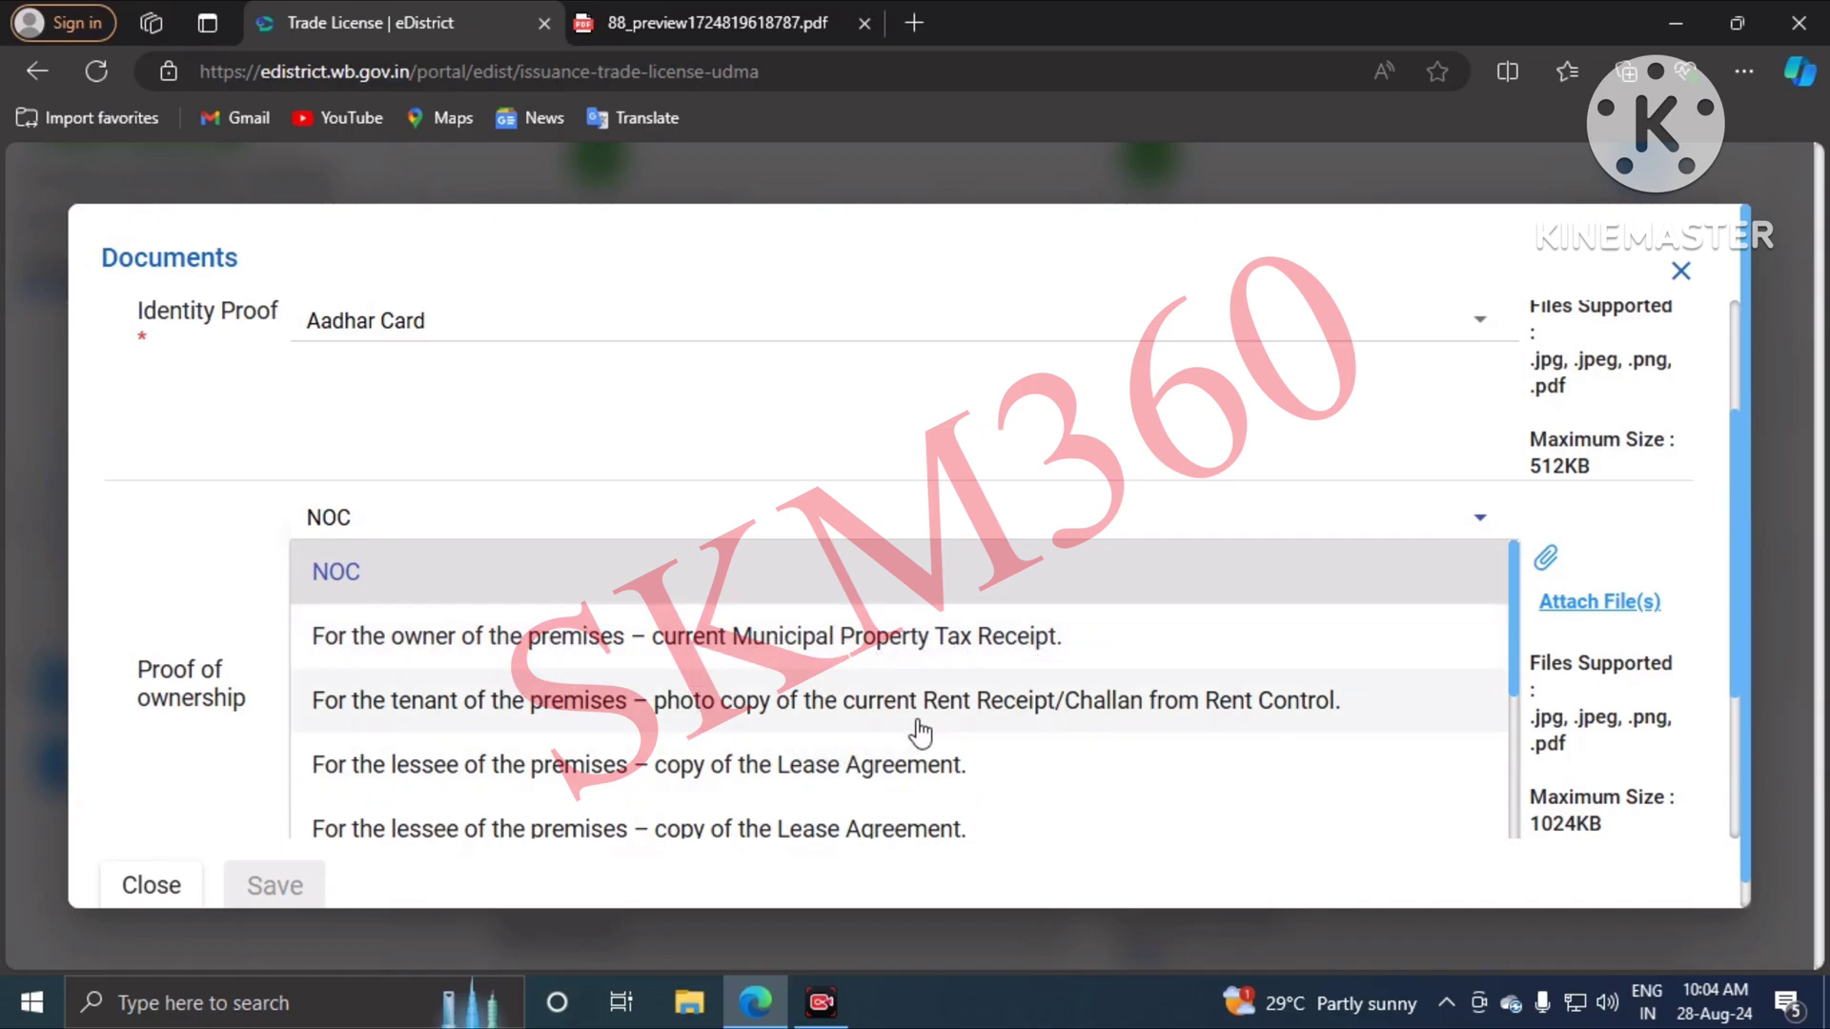
{"action": "scroll", "coordinate": [930, 781], "scroll_direction": "down", "scroll_amount": 3}
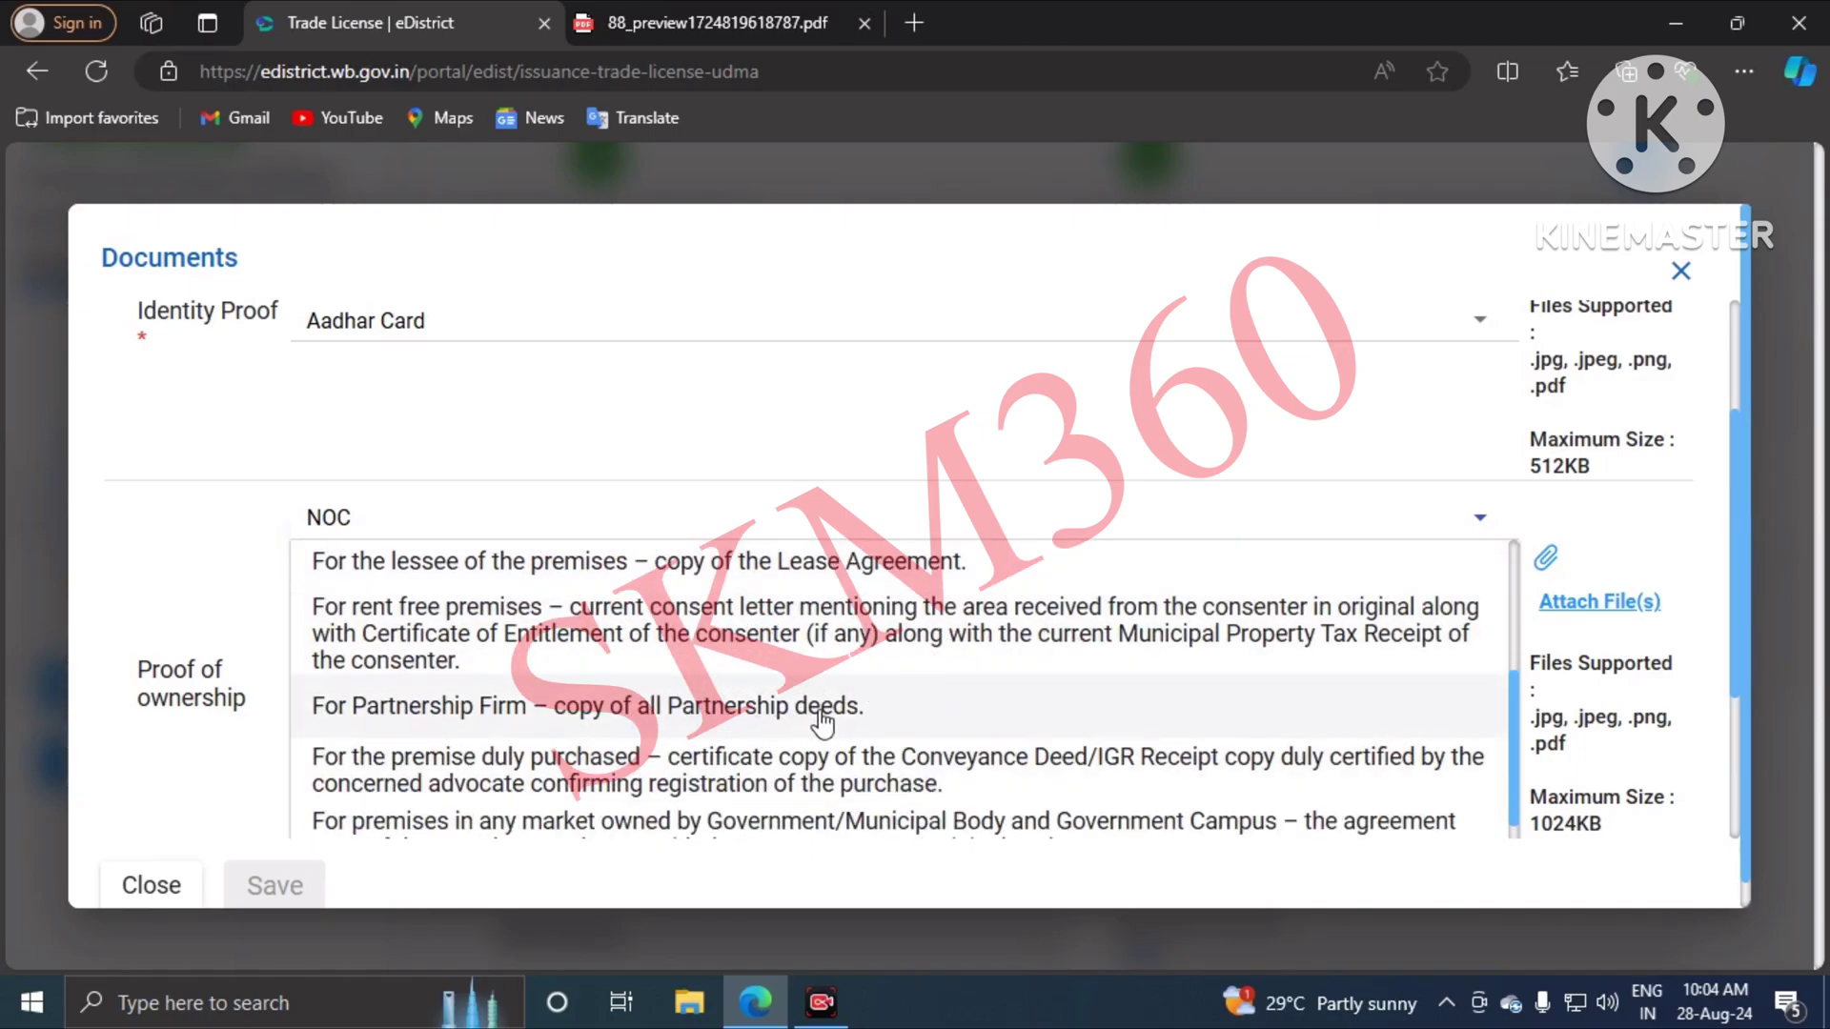
{"action": "scroll", "coordinate": [839, 705], "scroll_direction": "down", "scroll_amount": 1}
{"action": "scroll", "coordinate": [840, 725], "scroll_direction": "down", "scroll_amount": 1}
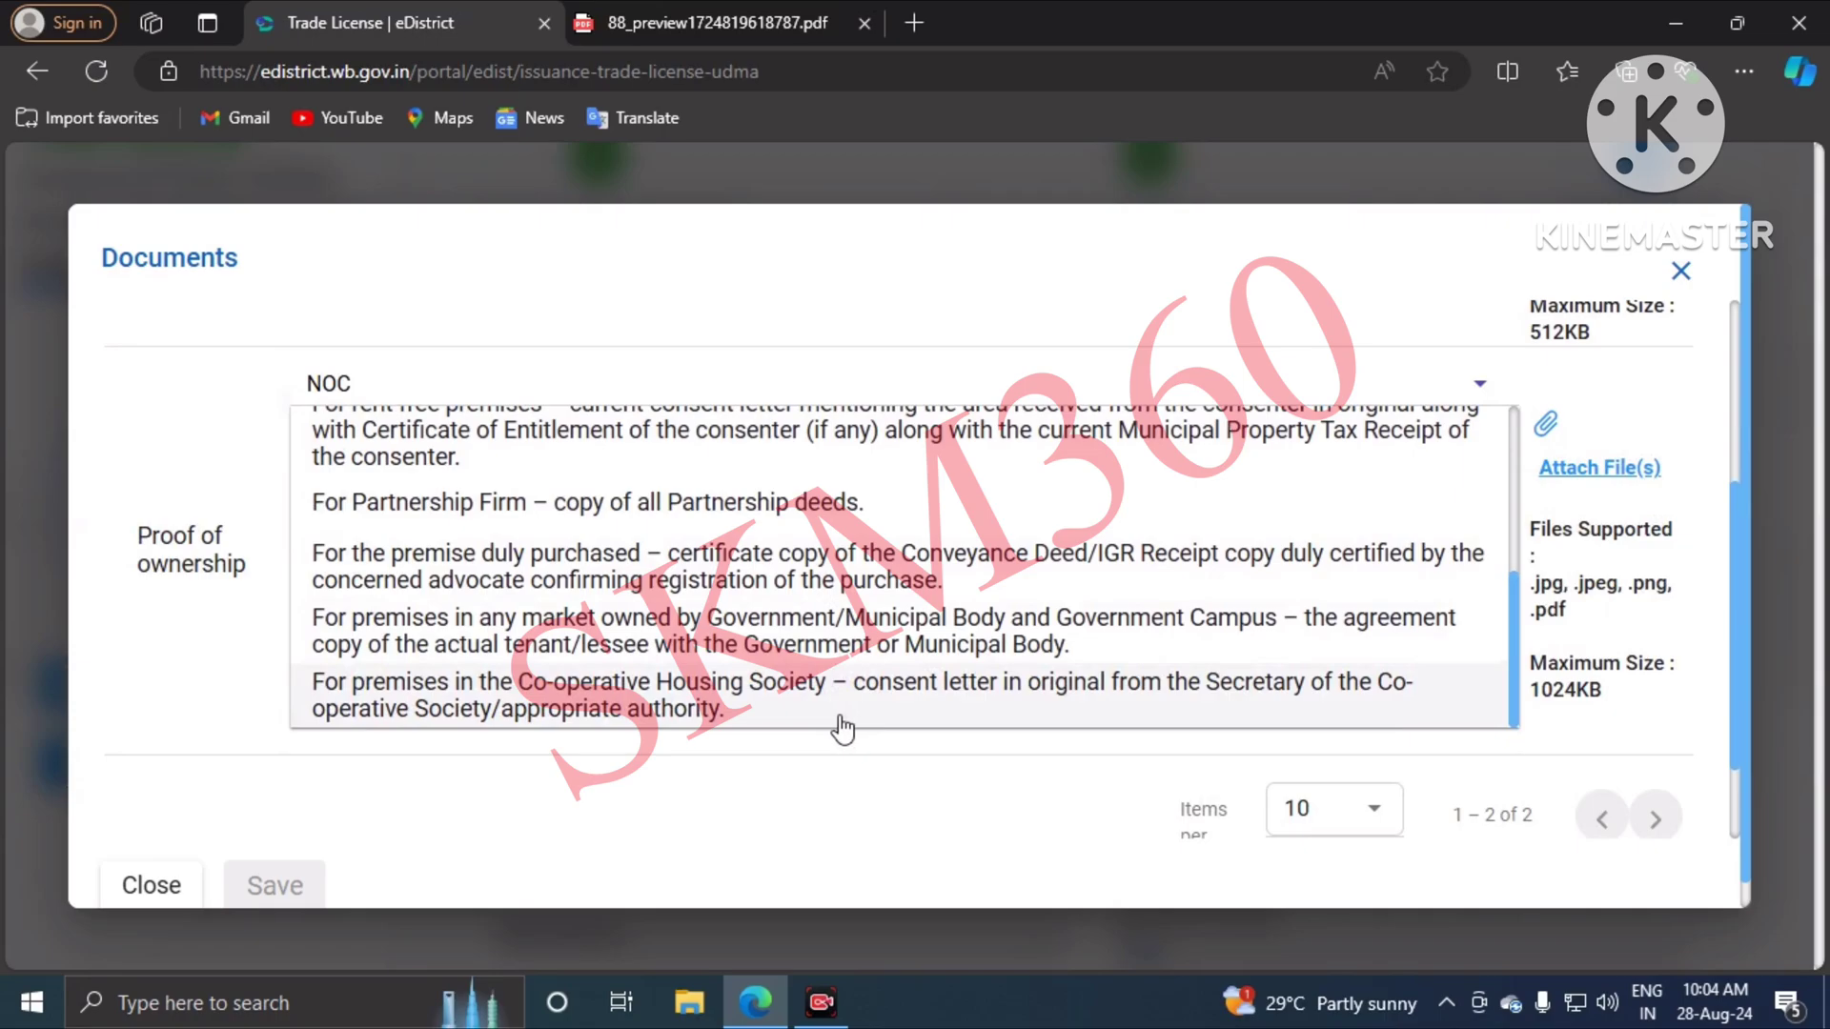
{"action": "scroll", "coordinate": [842, 705], "scroll_direction": "up", "scroll_amount": 5}
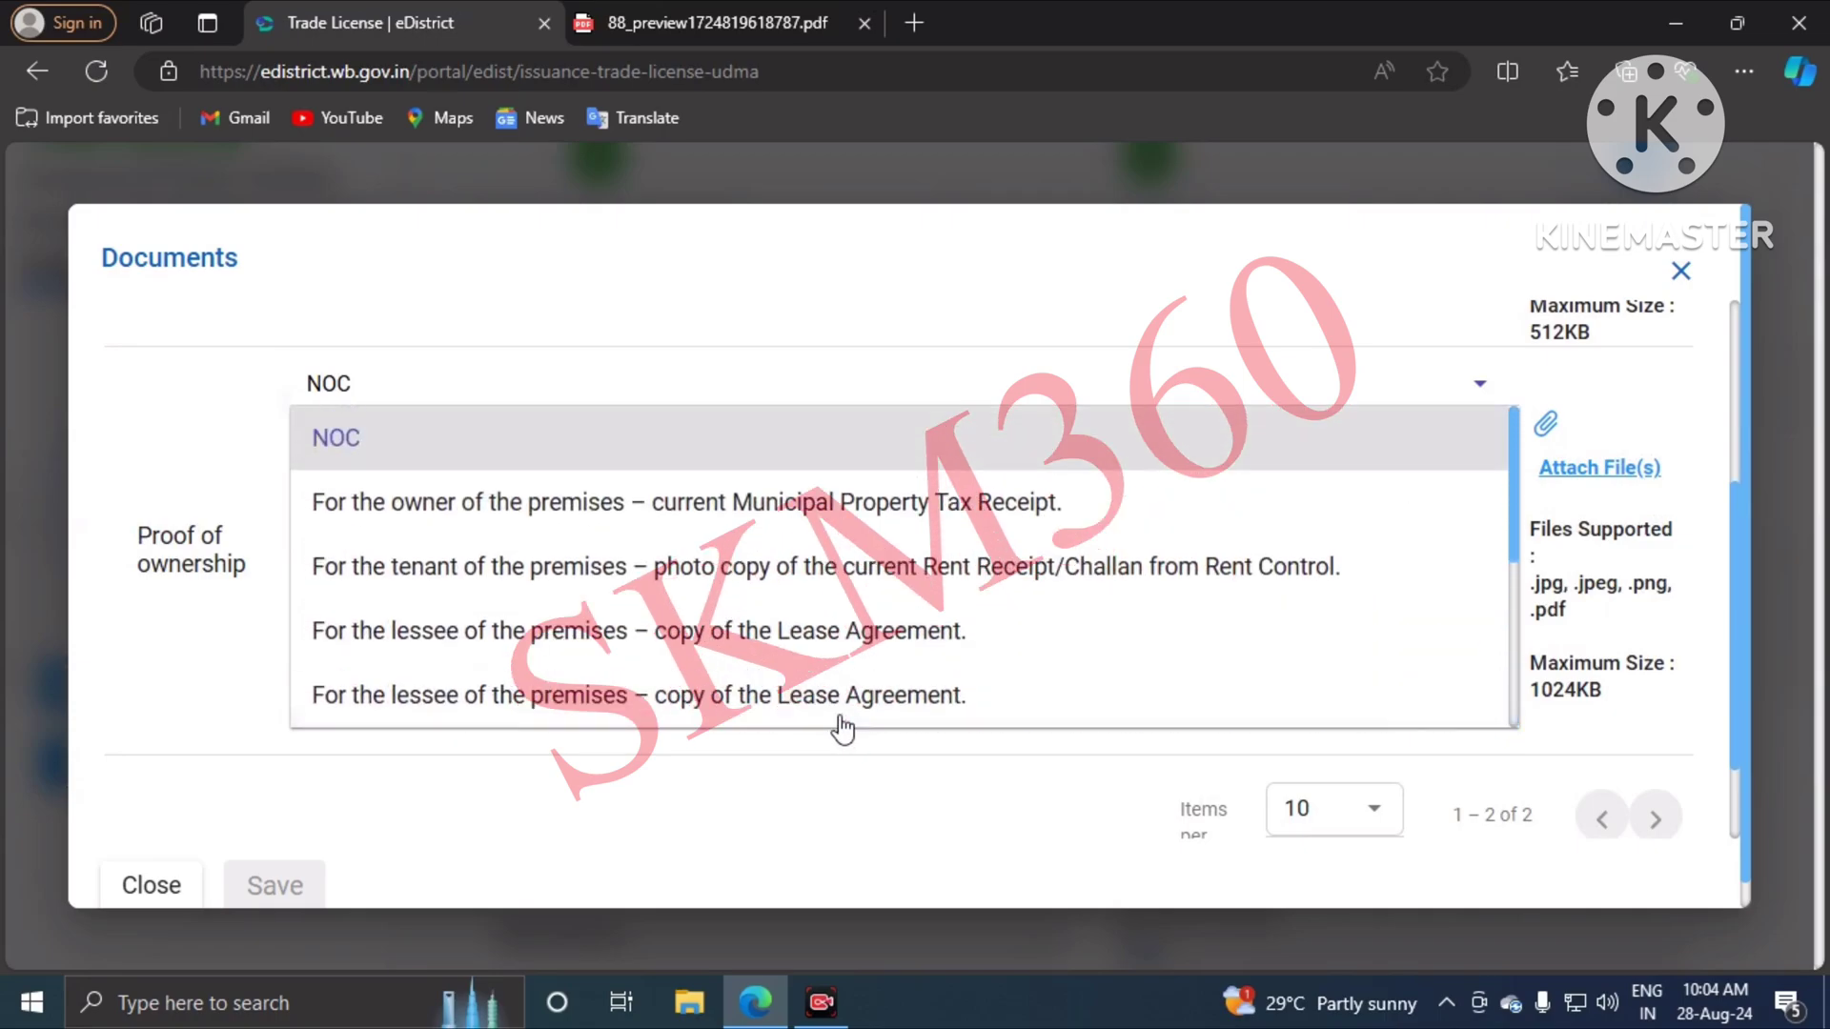
{"action": "left_click", "coordinate": [835, 383]}
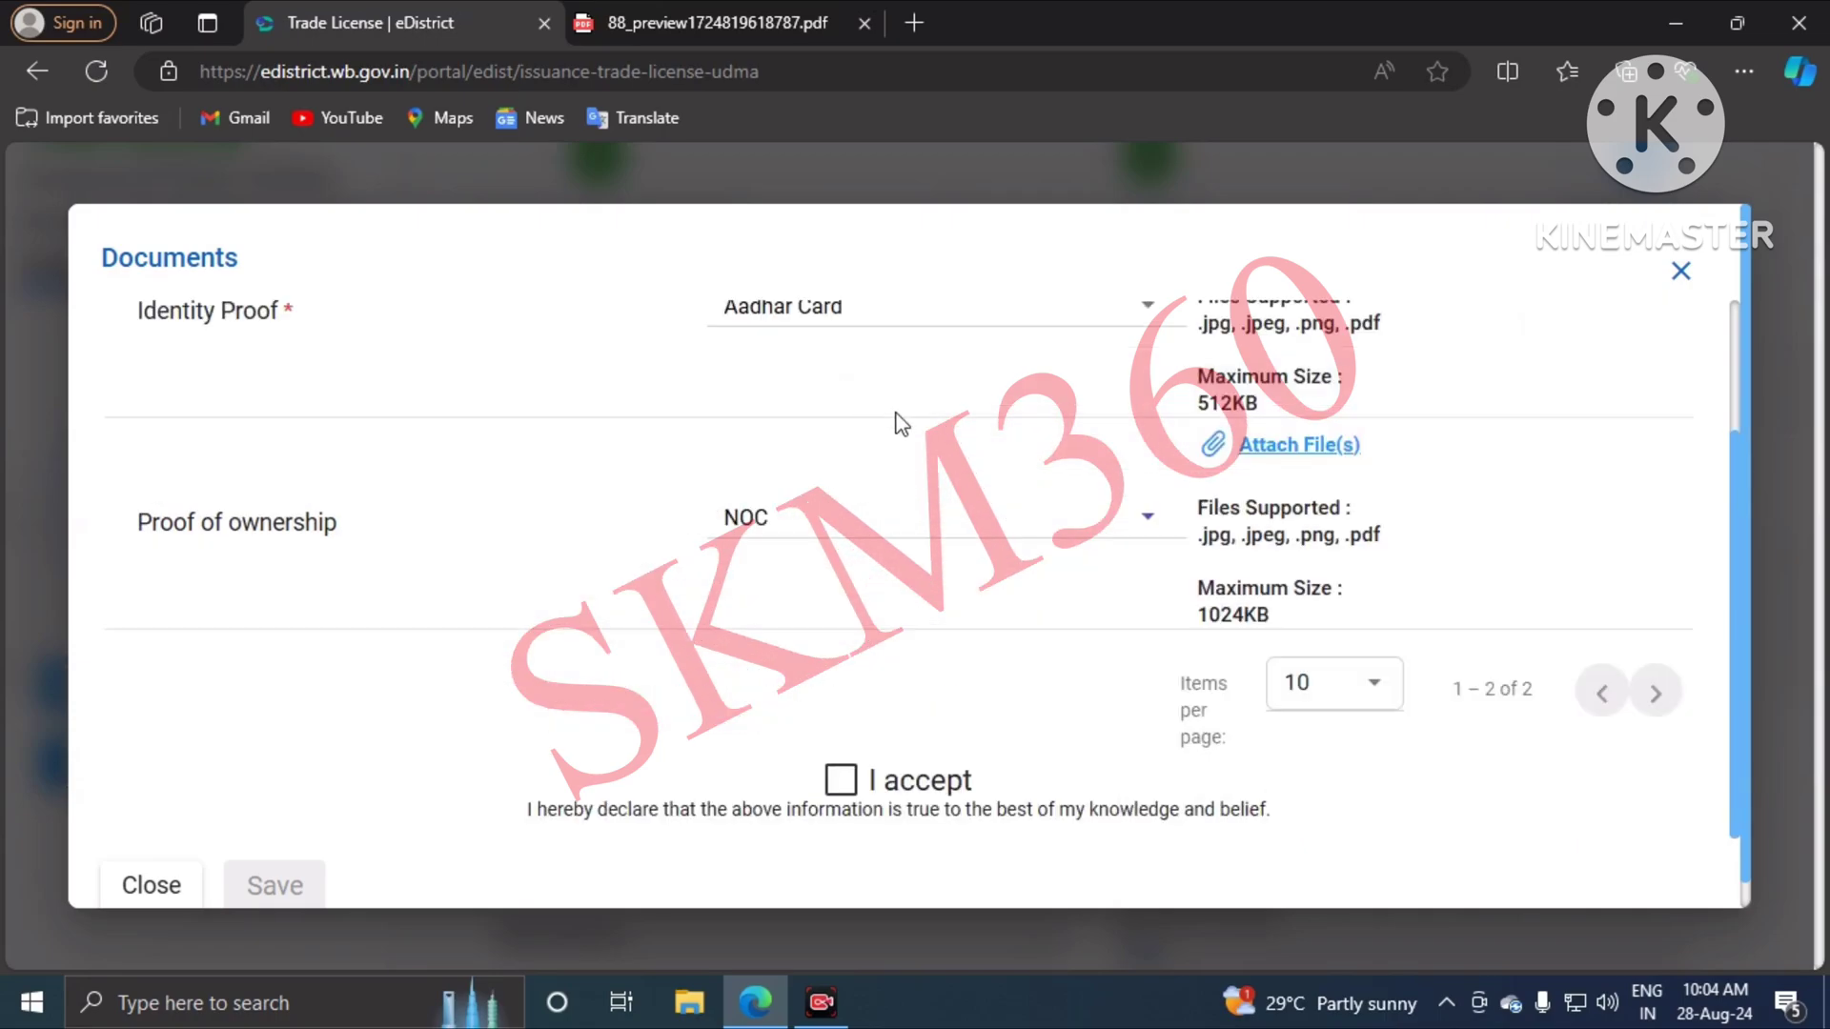
Step: Accept the documents declaration, close the supporting documents without saving, and return to the submission options at the end of the form
{"action": "left_click", "coordinate": [839, 778]}
{"action": "left_click", "coordinate": [138, 882]}
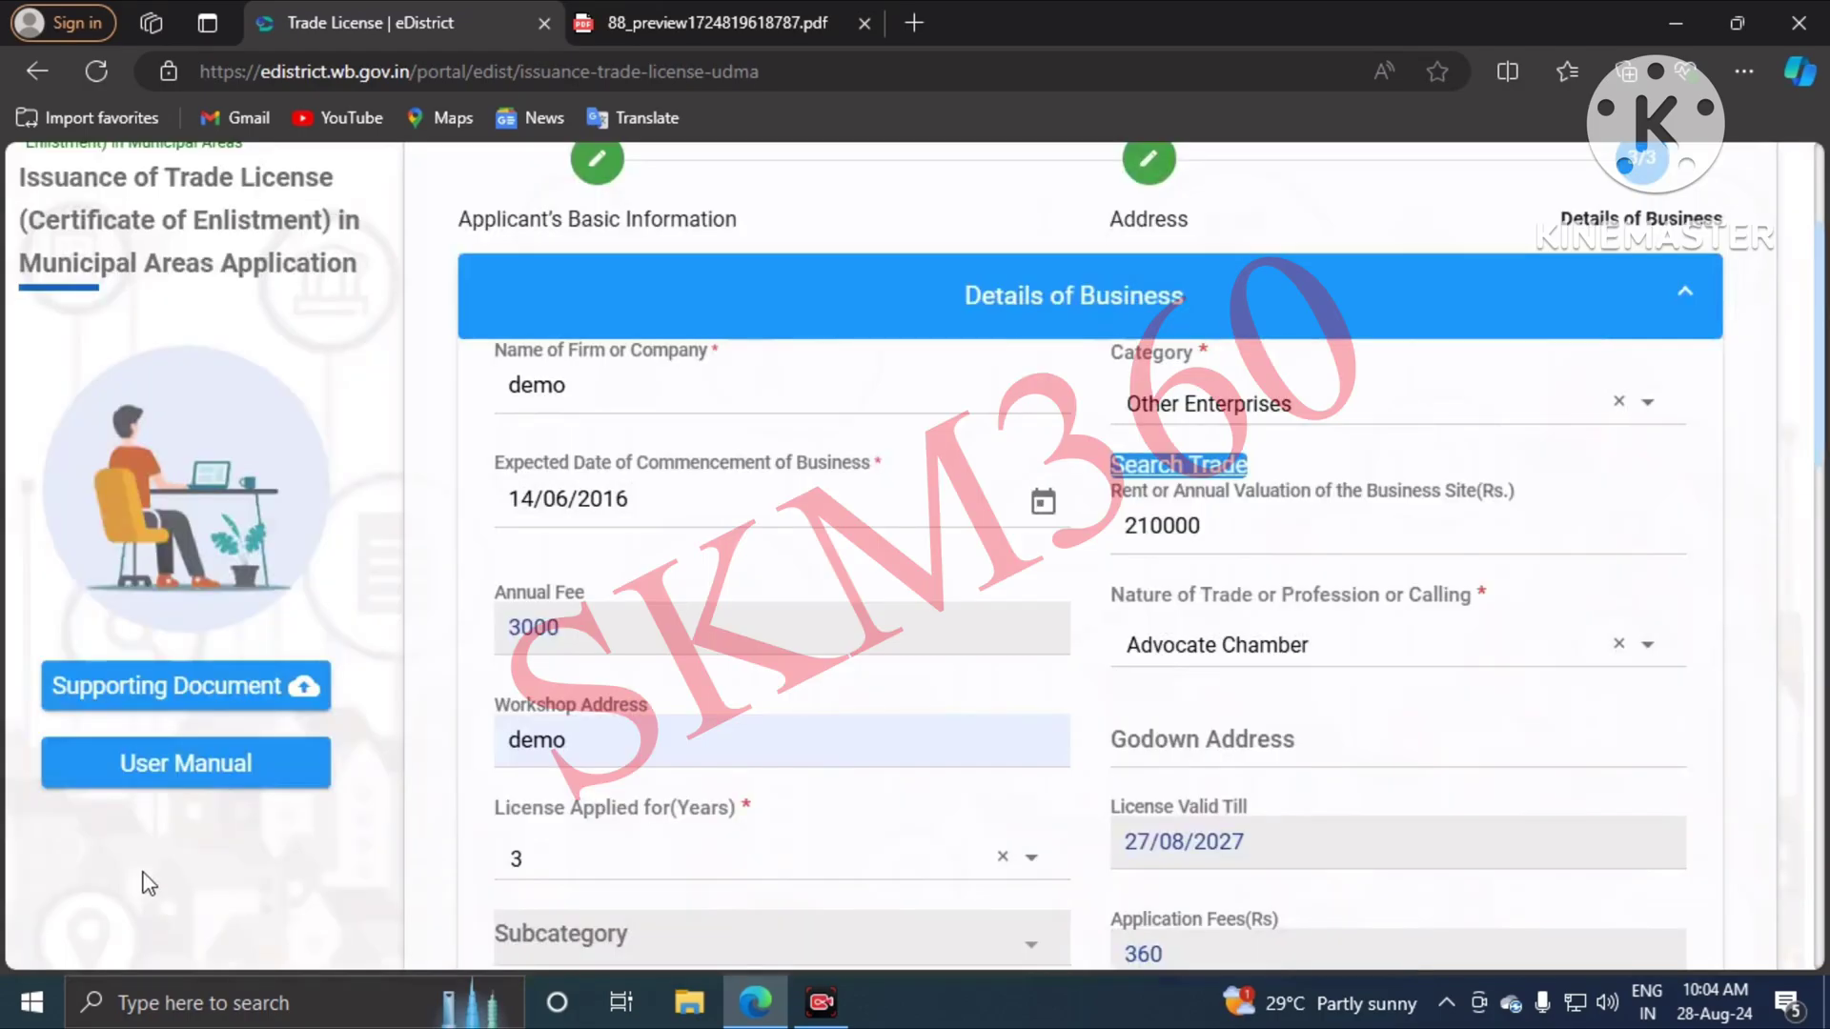
{"action": "scroll", "coordinate": [964, 551], "scroll_direction": "down", "scroll_amount": 10}
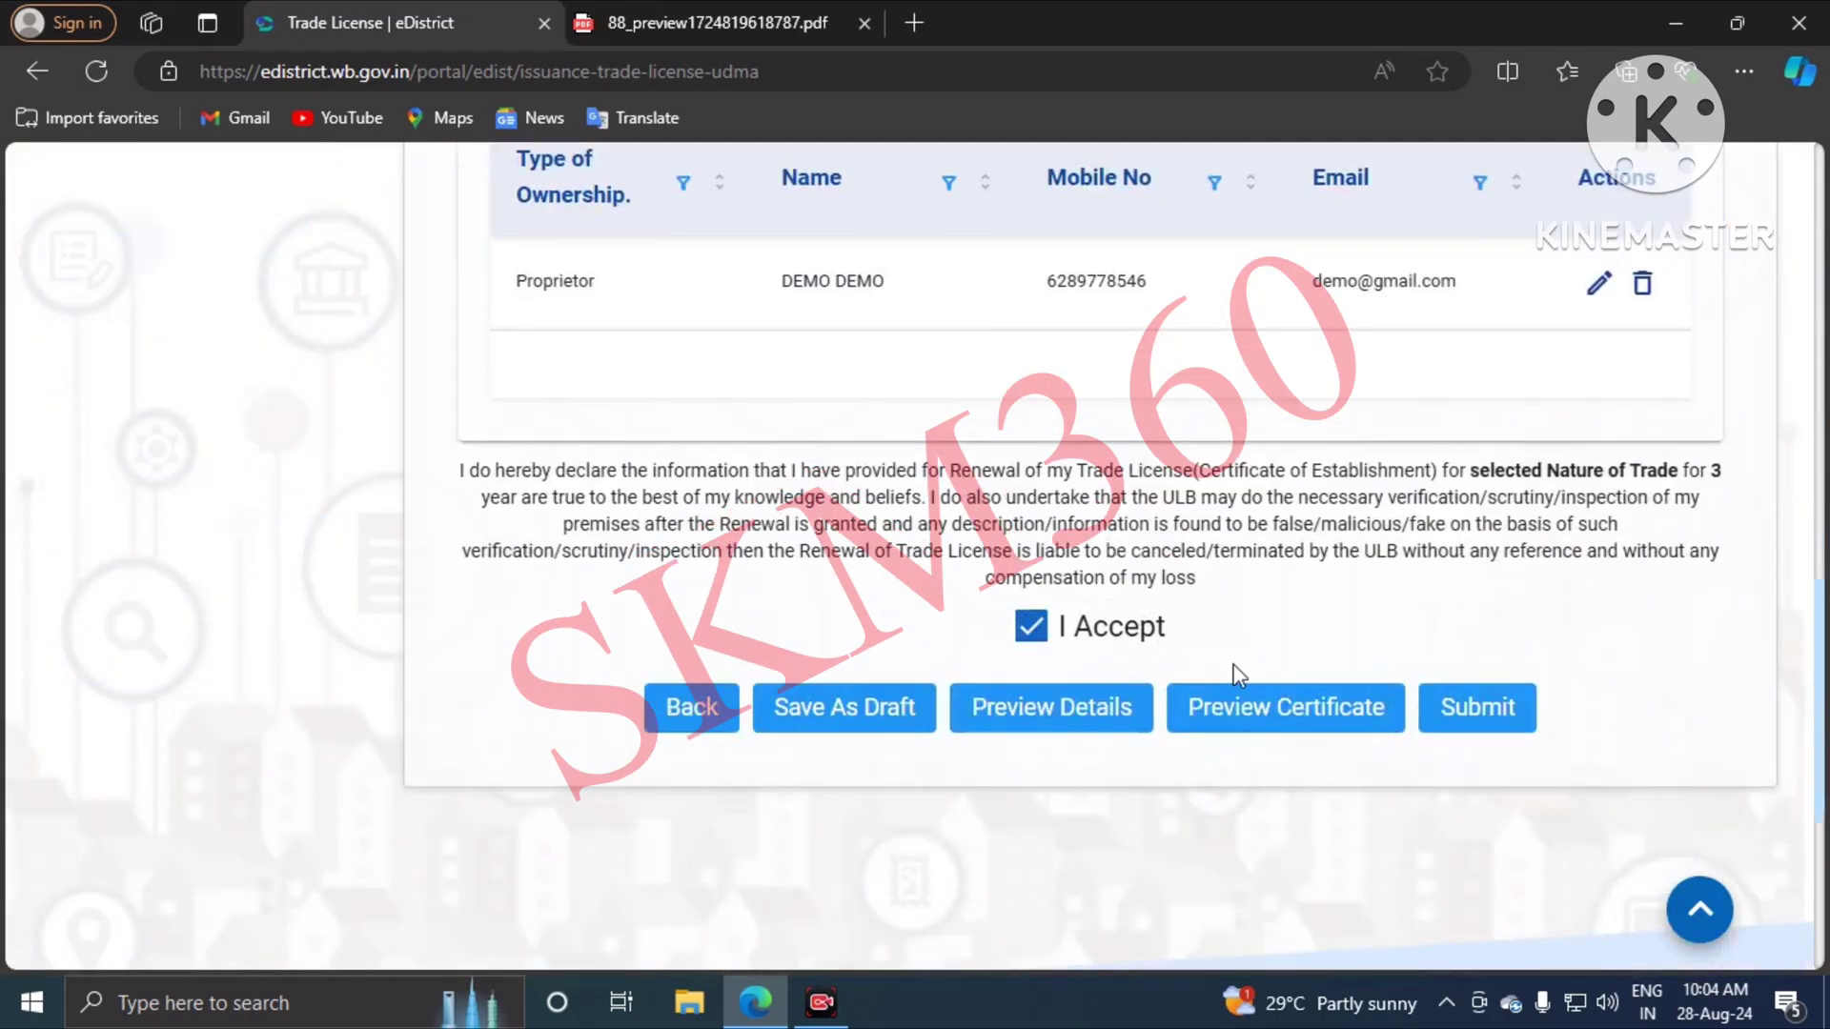